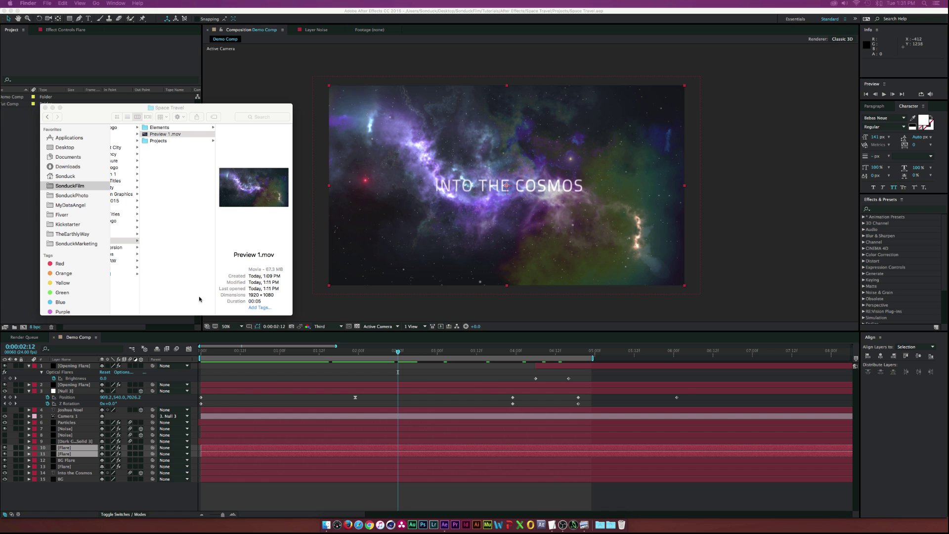
# Step: Play and scrub through Preview 1.mov from the Space Travel folder to examine the finished title animation
pyautogui.moveTo(223, 115); pyautogui.dragTo(224, 141)
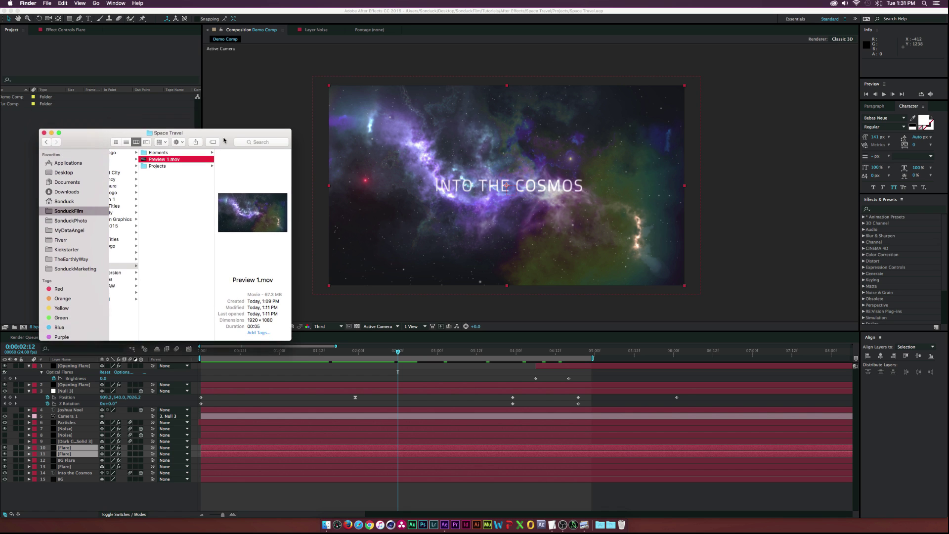
pyautogui.press('space')
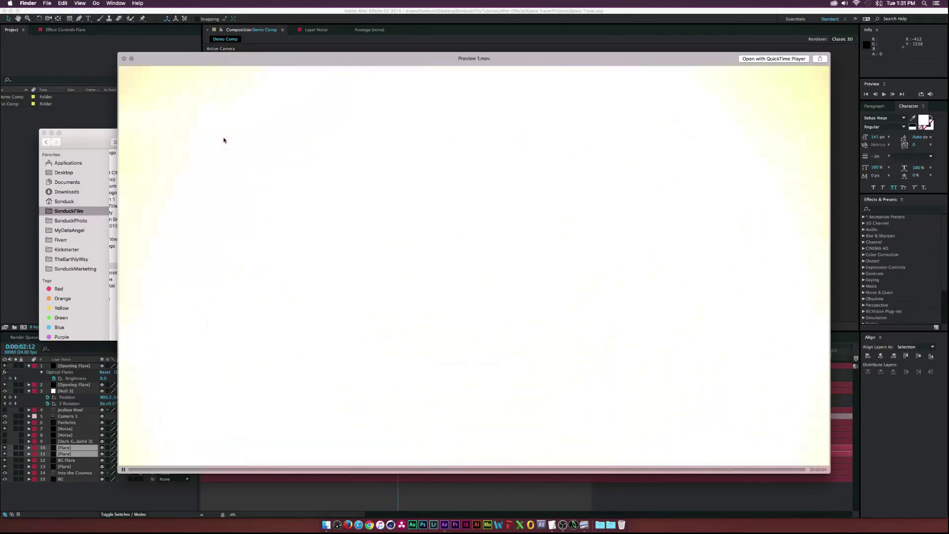
pyautogui.press('space')
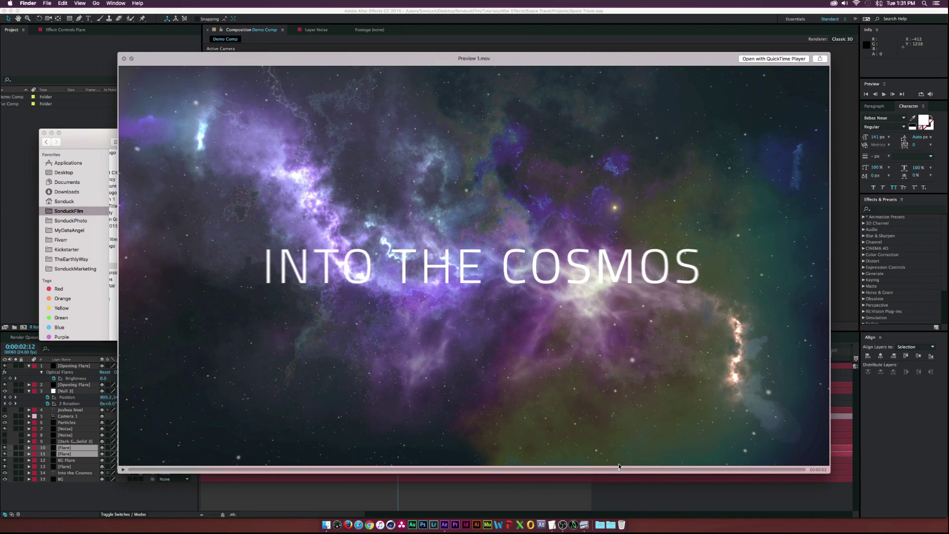
pyautogui.moveTo(618, 467); pyautogui.dragTo(602, 469)
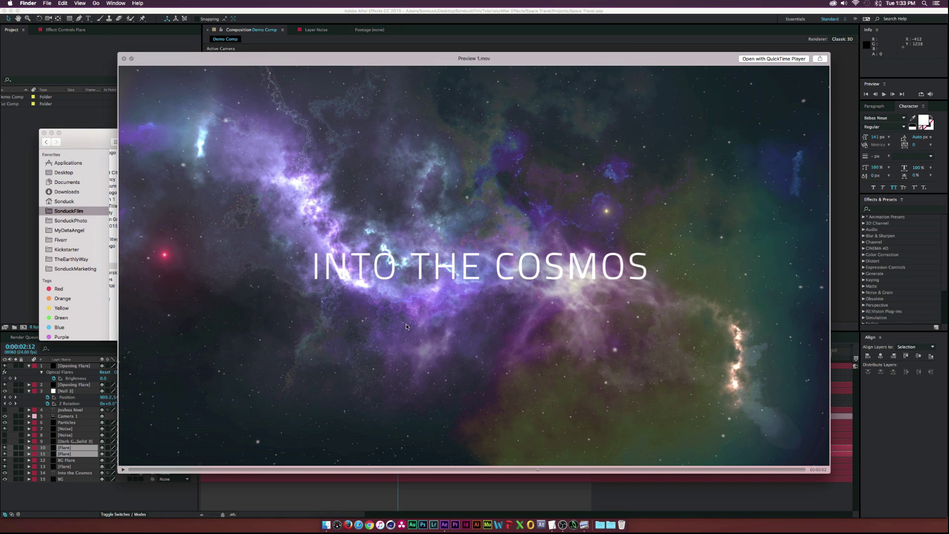
pyautogui.press('space')
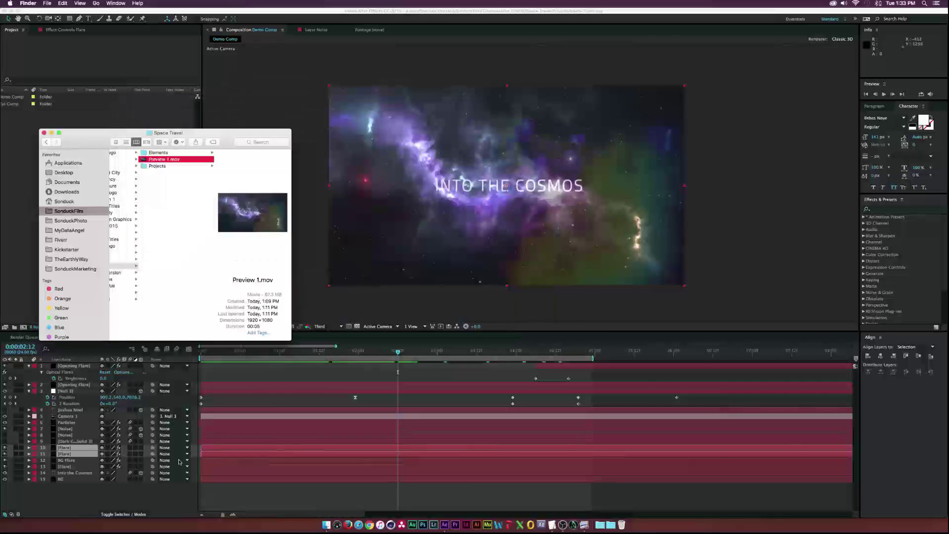
# Step: Switch to After Effects and create a composition named Tut Main using the HDTV 1080 24 settings
pyautogui.click(34, 319)
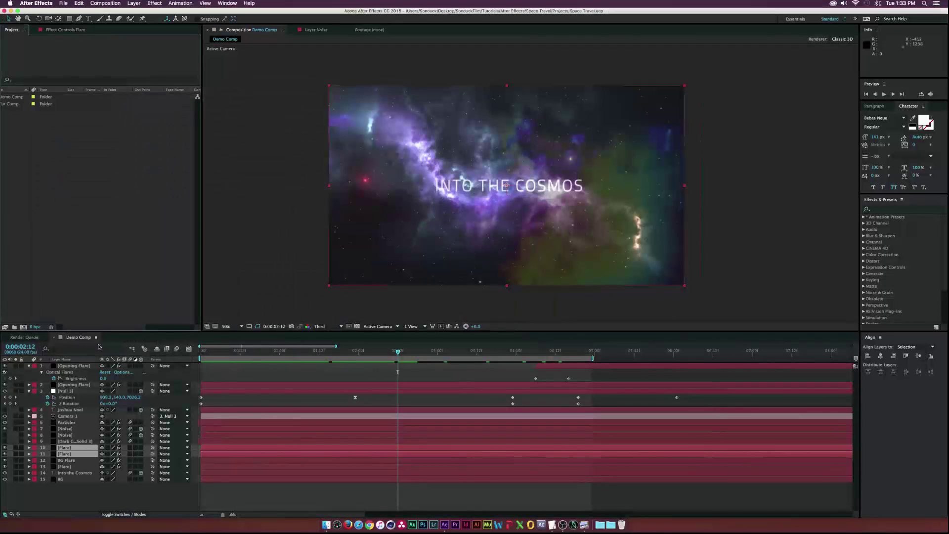
pyautogui.click(23, 327)
pyautogui.write('Tut Main')
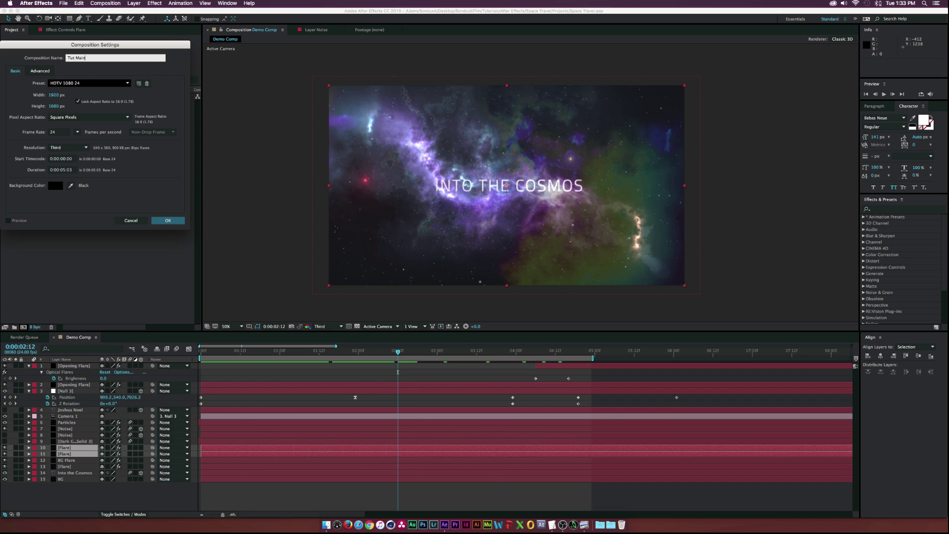
pyautogui.press('Return')
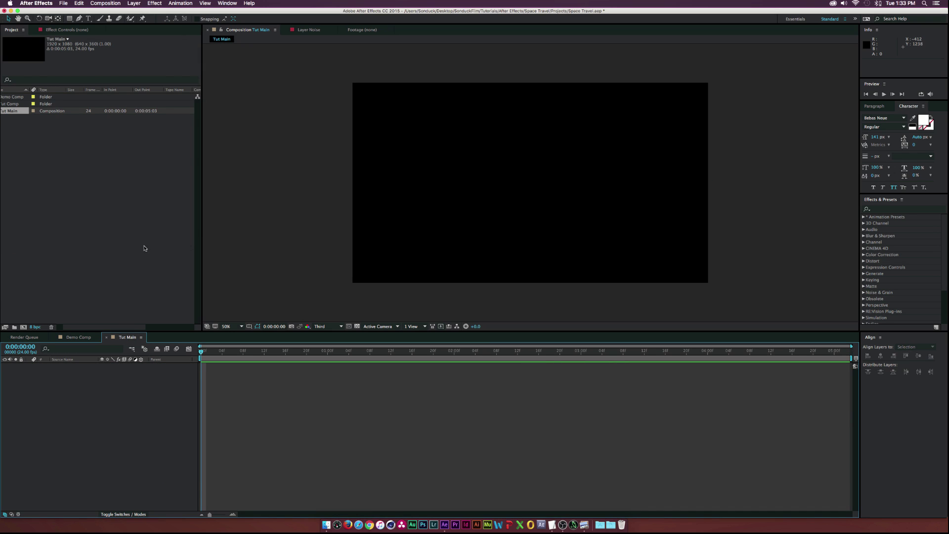
# Step: Create a comp-sized solid layer named BG with the near-black colour 090909
pyautogui.click(134, 3)
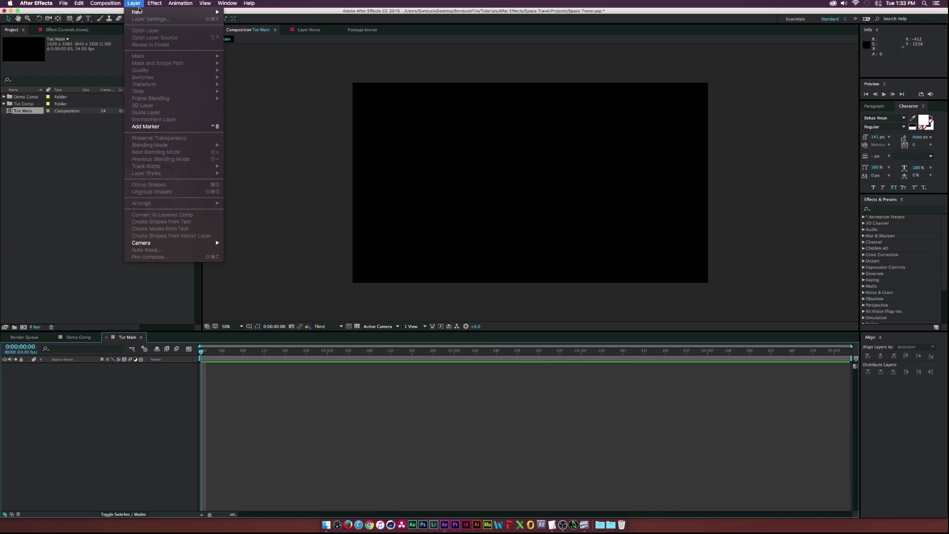
pyautogui.moveTo(173, 12)
pyautogui.click(247, 21)
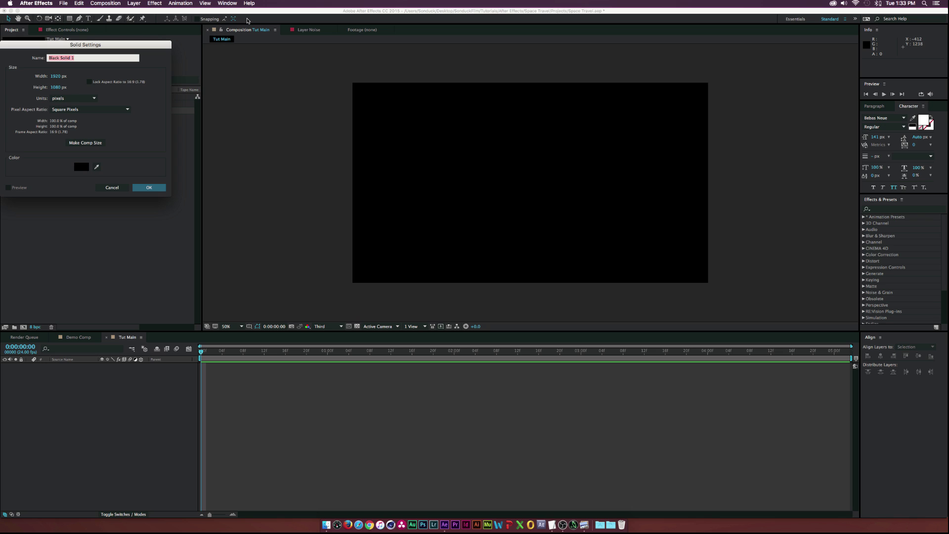
pyautogui.click(81, 166)
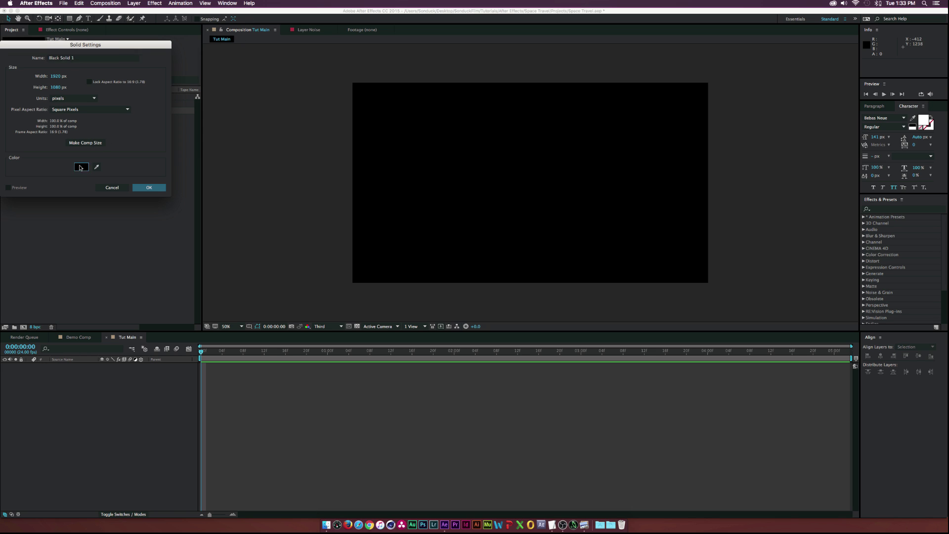
pyautogui.moveTo(9, 145); pyautogui.dragTo(7, 147)
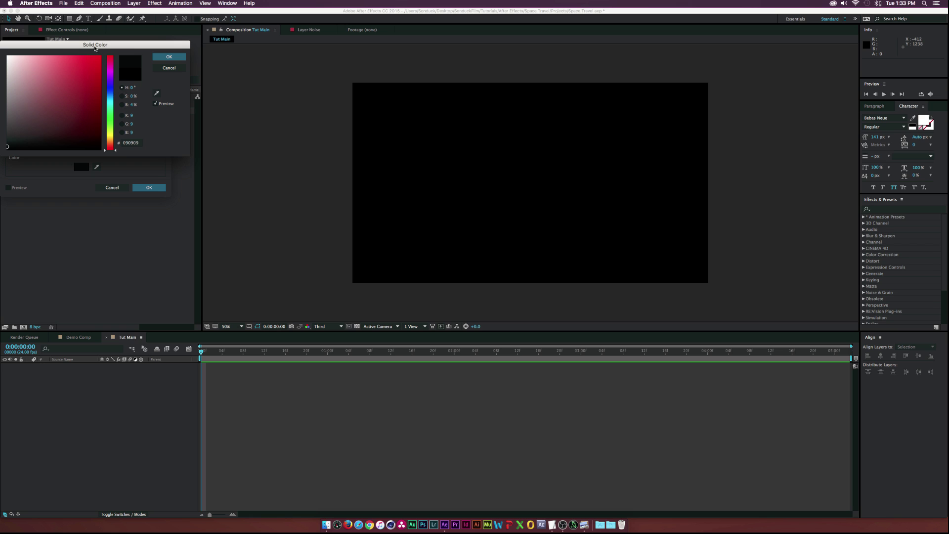
pyautogui.click(169, 56)
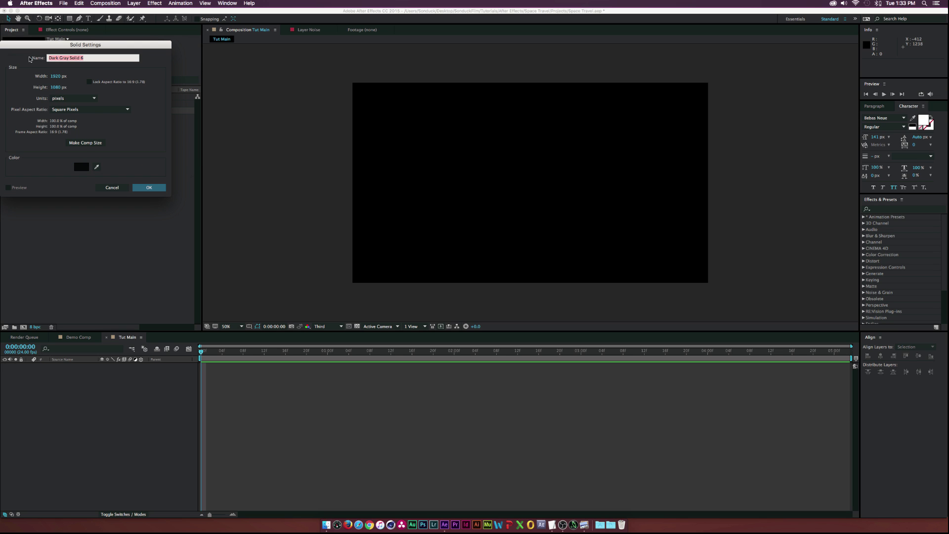
pyautogui.write('BG')
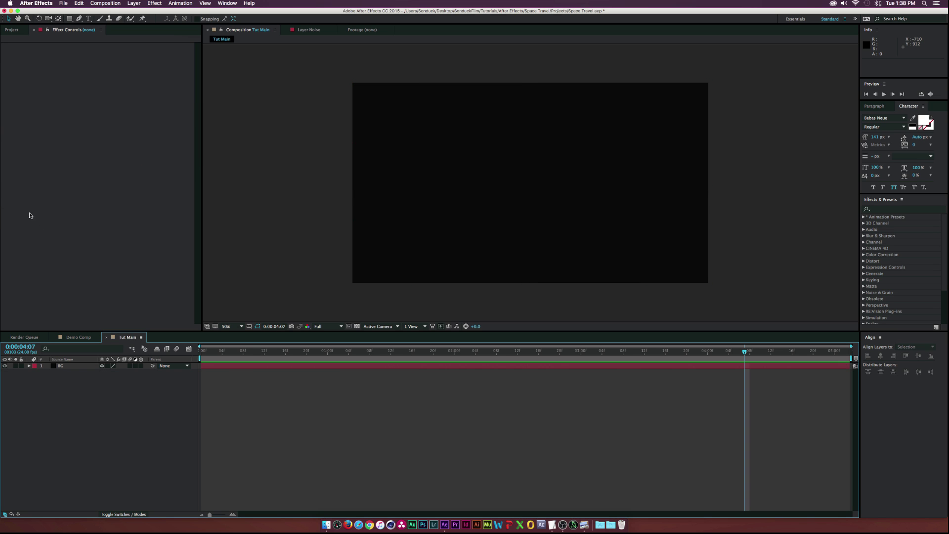
# Step: Create a second comp-sized solid layer named Particles above the background solid
pyautogui.click(132, 349)
pyautogui.press('super+y')
pyautogui.write('Particles')
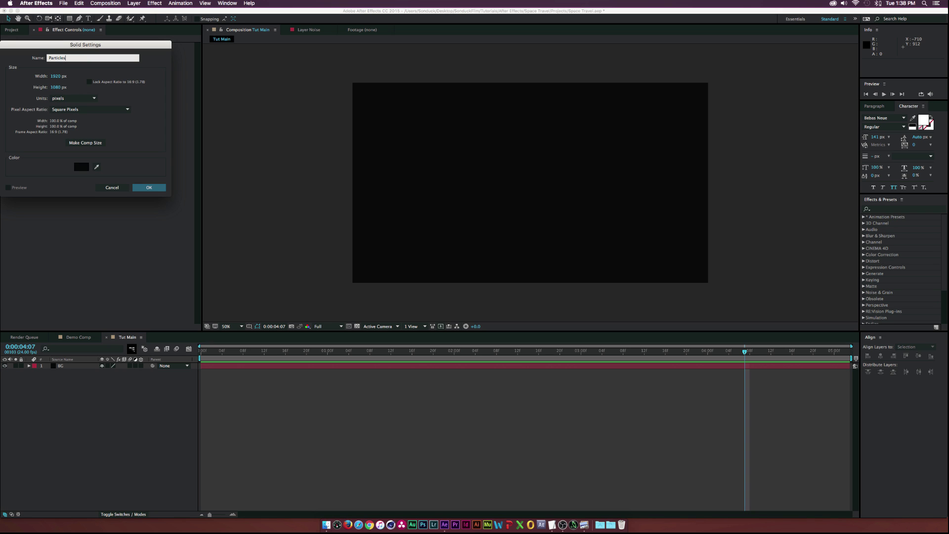
pyautogui.press('Return')
# Step: Apply the CC Particle World effect to the Particles layer and preview the particle motion
pyautogui.click(151, 4)
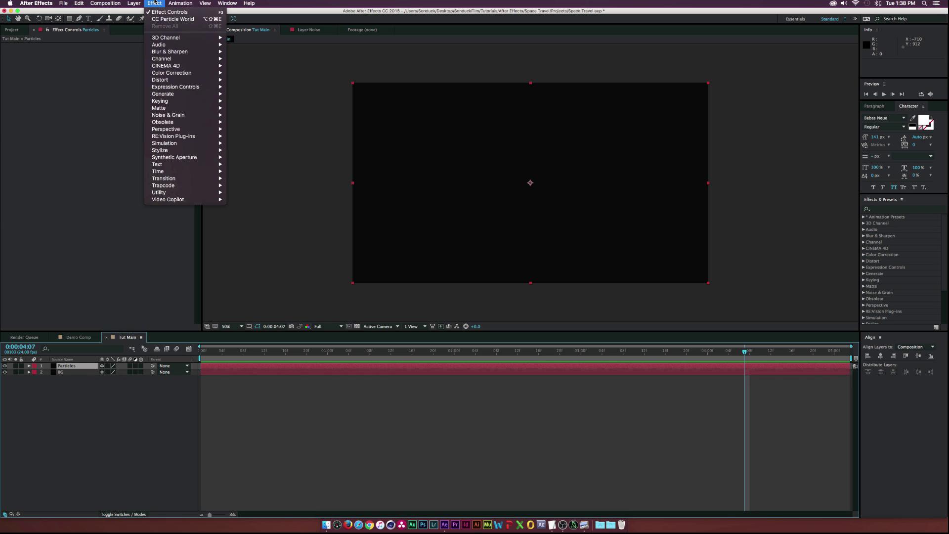
pyautogui.moveTo(212, 142)
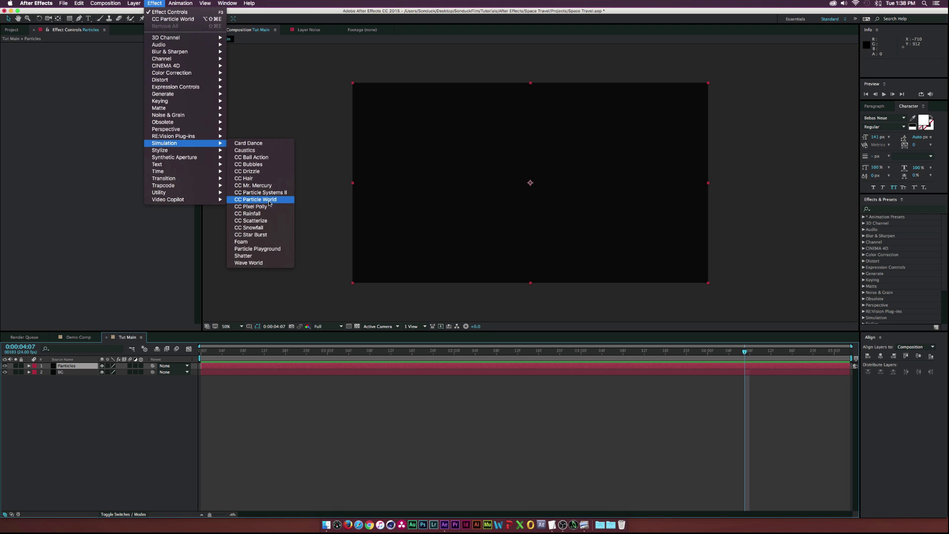
pyautogui.click(258, 199)
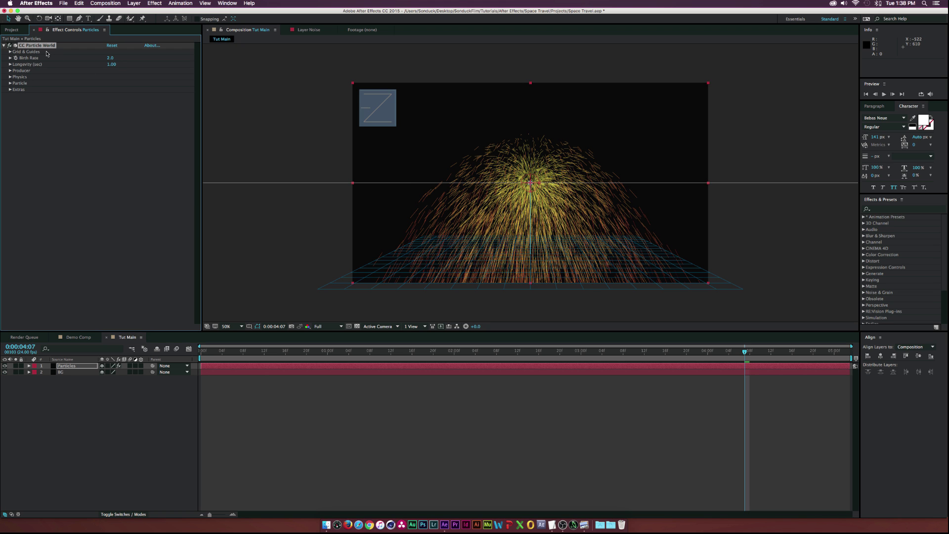
pyautogui.moveTo(211, 349); pyautogui.dragTo(391, 348)
pyautogui.press('space')
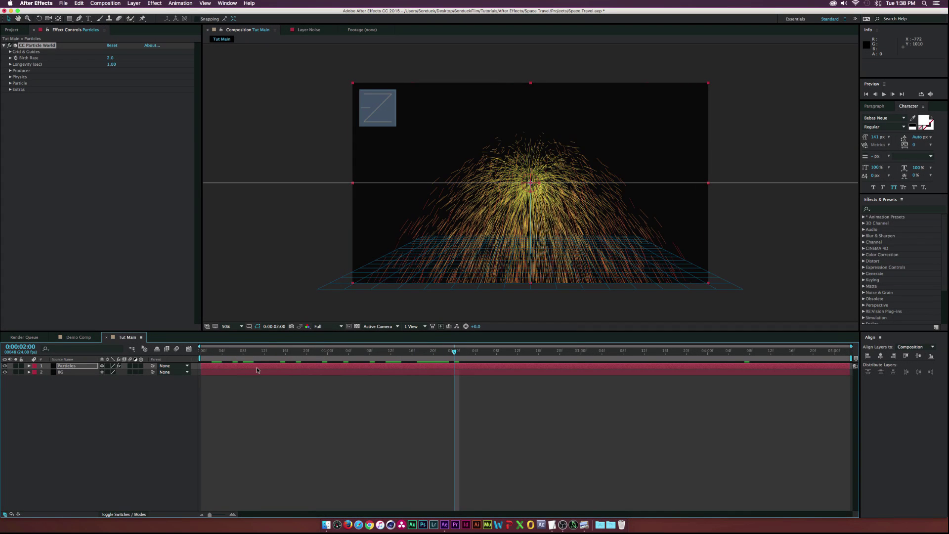
# Step: Keyframe the particle Birth Rate from about 32.5 at 0:00:02:00 to 0 at 0:00:02:05
pyautogui.moveTo(110, 58); pyautogui.dragTo(227, 59)
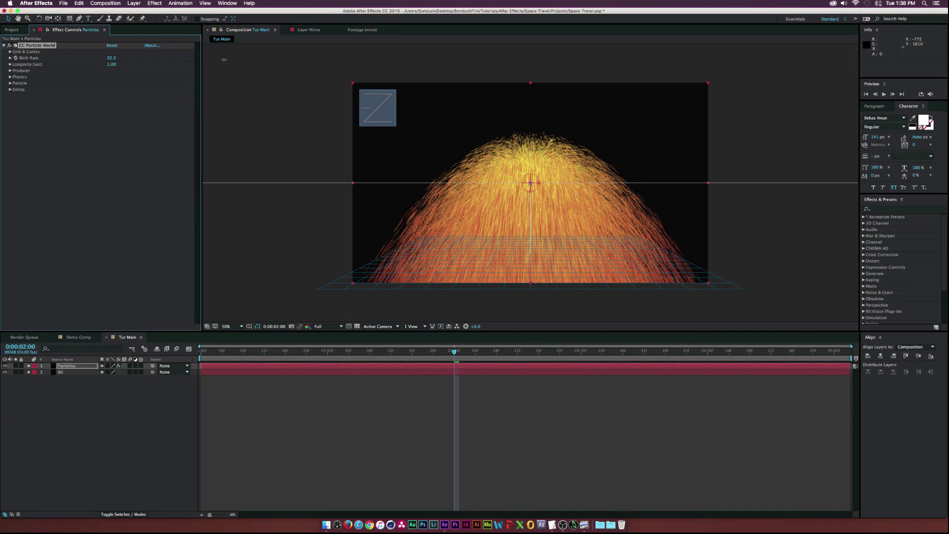
pyautogui.click(15, 58)
pyautogui.press('u')
pyautogui.moveTo(469, 355); pyautogui.dragTo(480, 354)
pyautogui.click(111, 58)
pyautogui.write('0')
pyautogui.press('Return')
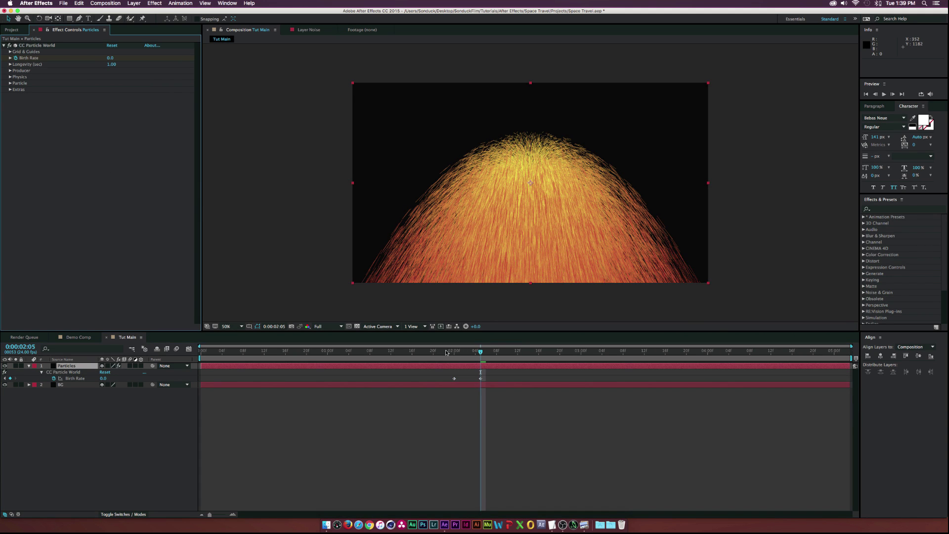
pyautogui.moveTo(446, 352); pyautogui.dragTo(480, 350)
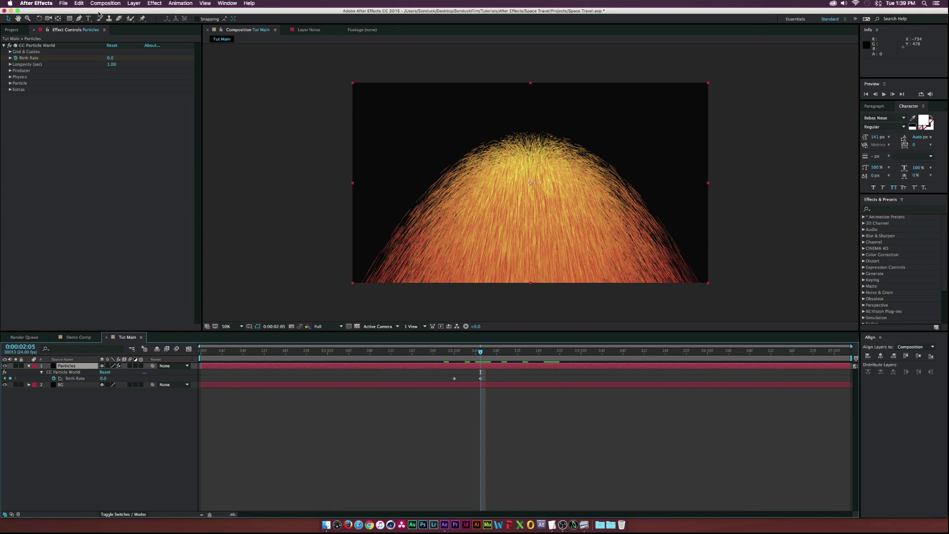
# Step: Set the Longevity of the CC Particle World particles to 30 seconds
pyautogui.click(112, 64)
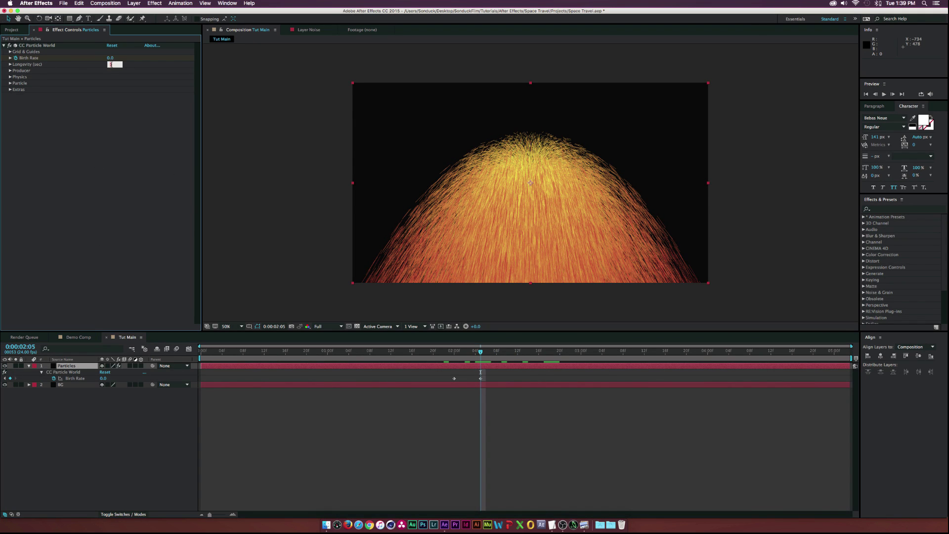
pyautogui.write('30')
pyautogui.press('Return')
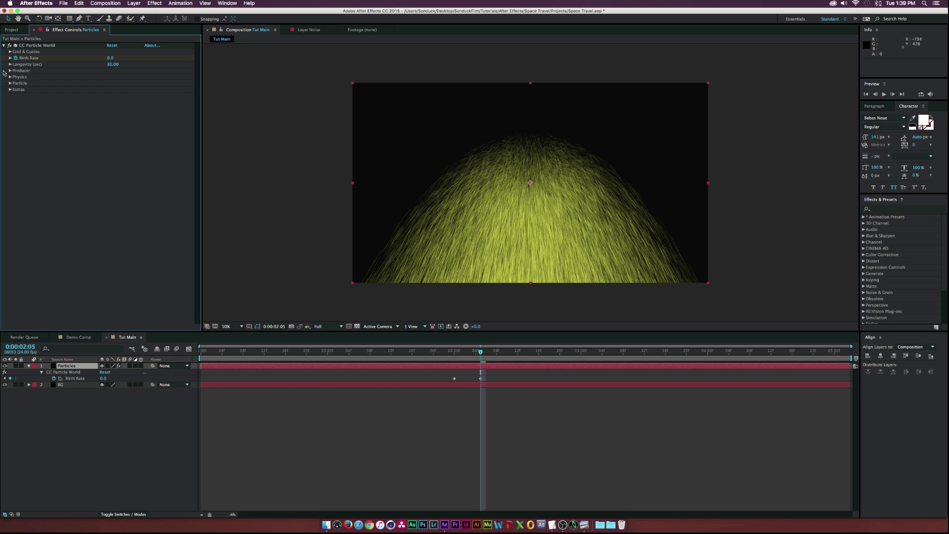
# Step: Set both the Gravity and the Velocity in the particle effect's Physics settings to 0
pyautogui.click(10, 72)
pyautogui.click(10, 71)
pyautogui.click(10, 76)
pyautogui.click(112, 102)
pyautogui.write('0')
pyautogui.press('Return')
pyautogui.click(112, 90)
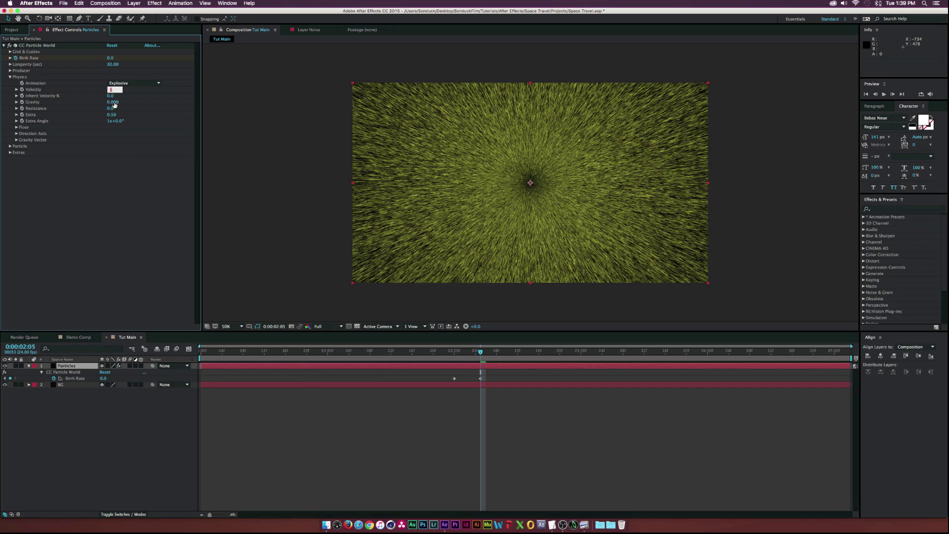
pyautogui.write('0')
pyautogui.press('Return')
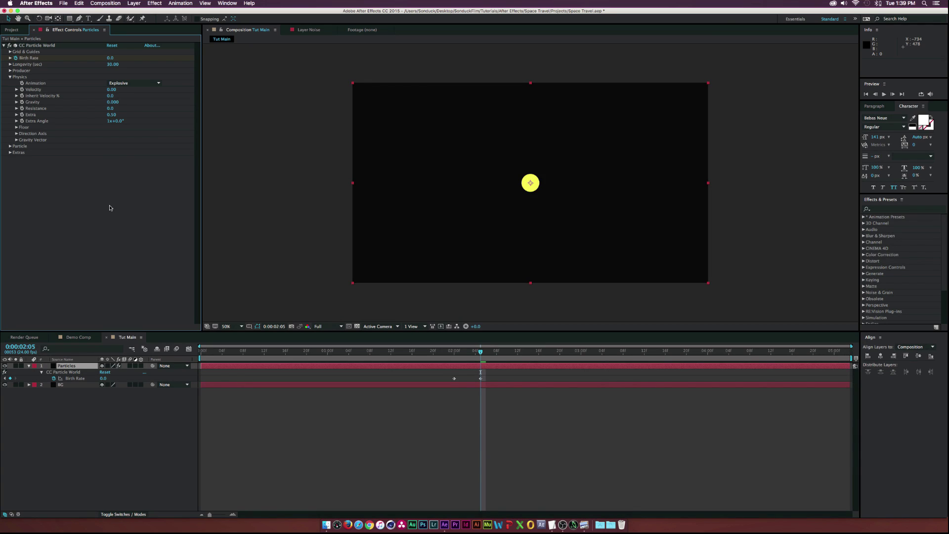
# Step: Enlarge the particle producer to about 4.945 in Radius X, 2.525 in Radius Y and 13.825 in Radius Z
pyautogui.click(10, 70)
pyautogui.moveTo(111, 96); pyautogui.dragTo(135, 102)
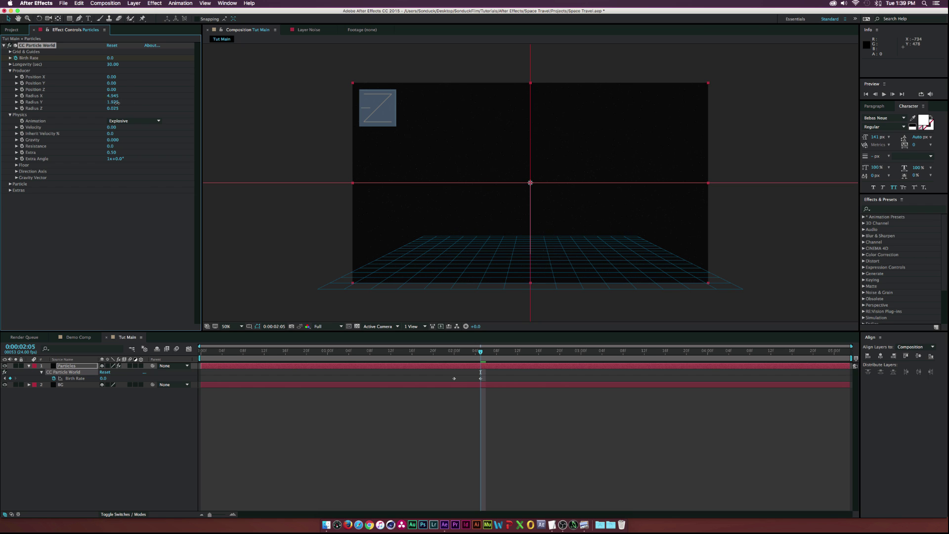
pyautogui.moveTo(113, 108); pyautogui.dragTo(162, 108)
# Step: Change the Particle Type of CC Particle World to Faded Sphere
pyautogui.click(10, 184)
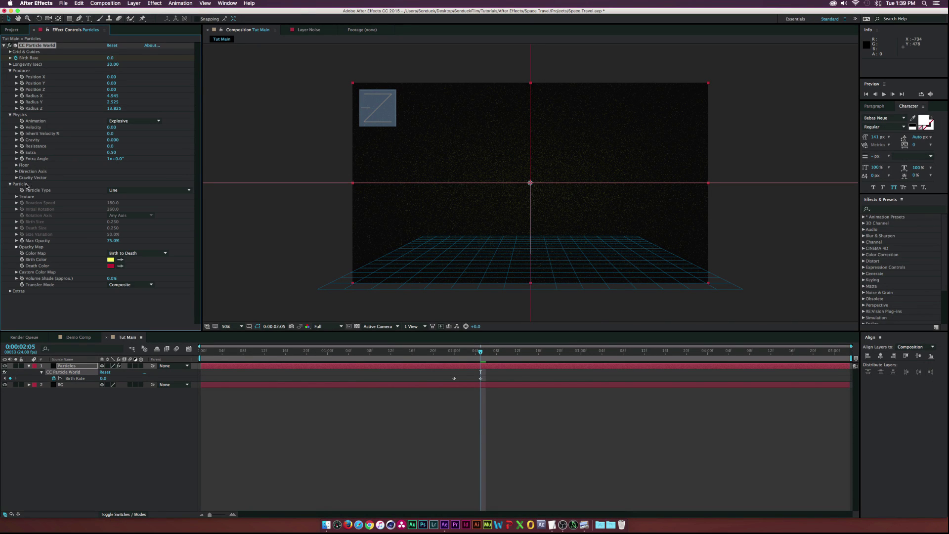
pyautogui.click(121, 190)
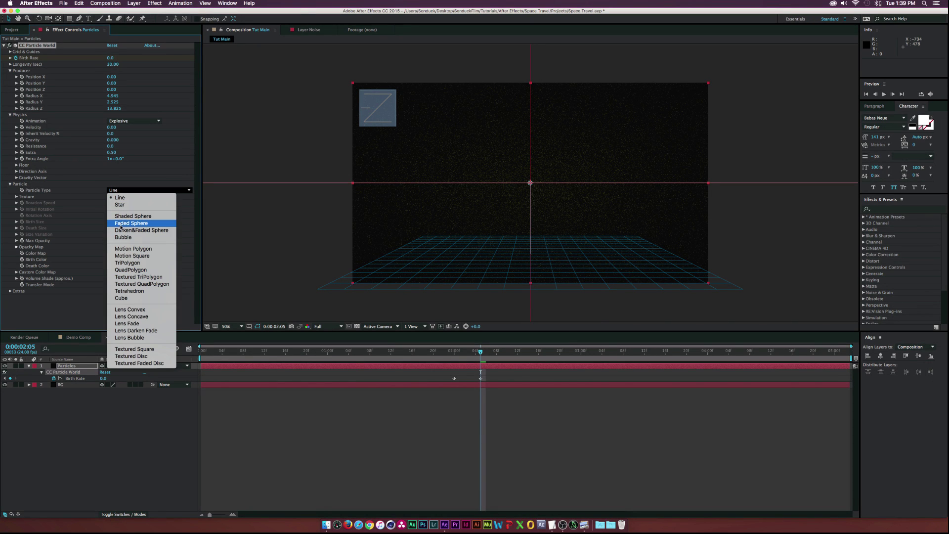
pyautogui.press('Escape')
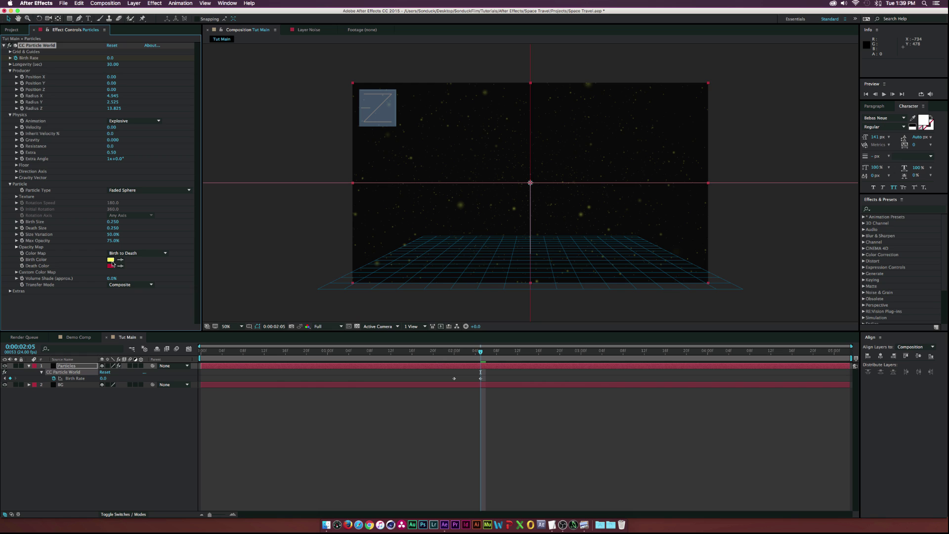
# Step: Set the particles' Birth Color and Death Color both to white, FFFFFF
pyautogui.click(110, 259)
pyautogui.write('FFFFFF')
pyautogui.press('Return')
pyautogui.click(110, 266)
pyautogui.write('FFFFFF')
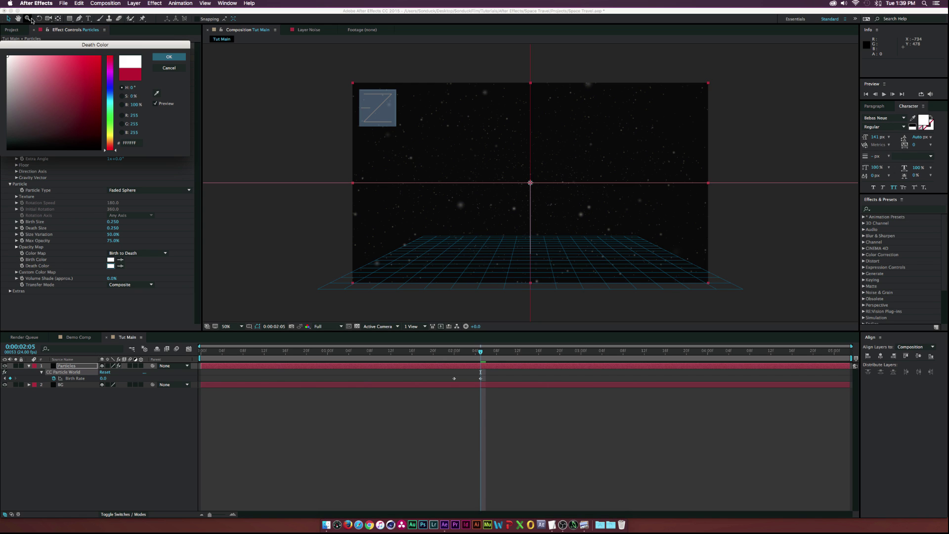
pyautogui.click(170, 63)
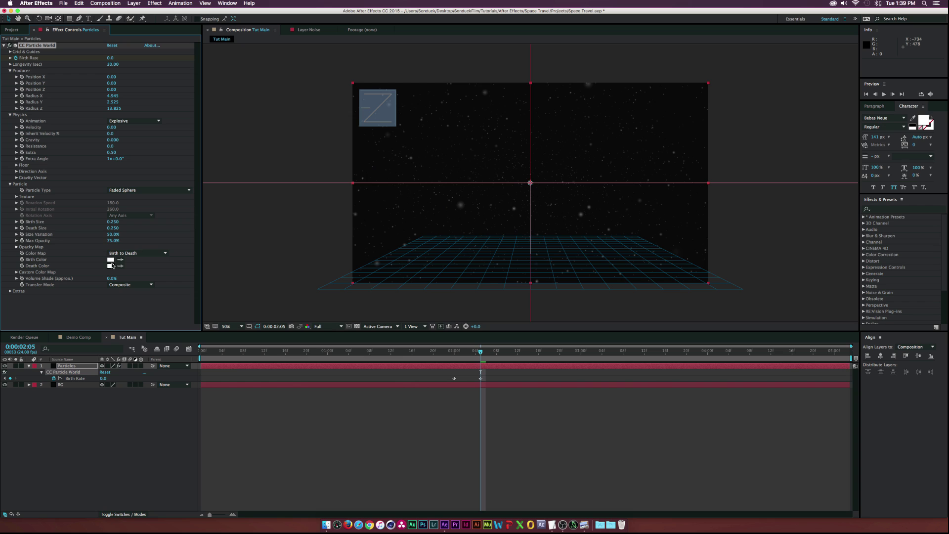
# Step: Set the particles' Birth Size and Death Size both to 0.1
pyautogui.click(111, 222)
pyautogui.write('.1')
pyautogui.press('Tab')
pyautogui.write('.1')
pyautogui.click(99, 437)
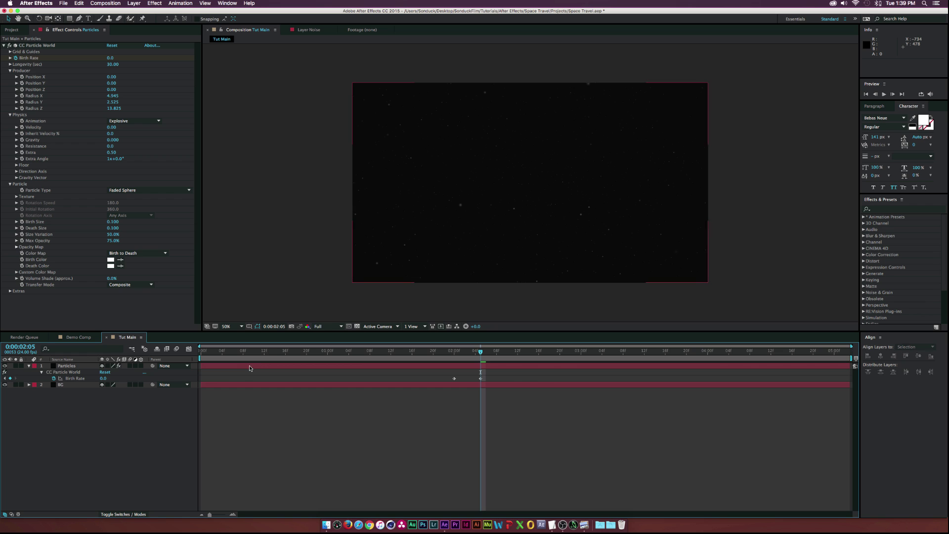
# Step: Preview the star field and slide the Particles layer earlier in time so it starts at -0:00:02:06
pyautogui.press('space')
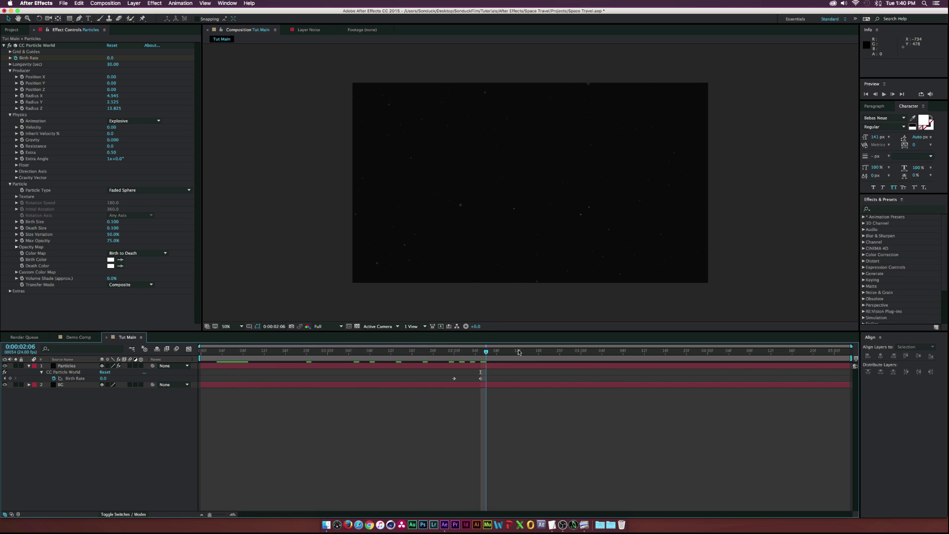
pyautogui.moveTo(468, 368); pyautogui.dragTo(182, 371)
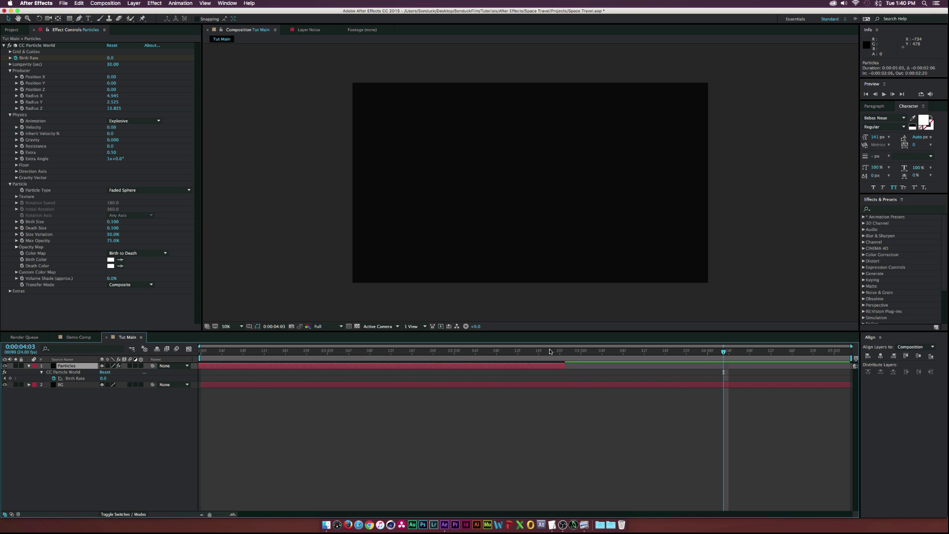
# Step: Undo the last change to the Particles layer and preview the star field
pyautogui.hotkey('ctrl', 'z')
pyautogui.press('space')
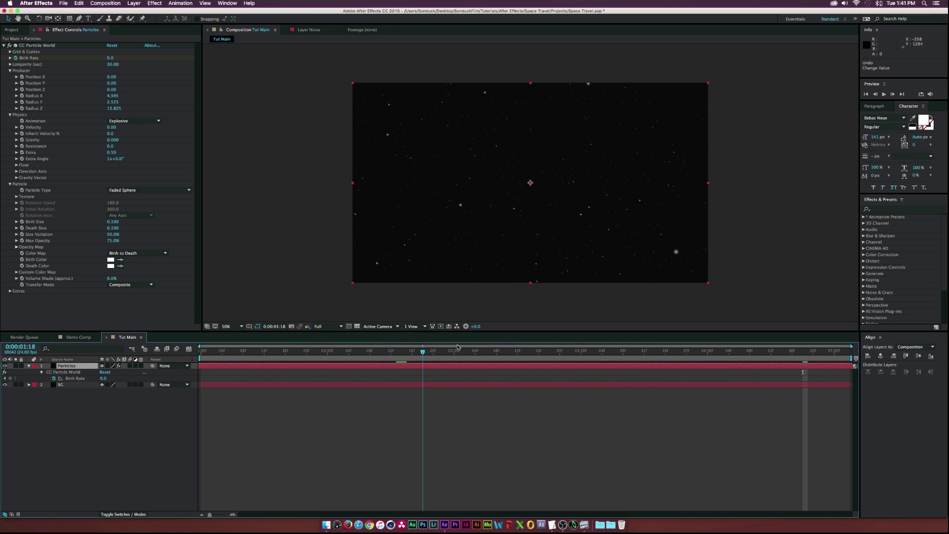
pyautogui.press('space')
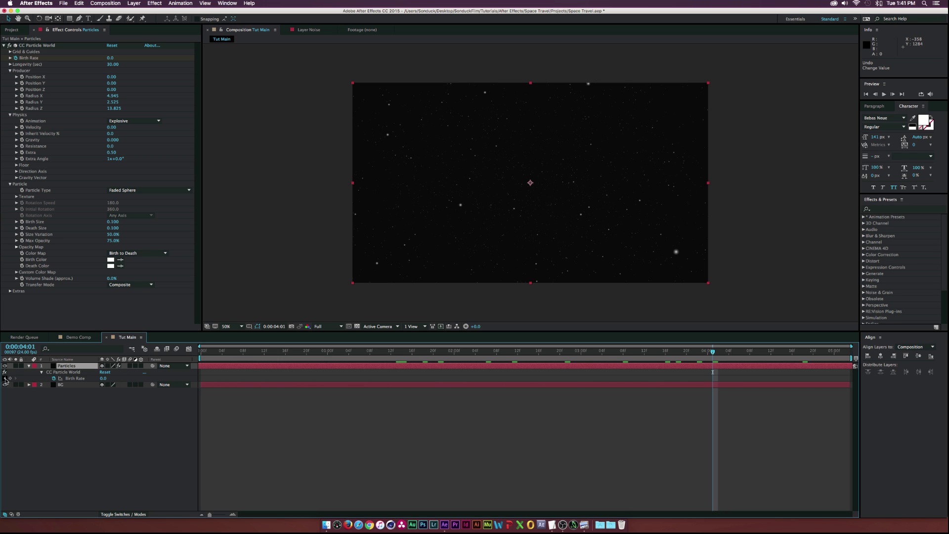
# Step: Raise Birth Rate at its first keyframe to about 111.5, preview the stars, and widen the producer's Radius Z to about 24.7
pyautogui.click(5, 378)
pyautogui.click(5, 378)
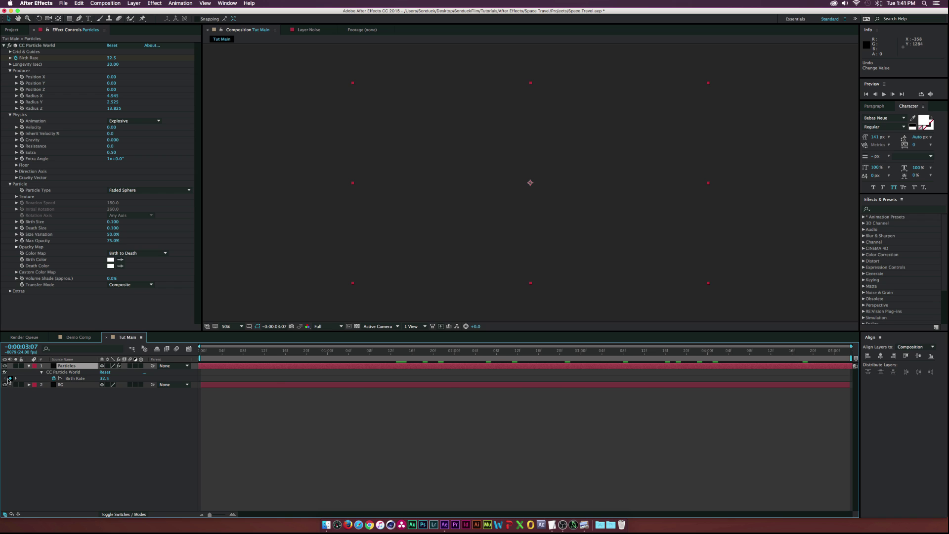
pyautogui.moveTo(104, 378); pyautogui.dragTo(160, 380)
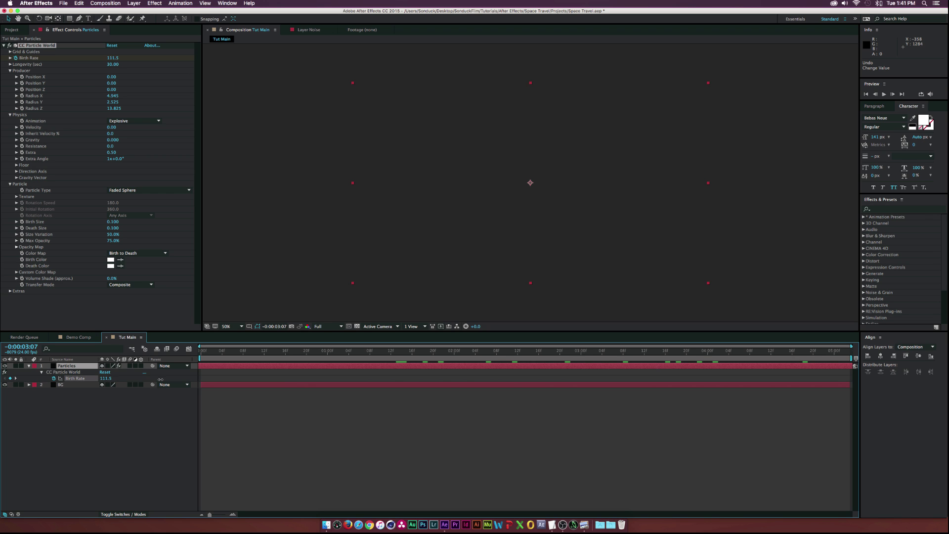
pyautogui.press('space')
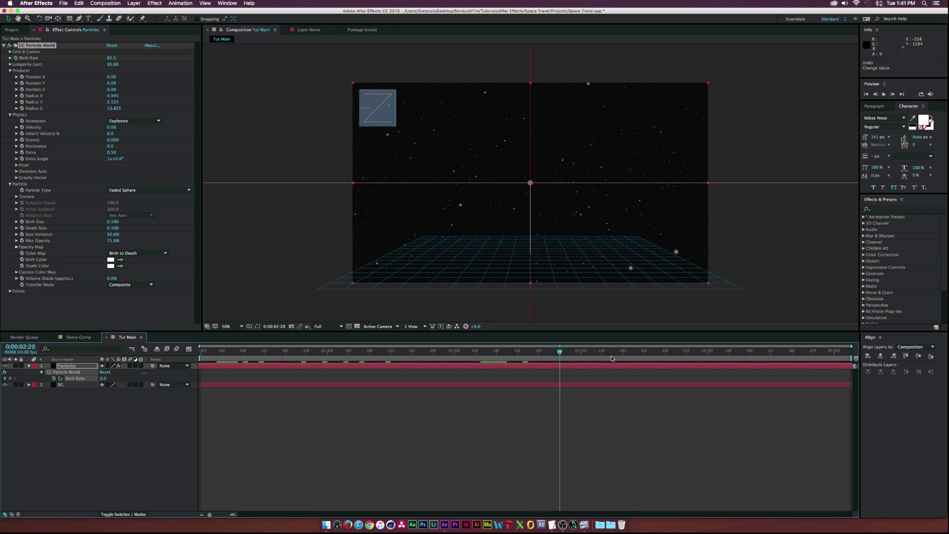
pyautogui.moveTo(114, 108); pyautogui.dragTo(156, 105)
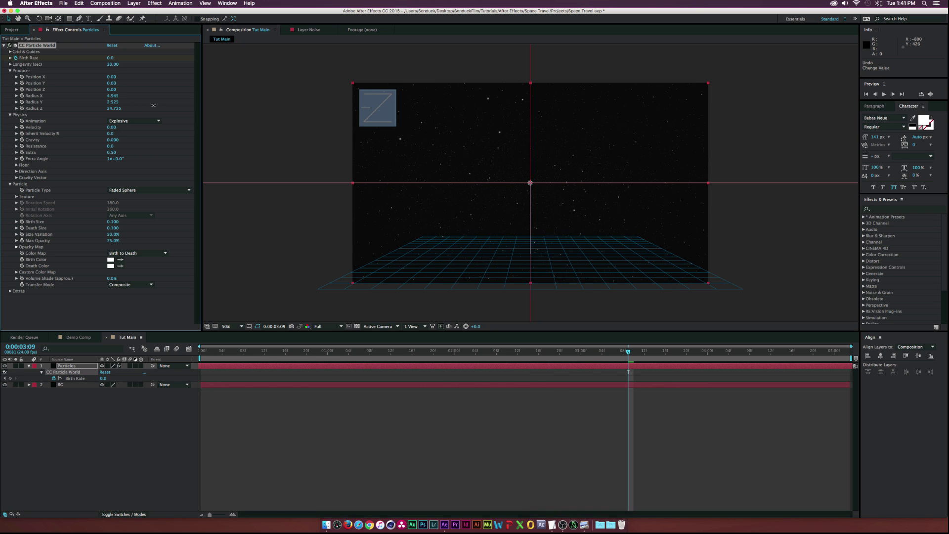
# Step: Create a new 1920 by 1080 solid named Flare BG
pyautogui.click(91, 384)
pyautogui.press('F2')
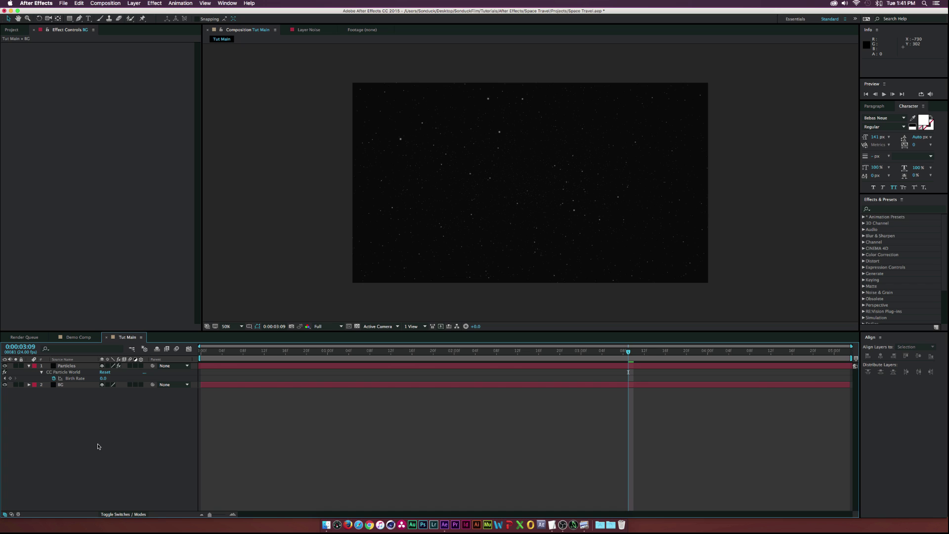
pyautogui.press('super+y')
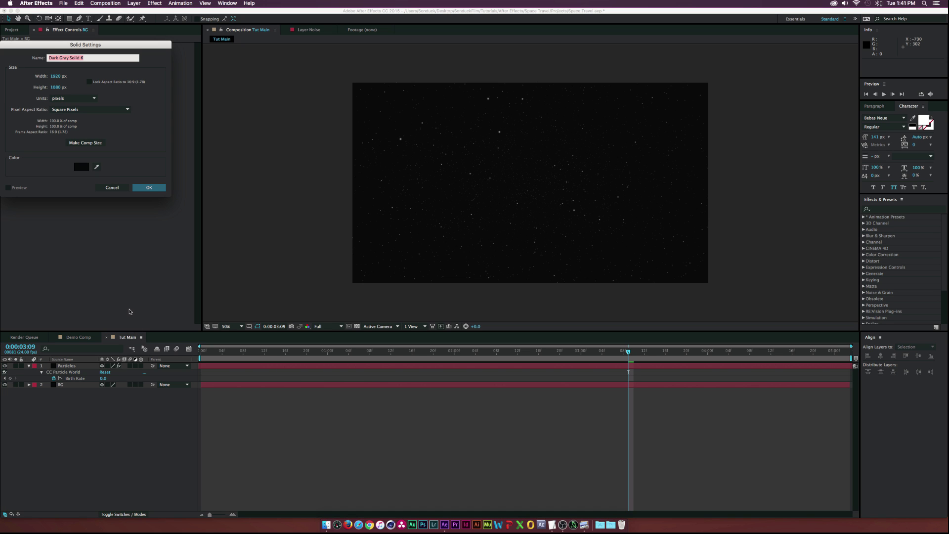
pyautogui.write('Flare BG')
pyautogui.press('Return')
# Step: Apply Optical Flares to the Flare BG solid using the Arctic Circle preset from Pro Presets 2
pyautogui.click(154, 3)
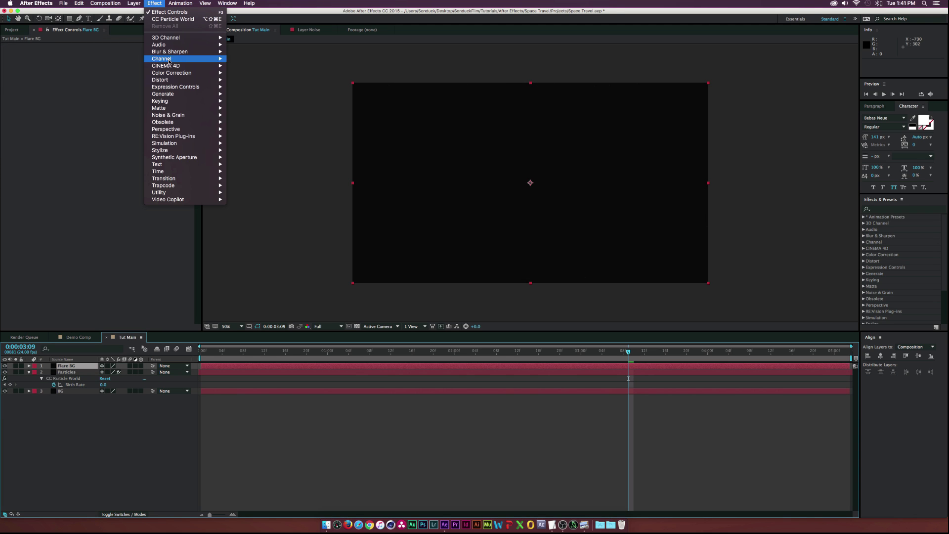
pyautogui.moveTo(207, 199)
pyautogui.click(251, 206)
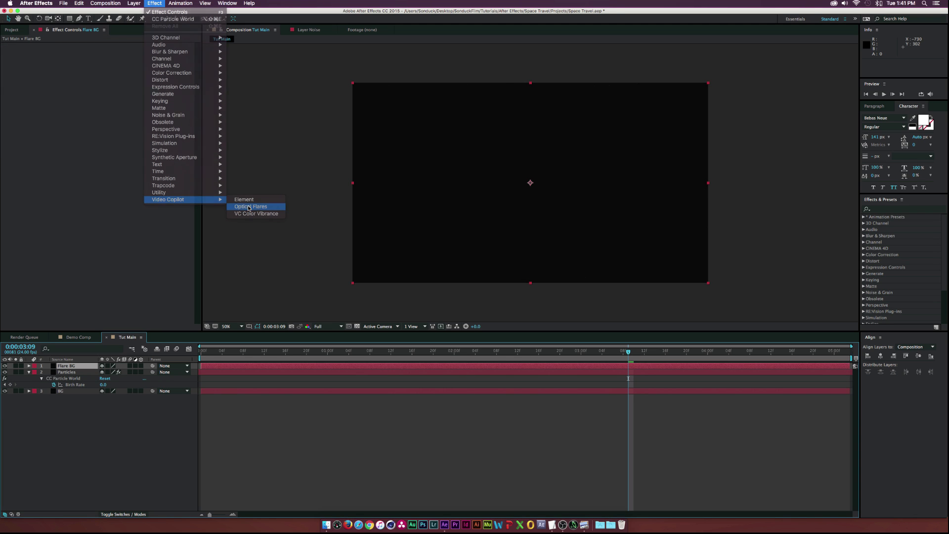
pyautogui.click(130, 45)
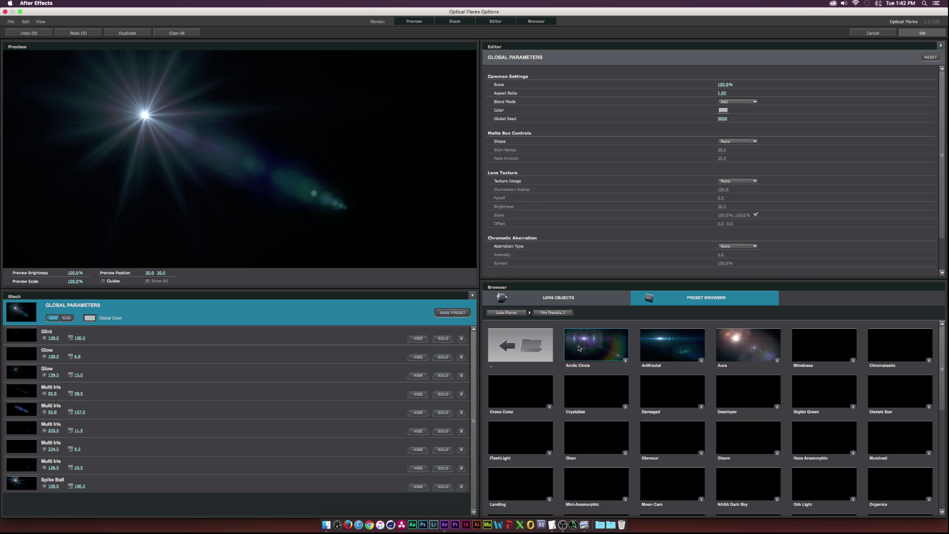
pyautogui.click(579, 348)
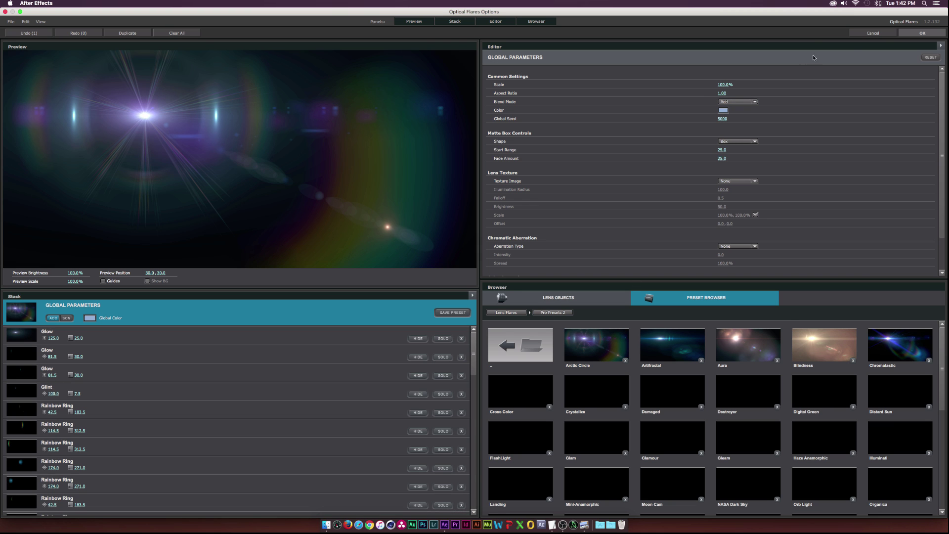
pyautogui.click(915, 34)
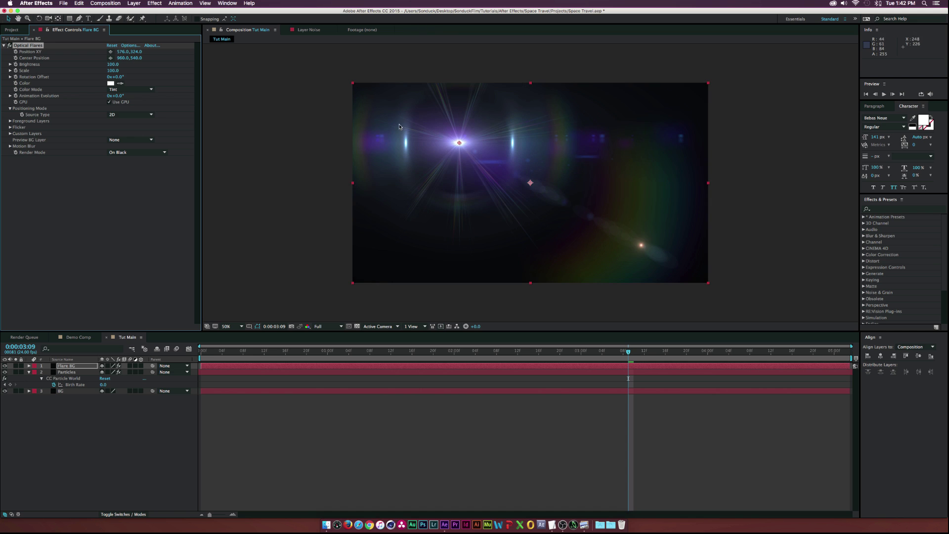
# Step: Try moving the flare to the centre of the frame and undo the move
pyautogui.moveTo(459, 143); pyautogui.dragTo(531, 184)
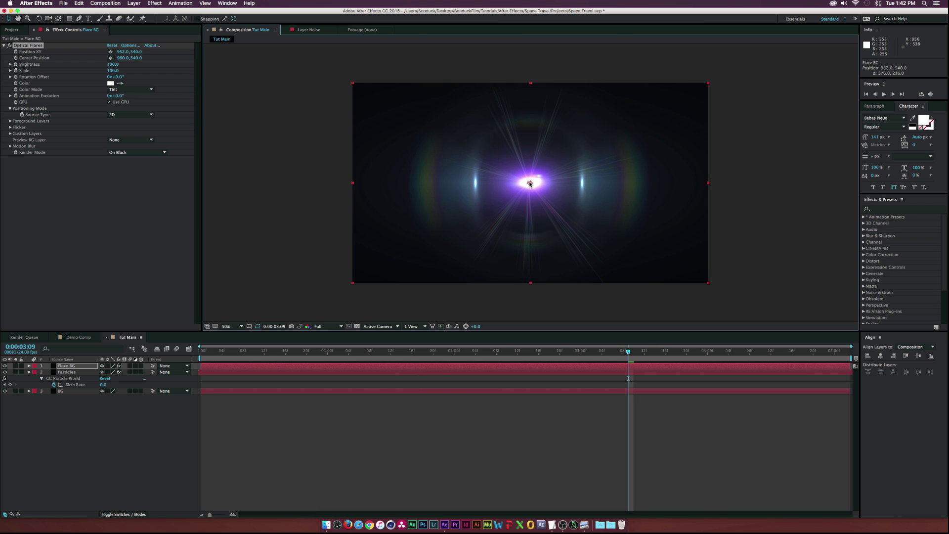
pyautogui.press('super+z')
# Step: Add Turbulent Displace to Flare BG with Amount 131, Size 255 and Complexity 10
pyautogui.click(156, 3)
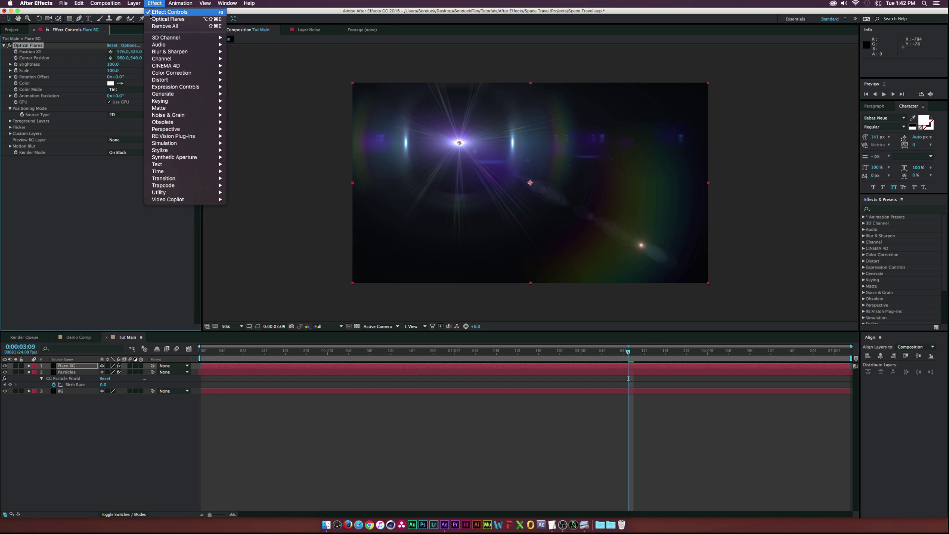
pyautogui.moveTo(208, 80)
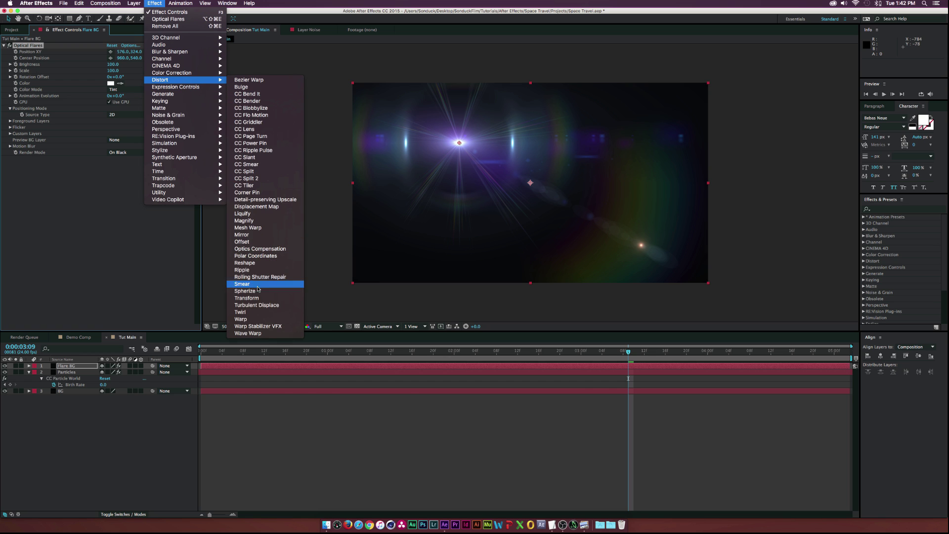
pyautogui.click(254, 305)
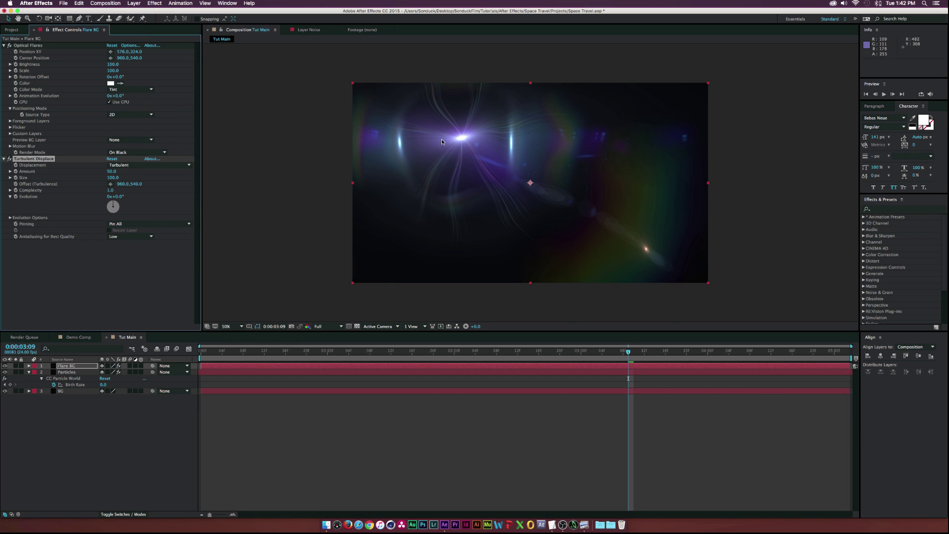
pyautogui.moveTo(126, 172); pyautogui.dragTo(139, 171)
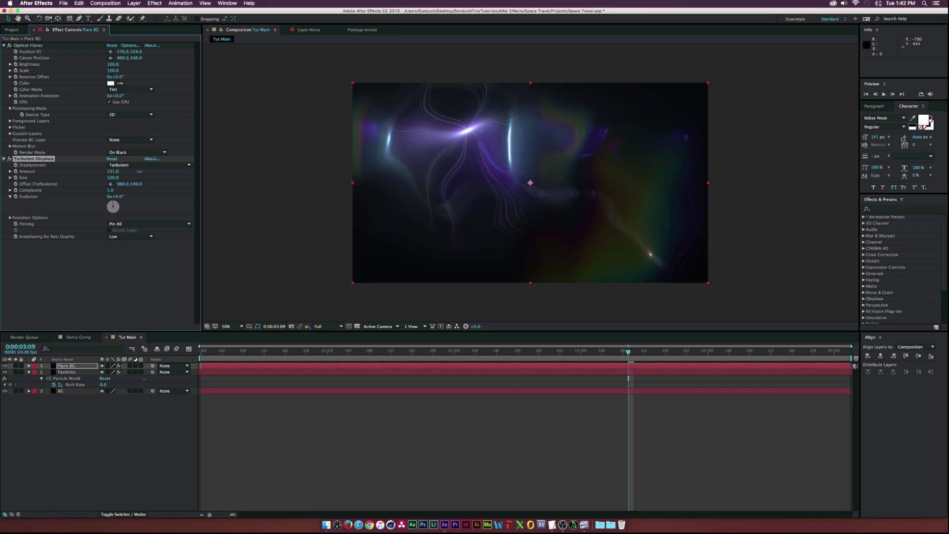
pyautogui.moveTo(112, 178); pyautogui.dragTo(168, 176)
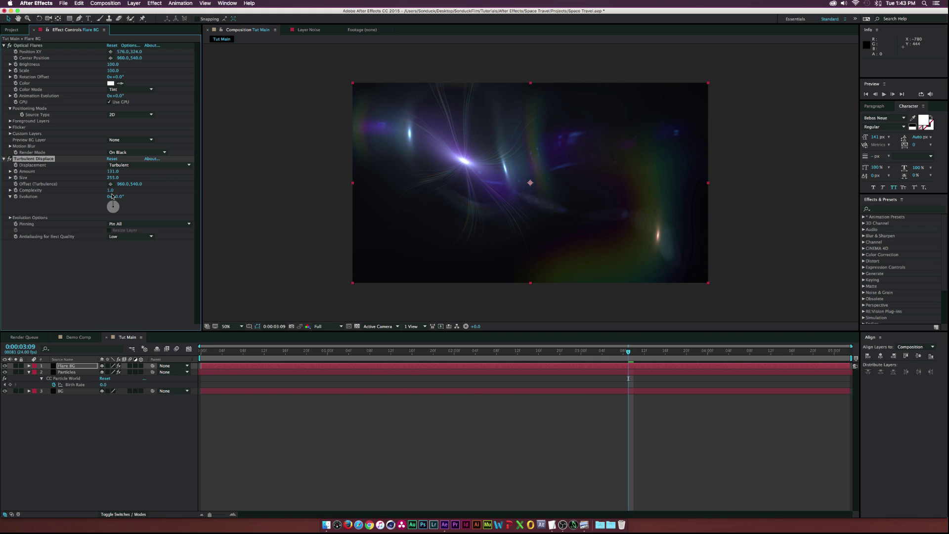
pyautogui.moveTo(111, 190); pyautogui.dragTo(213, 189)
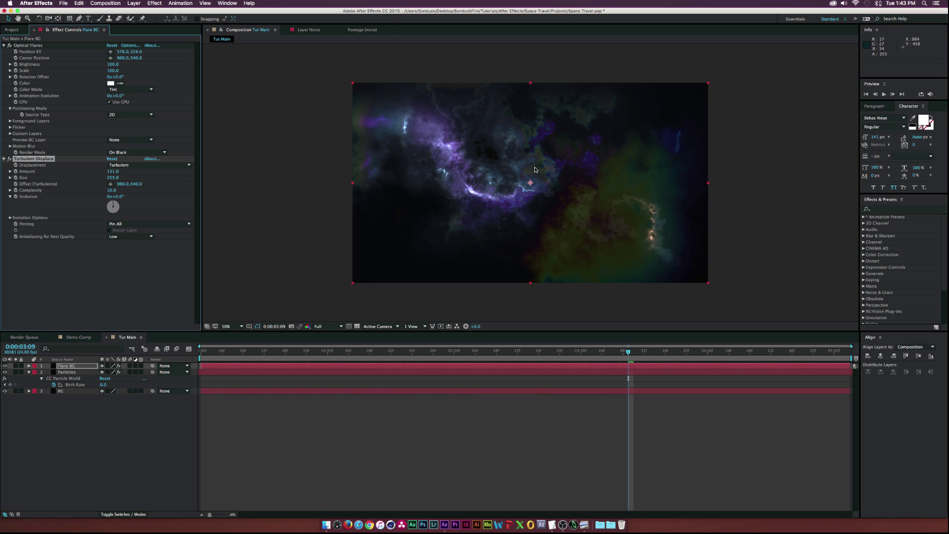
# Step: Animate the Turbulent Displace Evolution with a keyframe of 0° at the composition's start and 20° at 0:00:05:02
pyautogui.click(199, 354)
pyautogui.click(15, 198)
pyautogui.moveTo(610, 355); pyautogui.dragTo(845, 355)
pyautogui.moveTo(124, 196); pyautogui.dragTo(154, 196)
pyautogui.moveTo(586, 352); pyautogui.dragTo(496, 353)
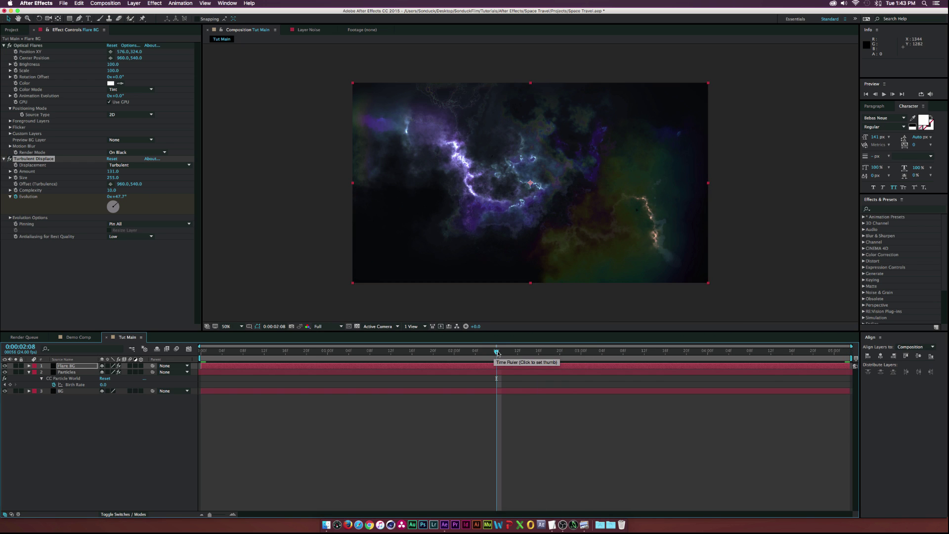
pyautogui.press('End')
pyautogui.click(125, 197)
pyautogui.write('20')
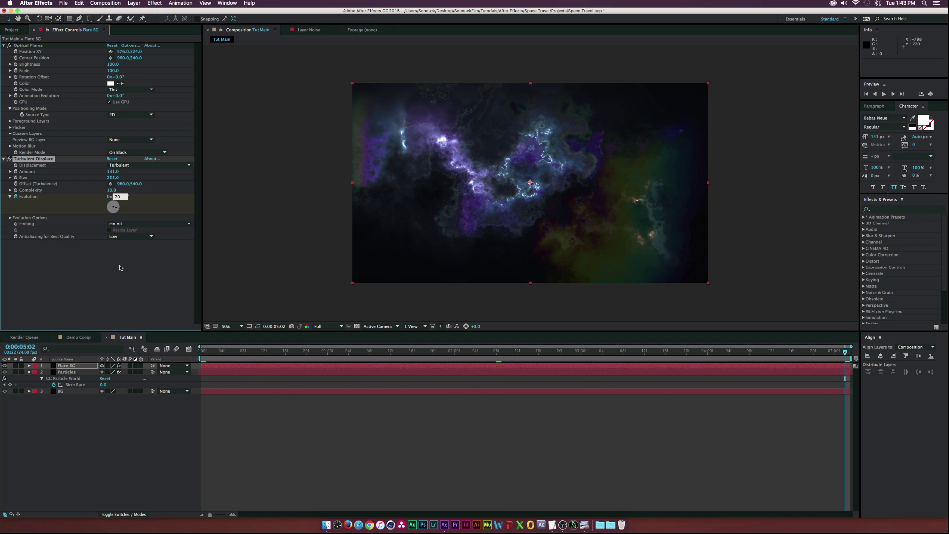
# Step: Set the Optical Flares Brightness to 150
pyautogui.click(275, 352)
pyautogui.click(113, 66)
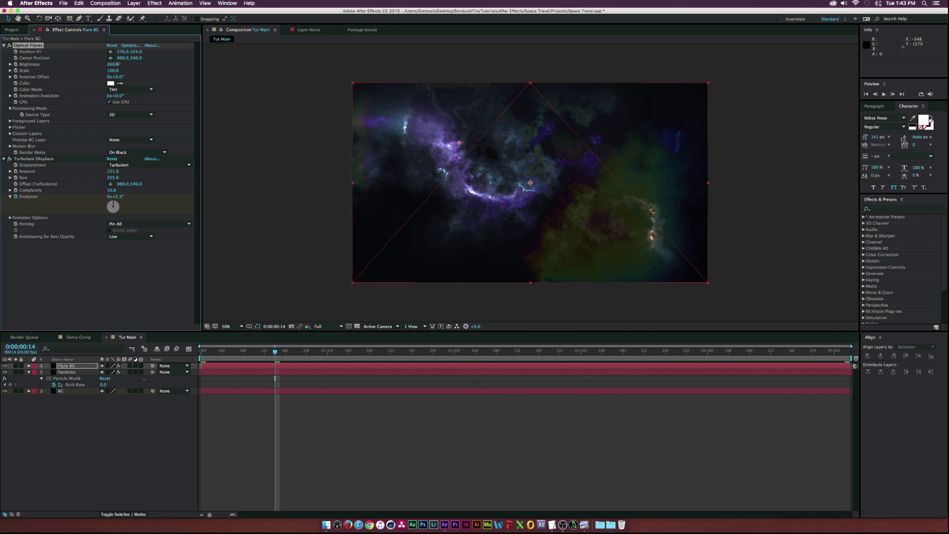
pyautogui.write('150')
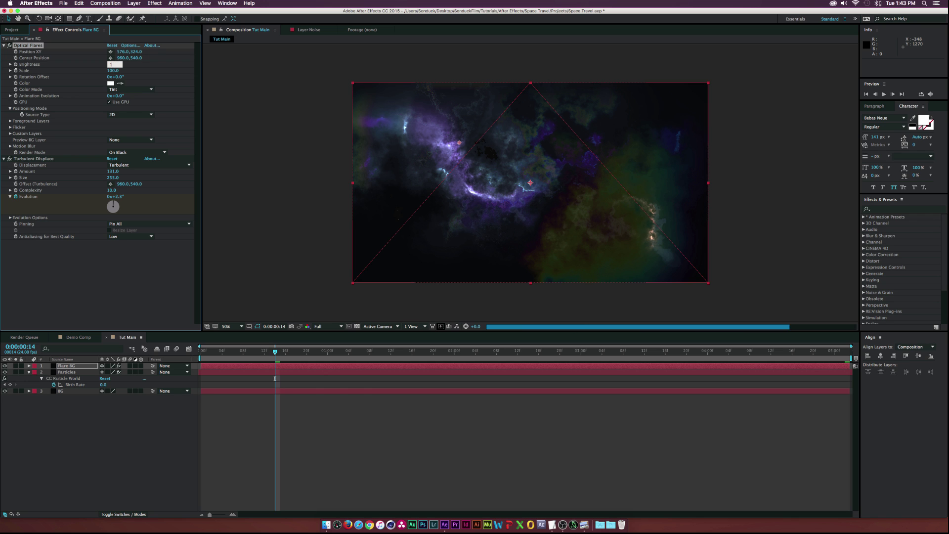
pyautogui.click(147, 302)
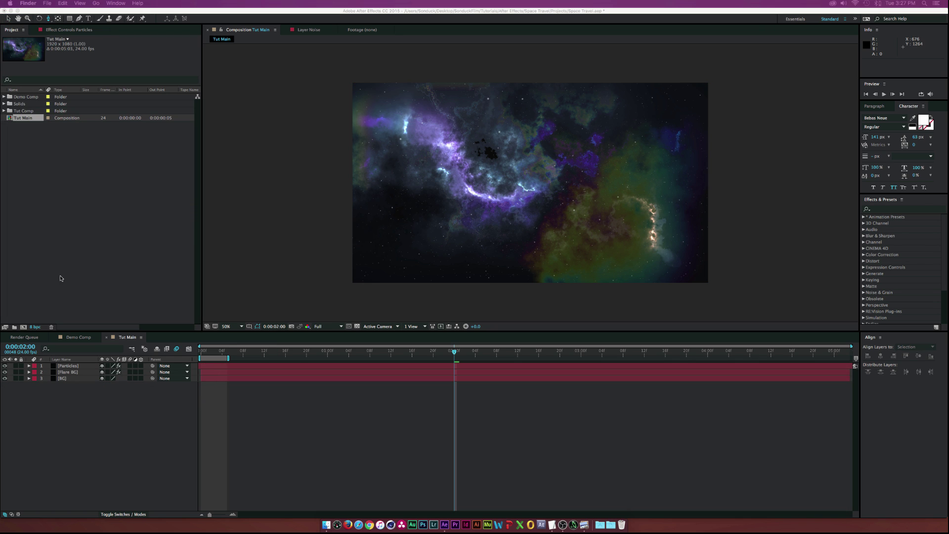
# Step: Create a two-node camera with the 50mm preset and view the composition through Camera 1
pyautogui.click(97, 420)
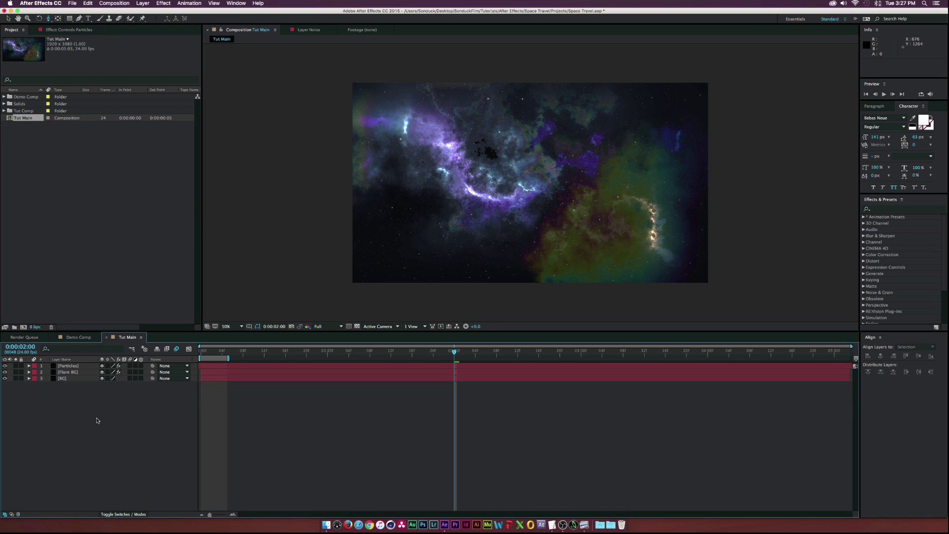
pyautogui.click(142, 3)
pyautogui.moveTo(163, 12)
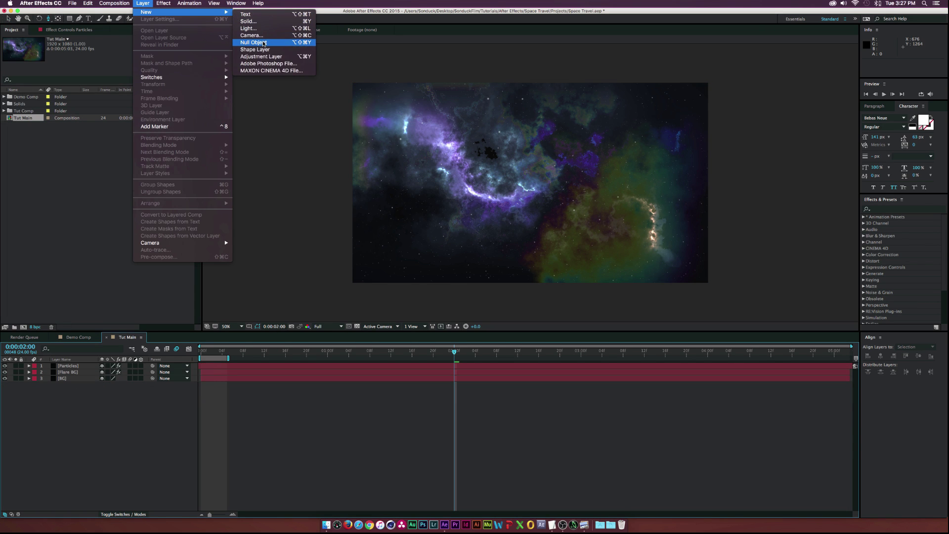
pyautogui.click(251, 36)
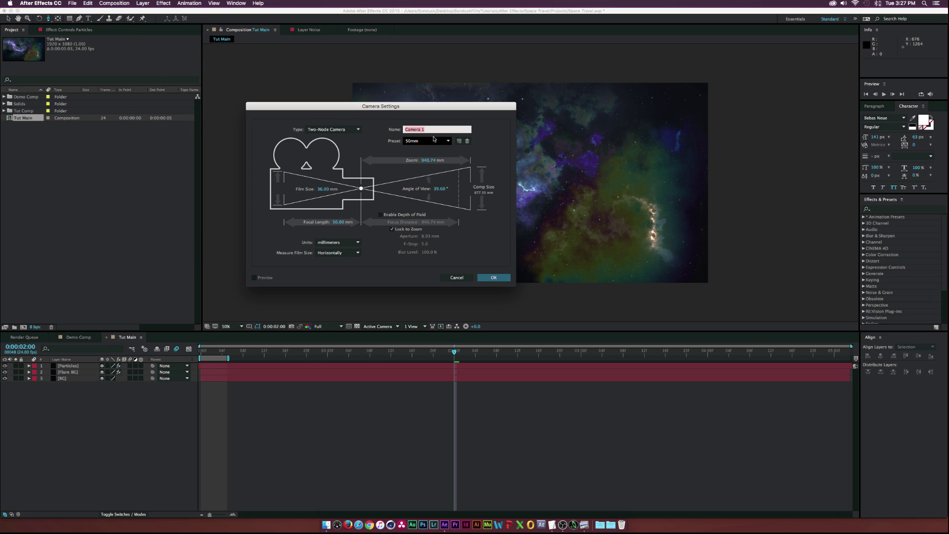
pyautogui.click(489, 276)
pyautogui.click(382, 327)
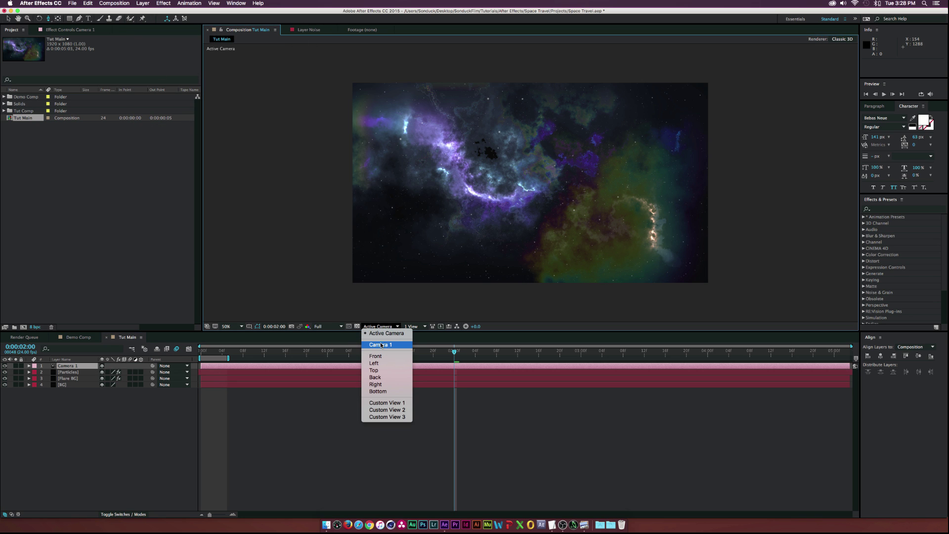
pyautogui.click(378, 346)
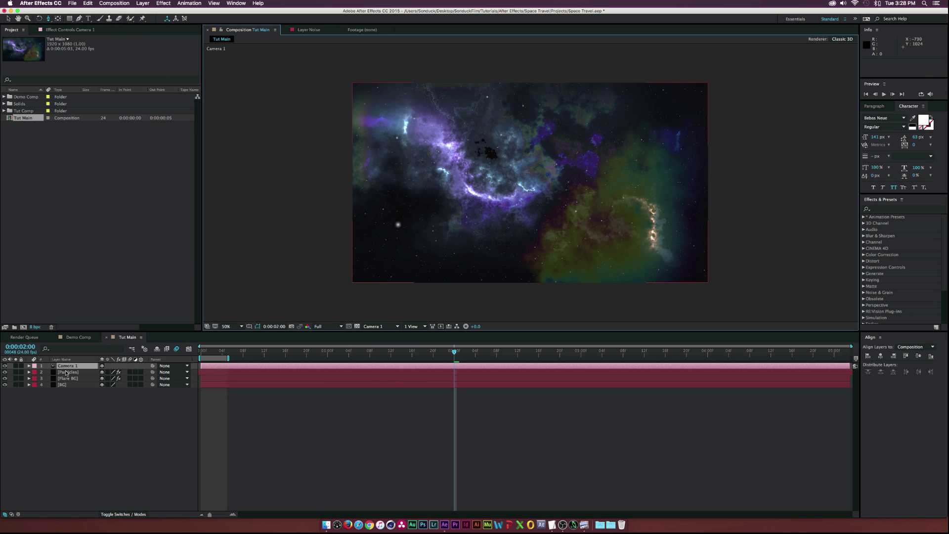
# Step: Add a Position keyframe to Camera 1 at the composition's start
pyautogui.press('space')
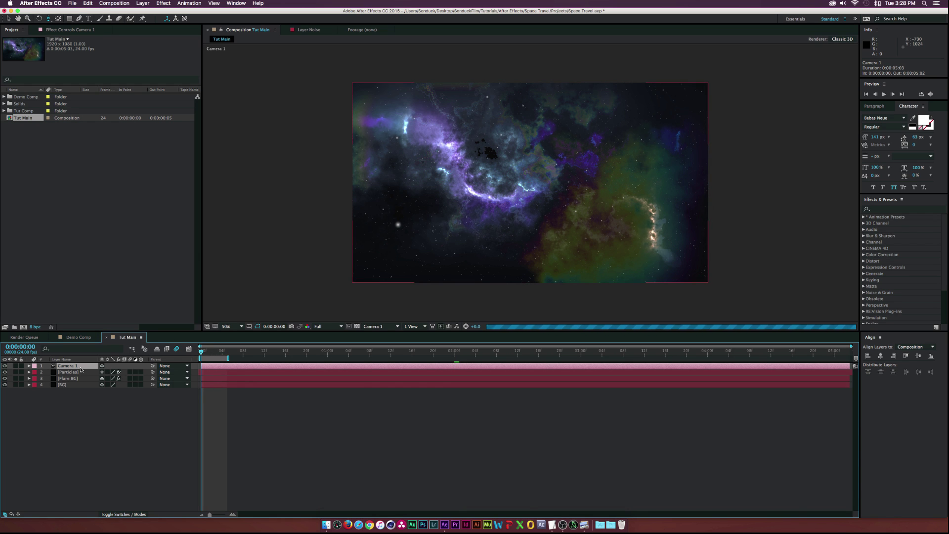
pyautogui.click(28, 366)
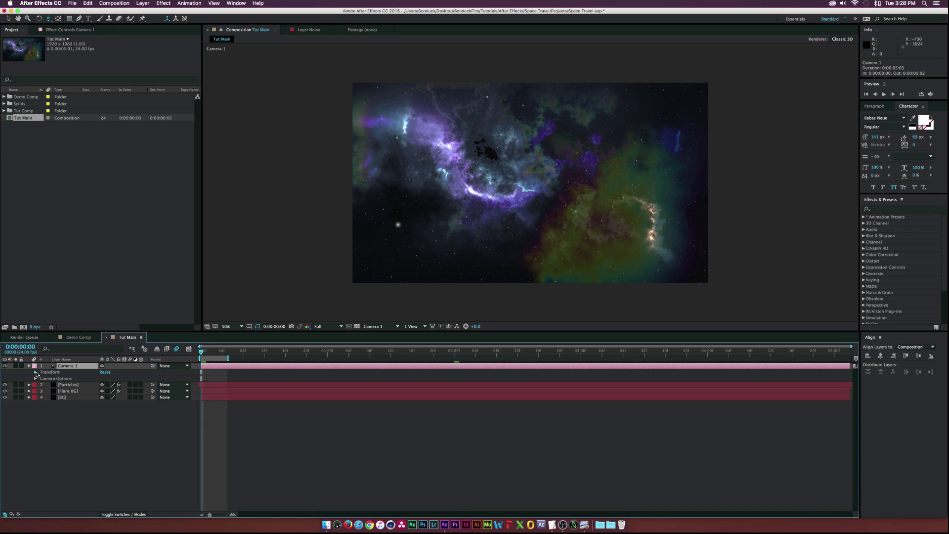
pyautogui.click(35, 372)
pyautogui.click(64, 385)
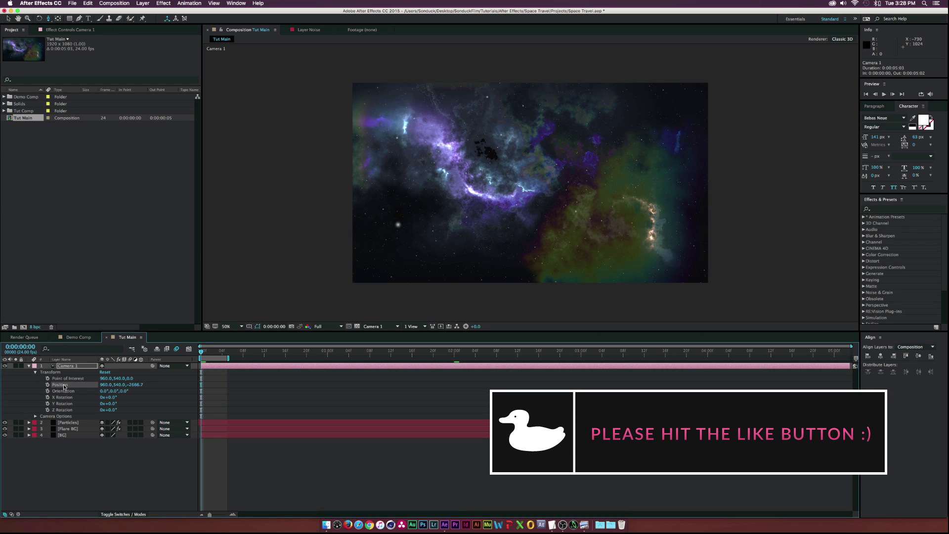
pyautogui.click(48, 385)
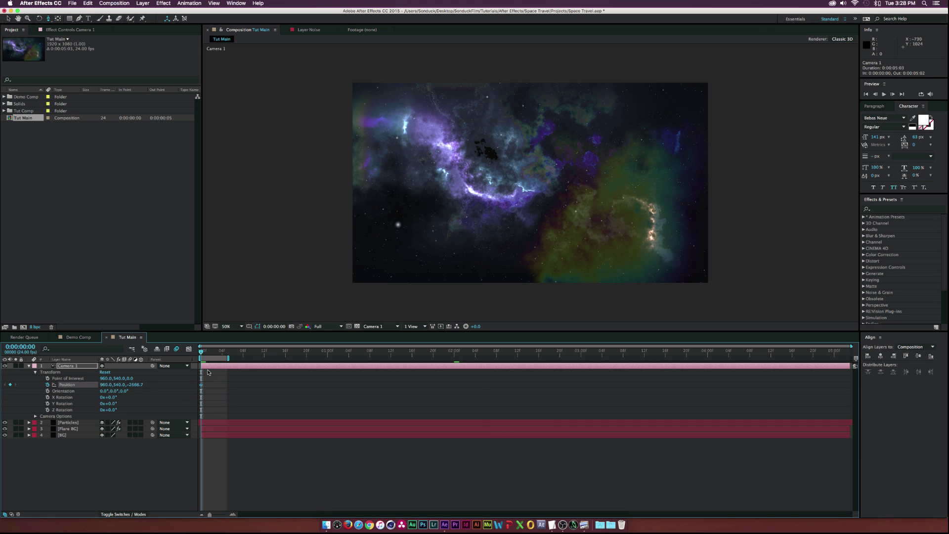
# Step: At 0:00:01:15, dolly Camera 1 forward to a Z position of about 3493 and scrub through the move
pyautogui.moveTo(206, 352); pyautogui.dragTo(409, 357)
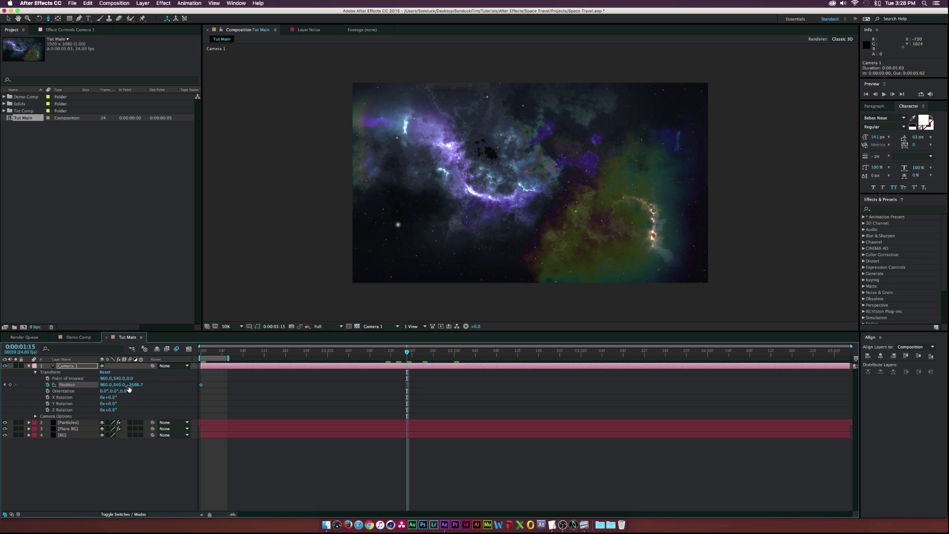
pyautogui.moveTo(57, 21); pyautogui.dragTo(79, 43)
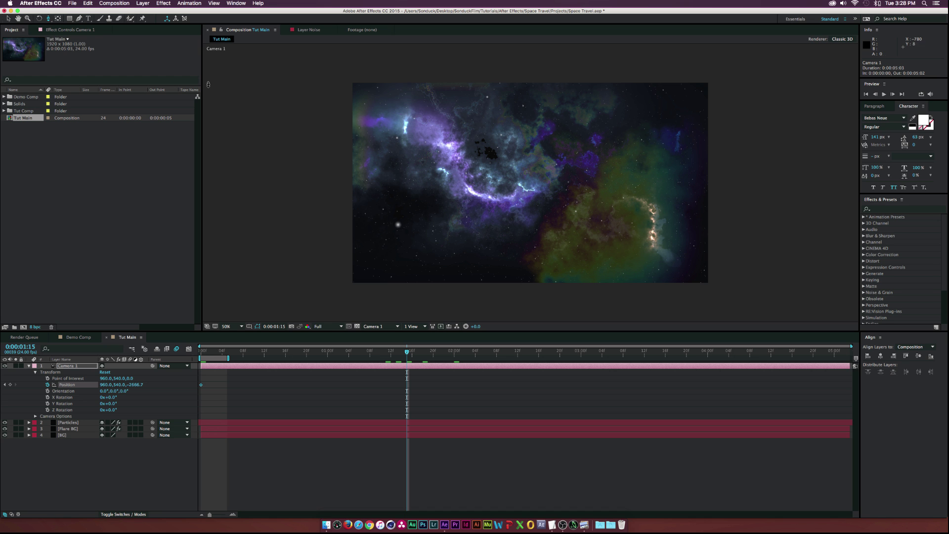
pyautogui.moveTo(526, 193); pyautogui.dragTo(522, 141)
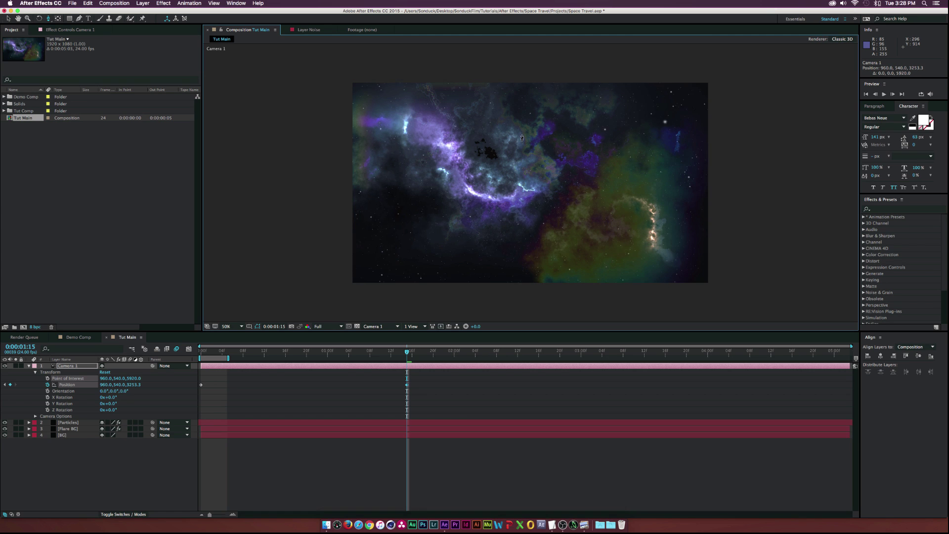
pyautogui.moveTo(384, 351); pyautogui.dragTo(317, 352)
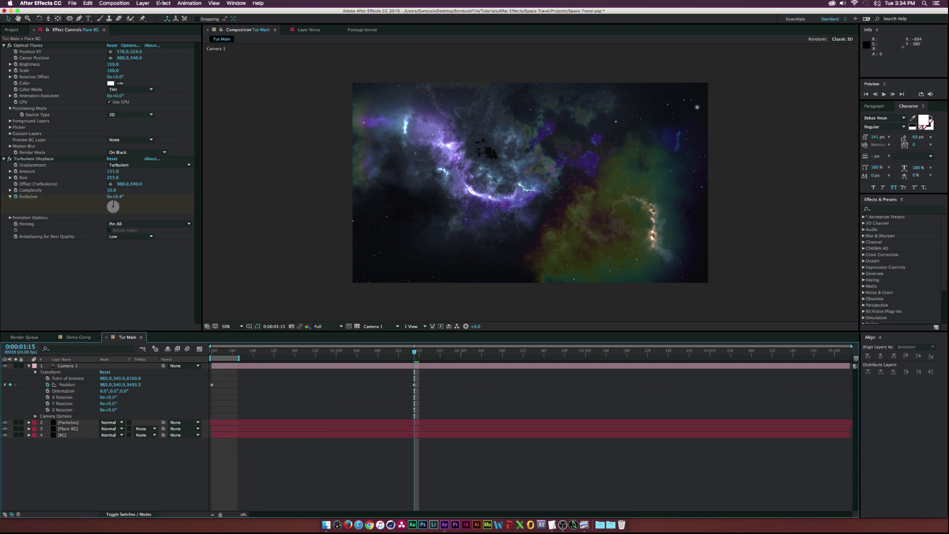
# Step: Create a 1920 × 1080 px black solid named Fractal Nebula
pyautogui.press('super+y')
pyautogui.write('Fractua')
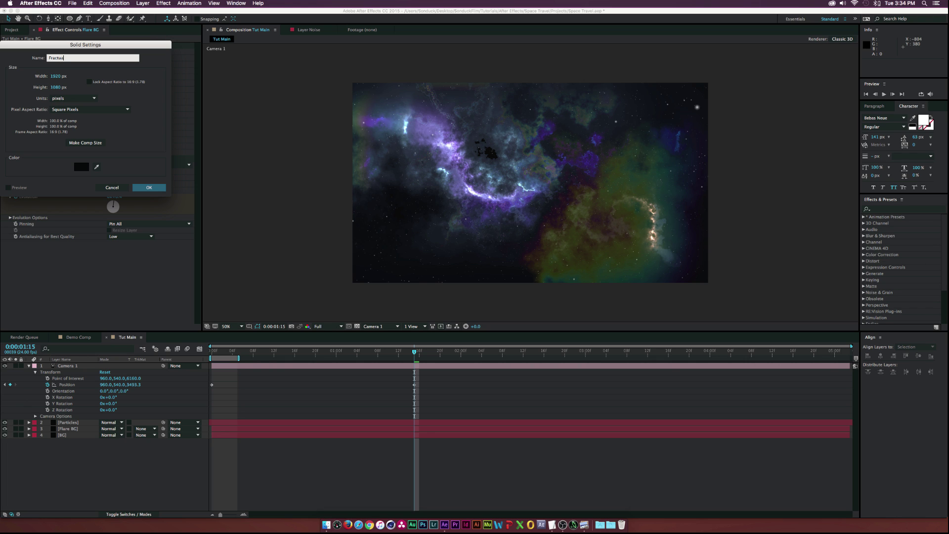
pyautogui.write('l Nebula')
pyautogui.press('Return')
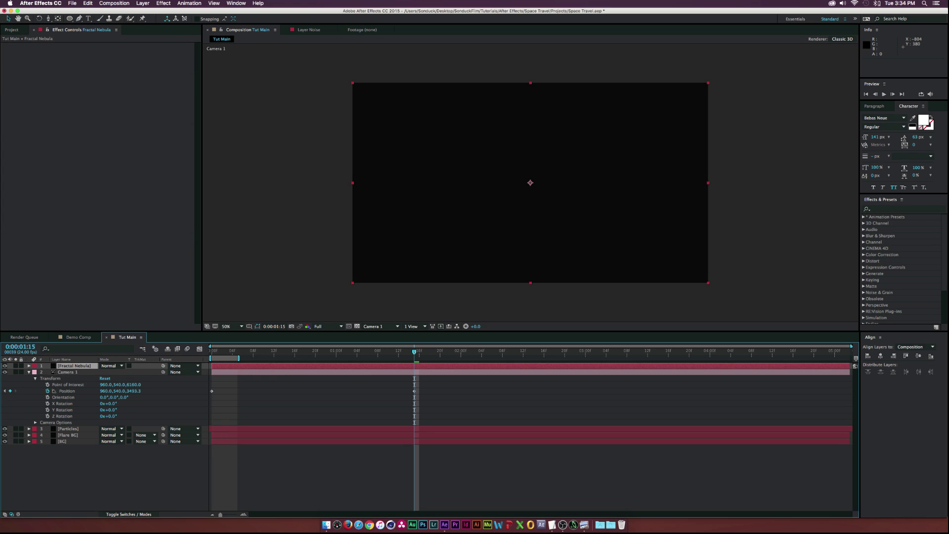
# Step: Apply Fractal Noise to the Fractal Nebula solid with Contrast 243 and Brightness -12
pyautogui.click(158, 3)
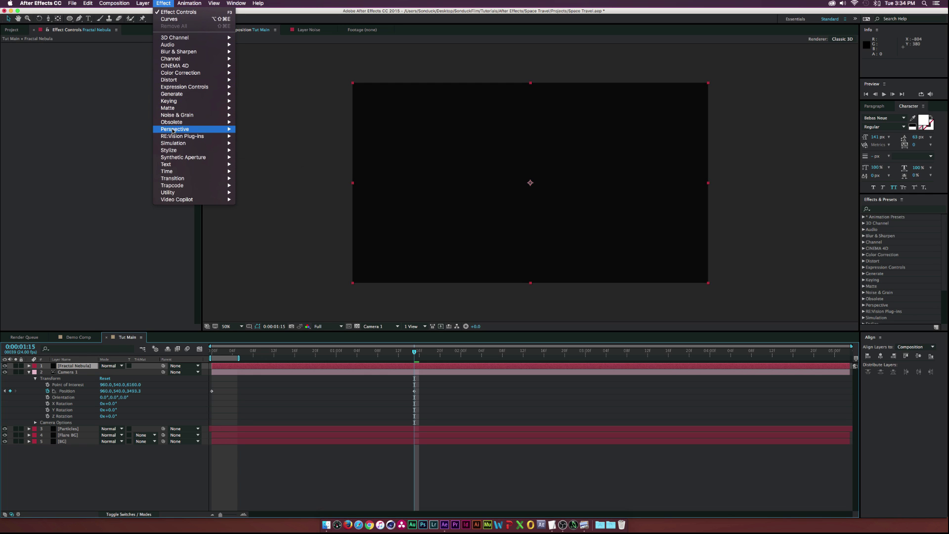
pyautogui.moveTo(192, 115)
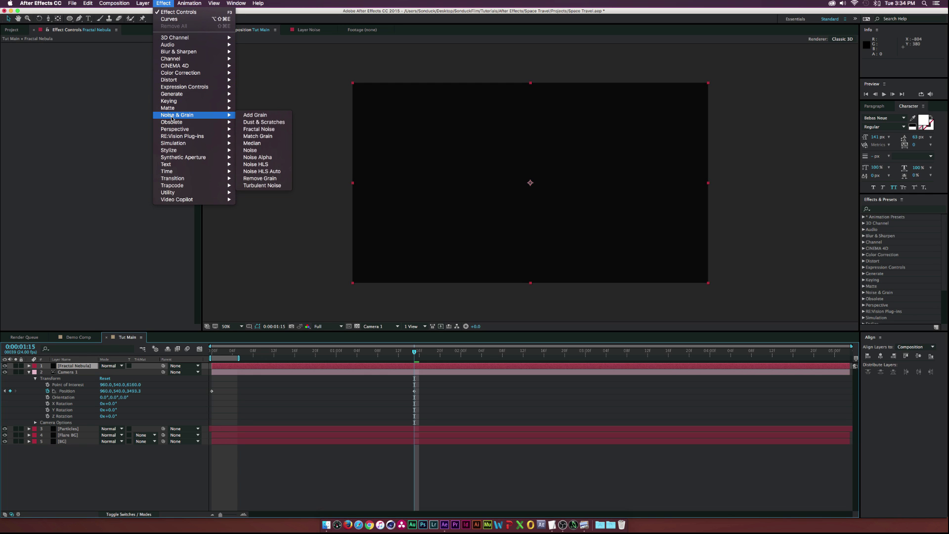
pyautogui.click(259, 129)
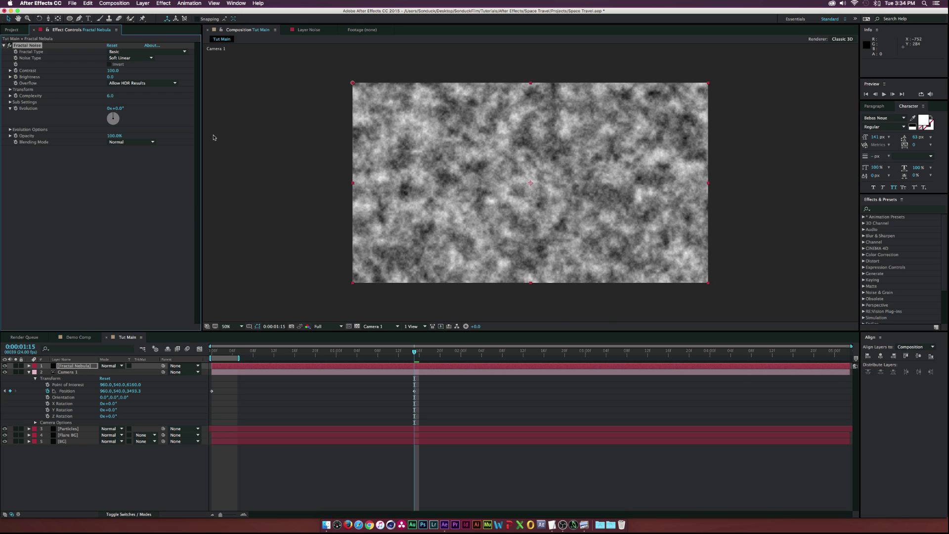
pyautogui.moveTo(110, 71)
pyautogui.mouseDown()
pyautogui.moveTo(156, 70)
pyautogui.moveTo(99, 76)
pyautogui.mouseUp()
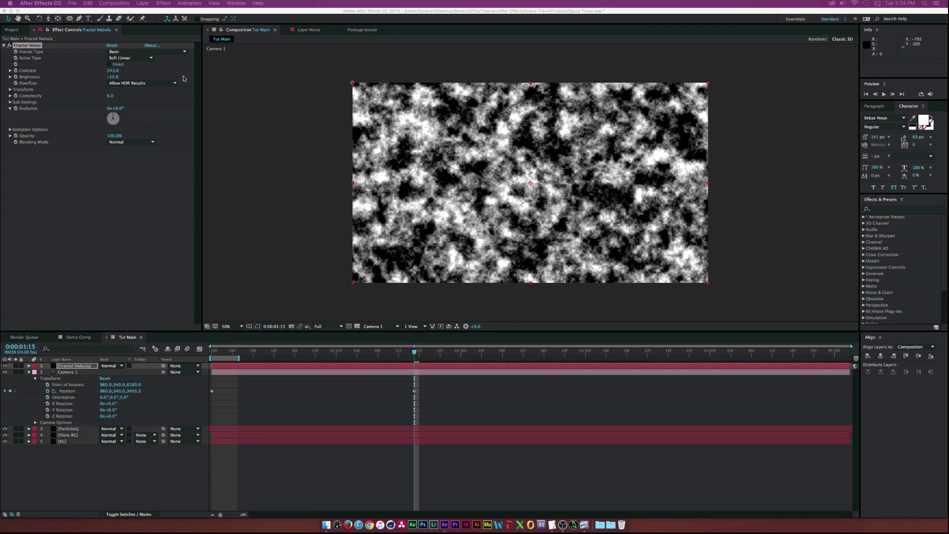
# Step: Set the Fractal Noise type to Dynamic Progressive and invert the noise
pyautogui.click(144, 58)
pyautogui.click(143, 58)
pyautogui.click(173, 55)
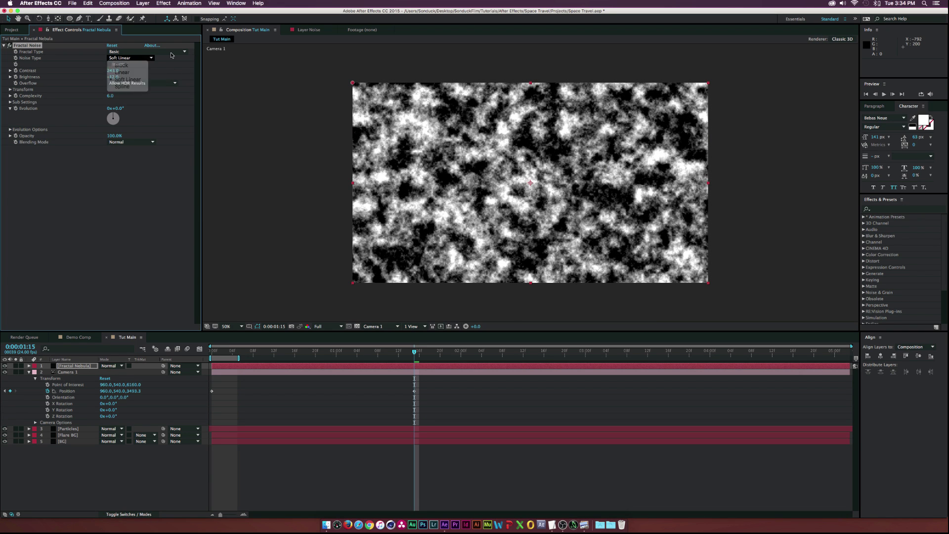
pyautogui.click(163, 52)
pyautogui.click(136, 103)
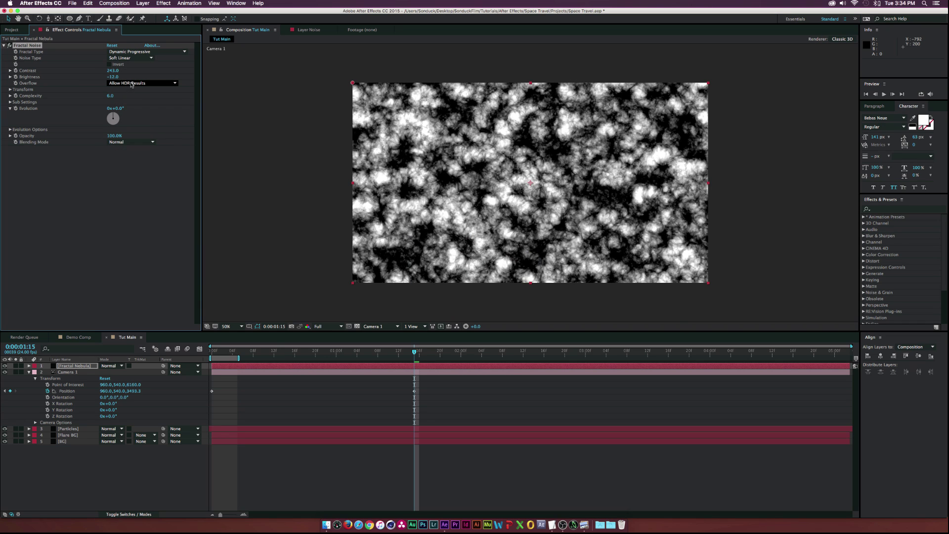
pyautogui.click(109, 64)
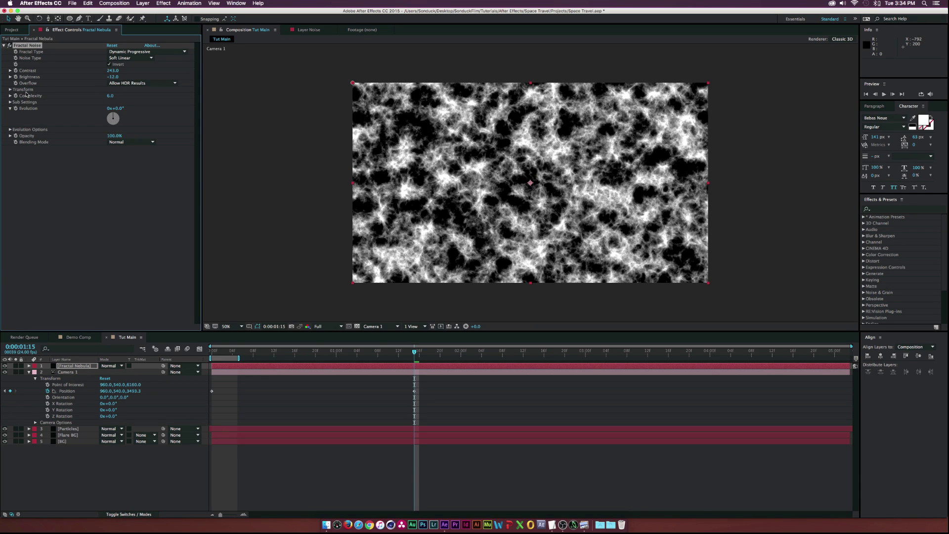
# Step: Set the Fractal Noise Scale to 900 and its Offset Turbulence to 1633, 540
pyautogui.click(10, 90)
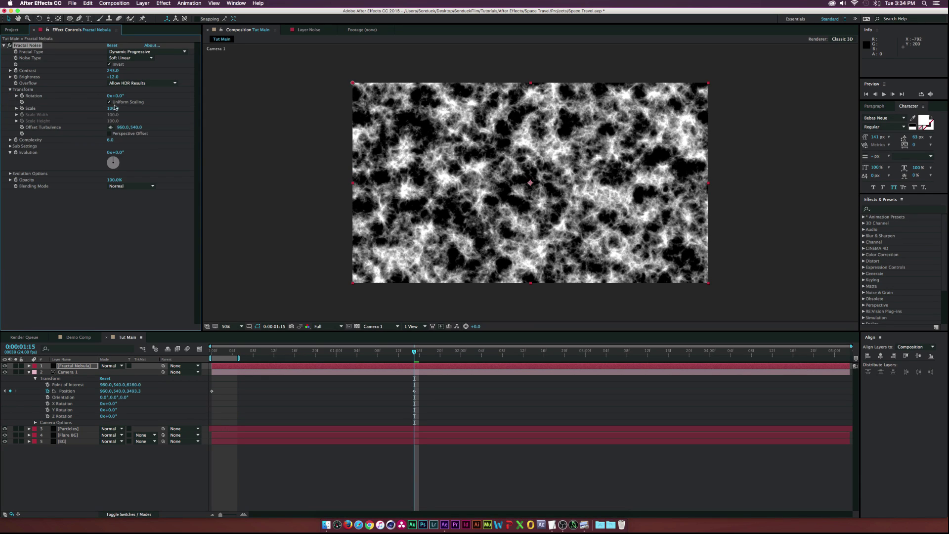
pyautogui.moveTo(112, 109); pyautogui.dragTo(190, 117)
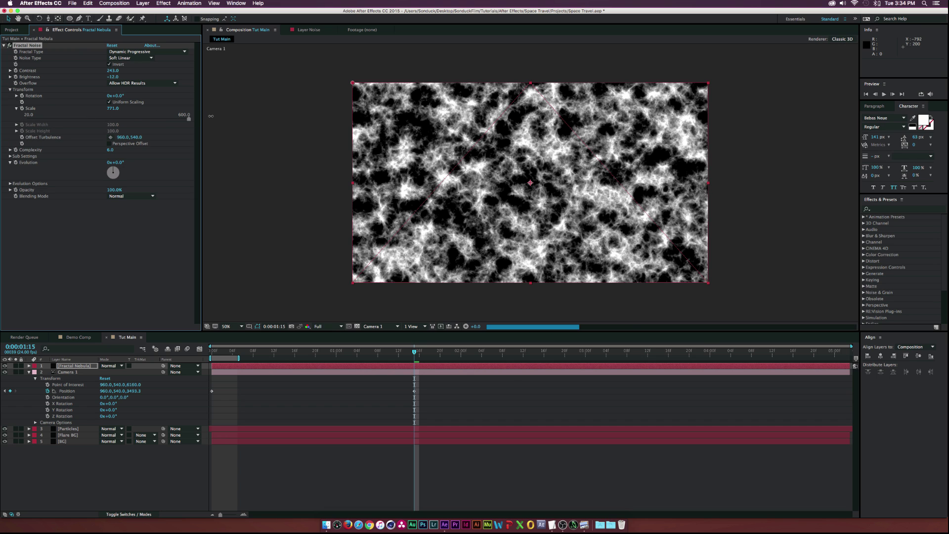
pyautogui.moveTo(124, 110); pyautogui.dragTo(113, 109)
pyautogui.click(114, 109)
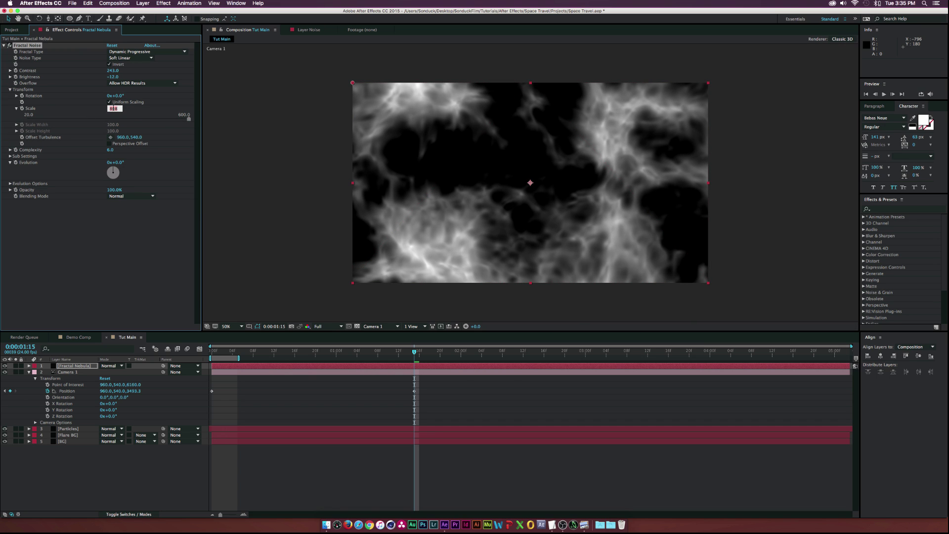
pyautogui.write('900')
pyautogui.click(123, 228)
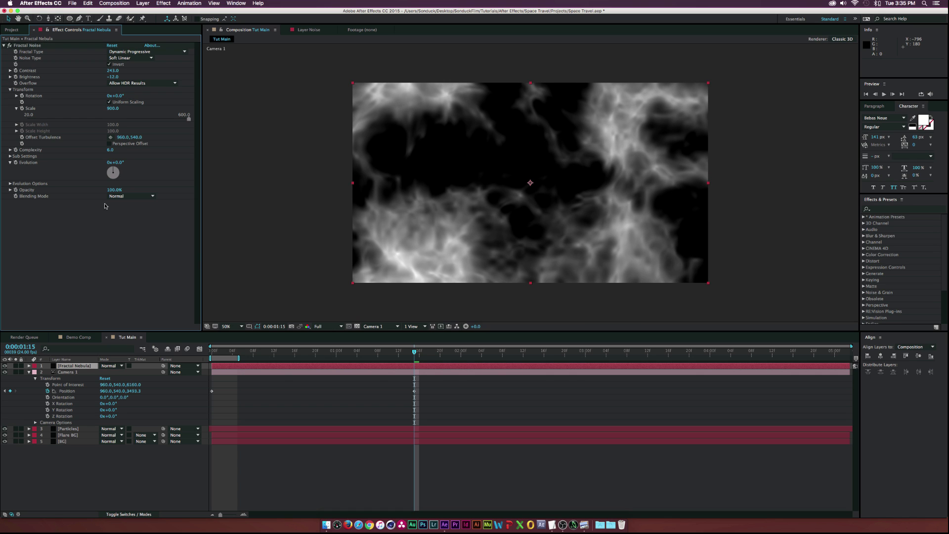
pyautogui.moveTo(118, 140); pyautogui.dragTo(205, 141)
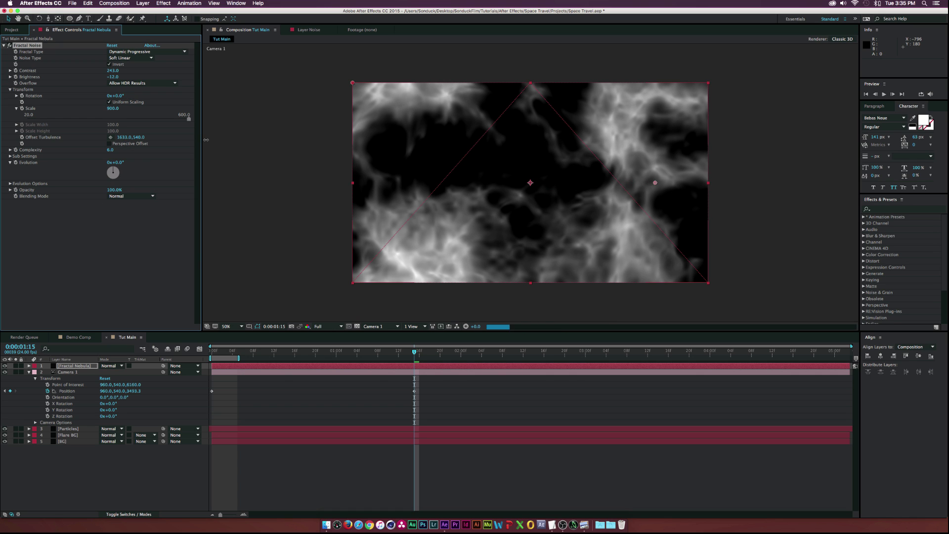
pyautogui.click(92, 268)
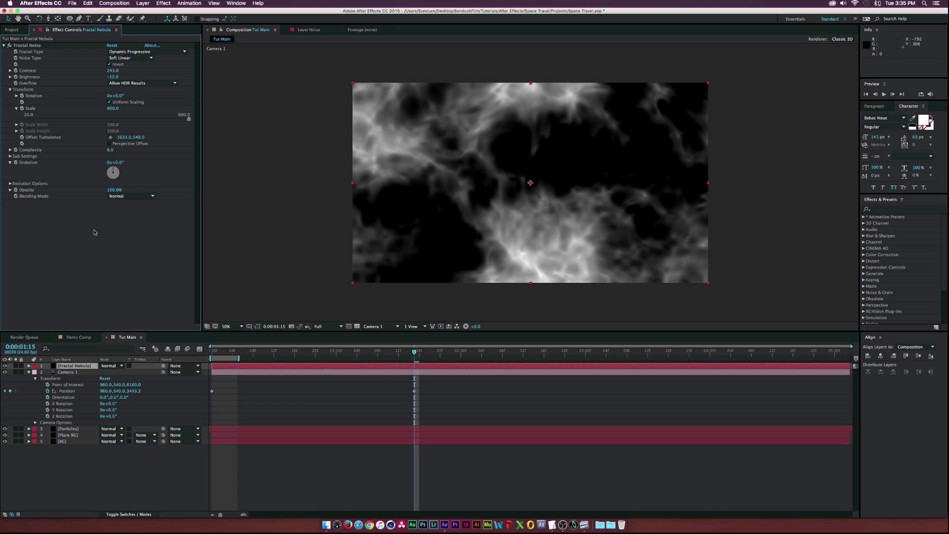
# Step: Set the Fractal Noise Complexity to 7.7, Evolution to 87°, Random Seed to 1218 and Blending Mode to Screen
pyautogui.moveTo(115, 149); pyautogui.dragTo(152, 162)
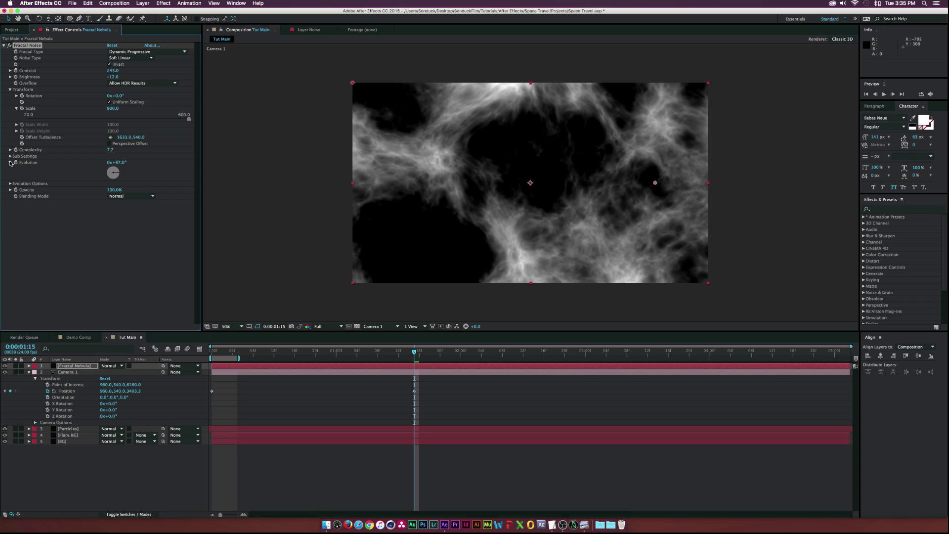
pyautogui.click(10, 184)
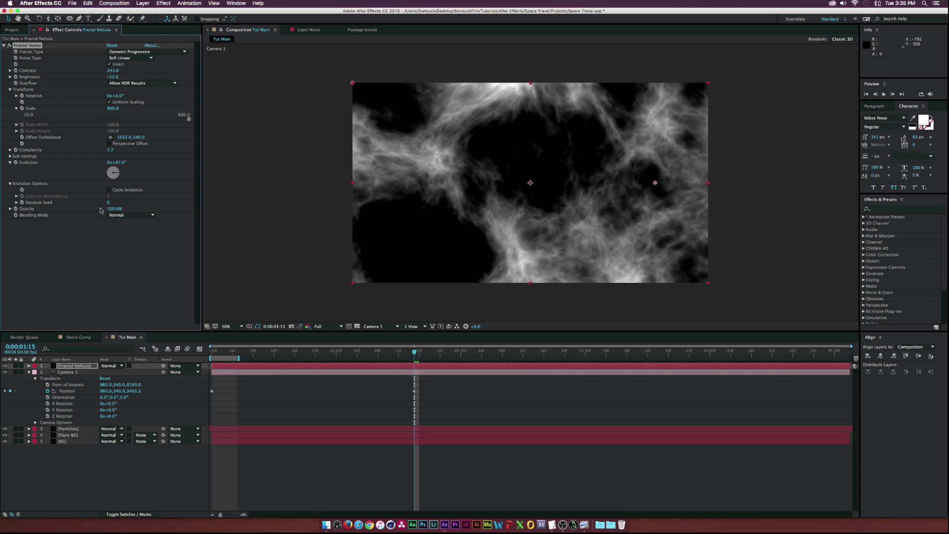
pyautogui.moveTo(111, 205); pyautogui.dragTo(237, 201)
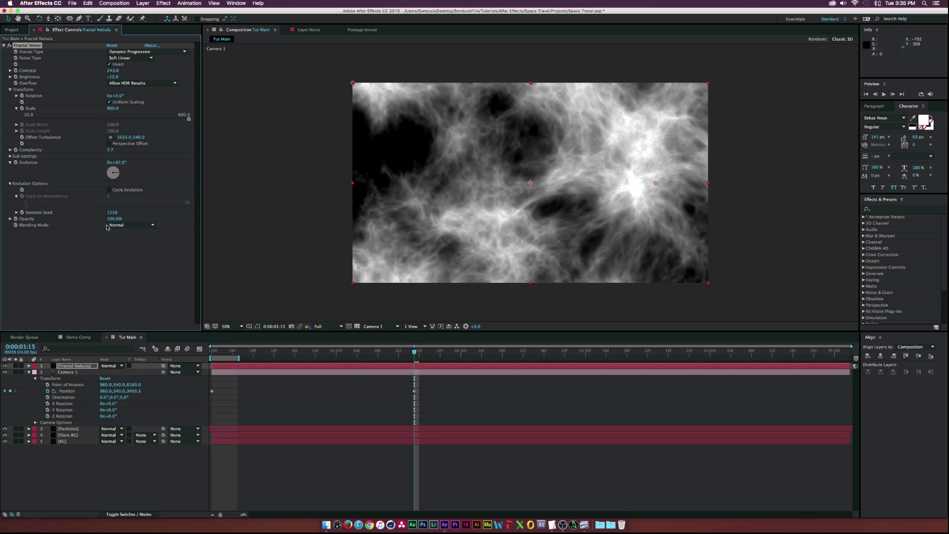
pyautogui.click(133, 226)
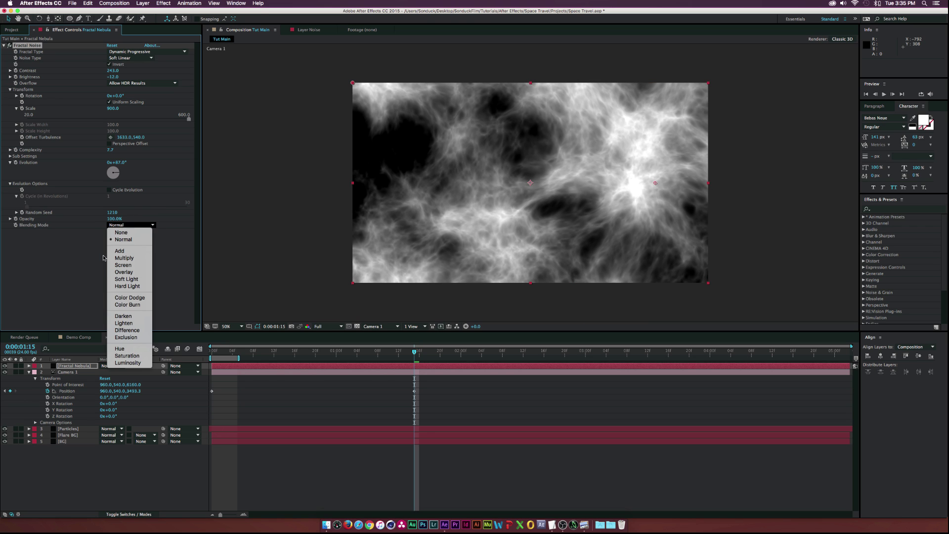
pyautogui.click(123, 265)
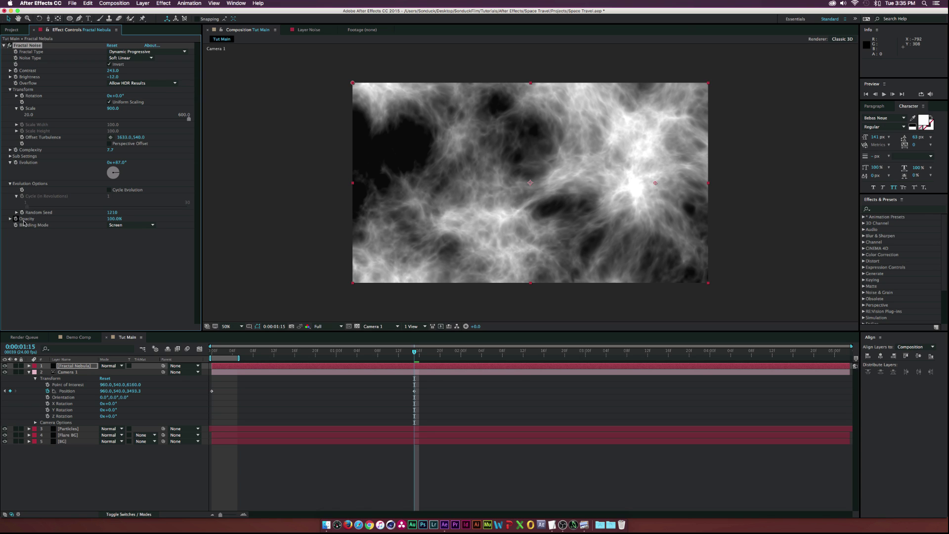
# Step: Make the Fractal Nebula layer 3D and set its Z position to 8550
pyautogui.click(74, 366)
pyautogui.click(121, 514)
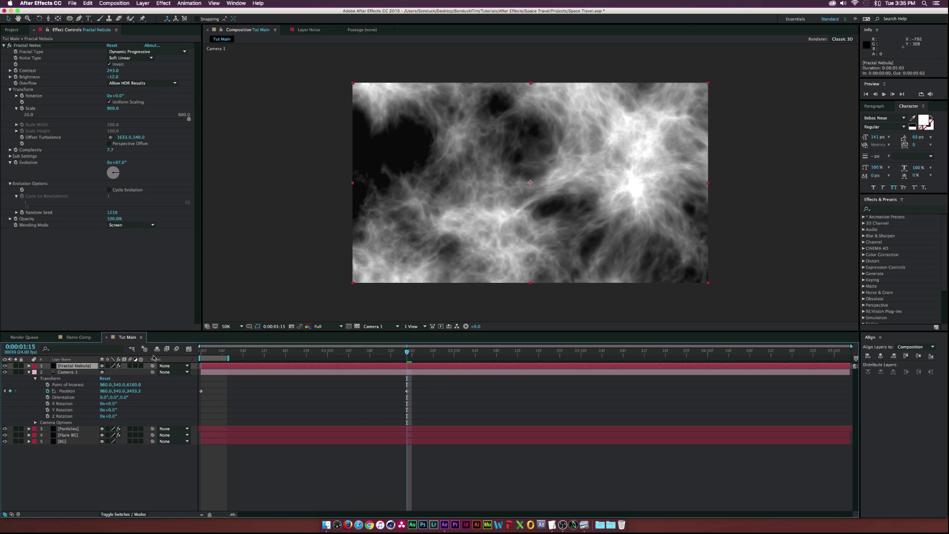
pyautogui.click(141, 366)
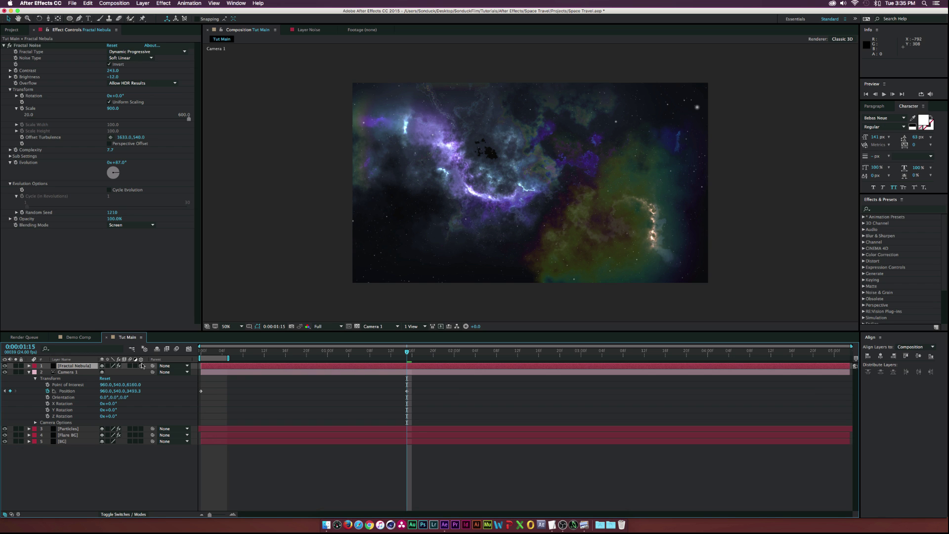
pyautogui.press('p')
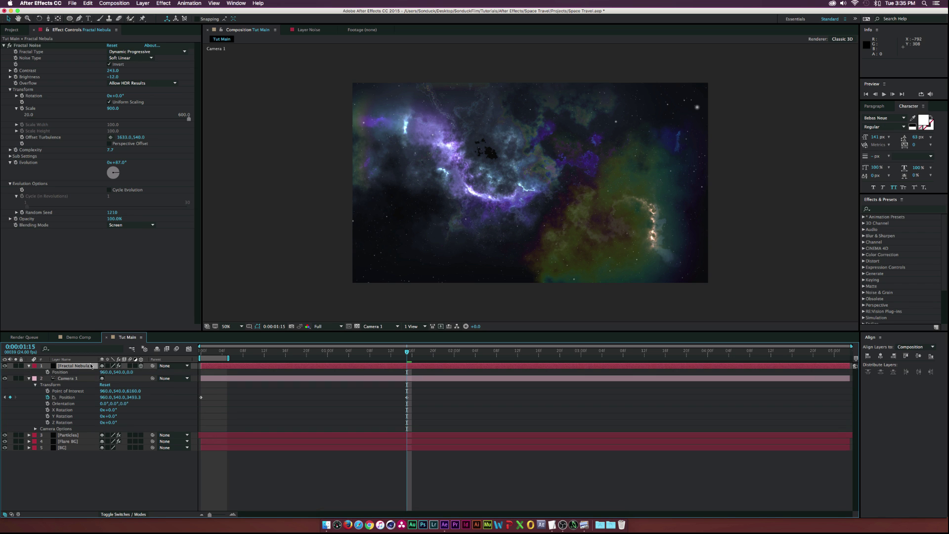
pyautogui.moveTo(128, 373); pyautogui.dragTo(124, 372)
pyautogui.moveTo(315, 380); pyautogui.dragTo(449, 375)
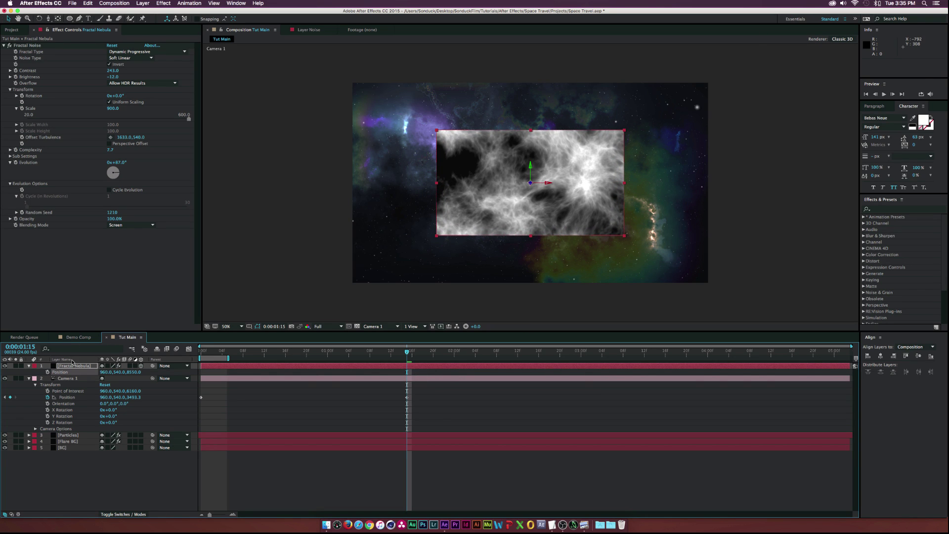
# Step: Draw a closed irregular Pen tool mask on Fractal Nebula, following the layer's outline just inside its edges
pyautogui.click(73, 366)
pyautogui.click(80, 19)
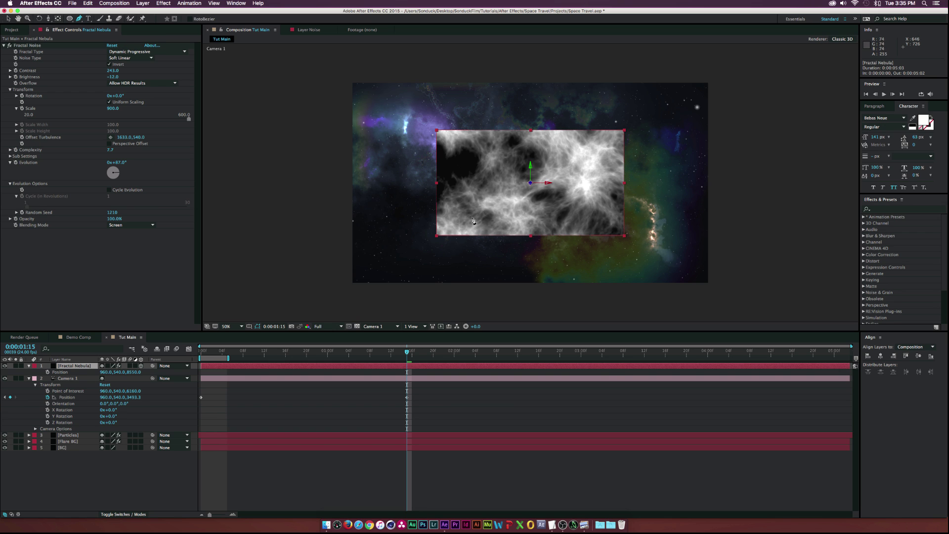
pyautogui.click(471, 217)
pyautogui.click(470, 142)
pyautogui.click(495, 143)
pyautogui.click(514, 150)
pyautogui.click(516, 156)
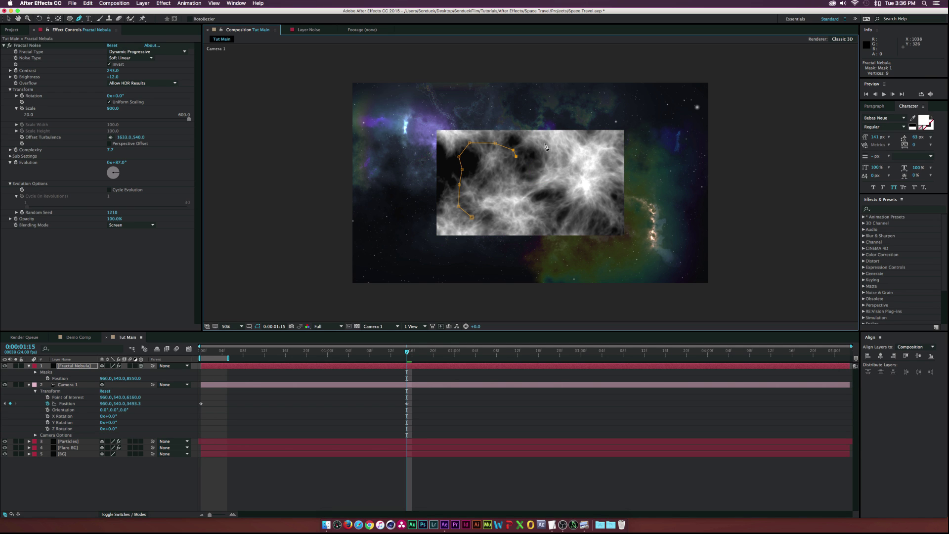
pyautogui.click(596, 151)
pyautogui.click(600, 175)
pyautogui.click(604, 190)
pyautogui.click(594, 198)
pyautogui.click(600, 212)
pyautogui.click(591, 219)
pyautogui.click(576, 219)
pyautogui.click(550, 213)
pyautogui.click(530, 222)
pyautogui.click(512, 216)
pyautogui.click(499, 219)
pyautogui.click(488, 222)
pyautogui.click(472, 218)
# Step: Feather the Fractal Nebula mask by about 267 pixels
pyautogui.click(70, 367)
pyautogui.press('f')
pyautogui.moveTo(111, 378); pyautogui.dragTo(137, 378)
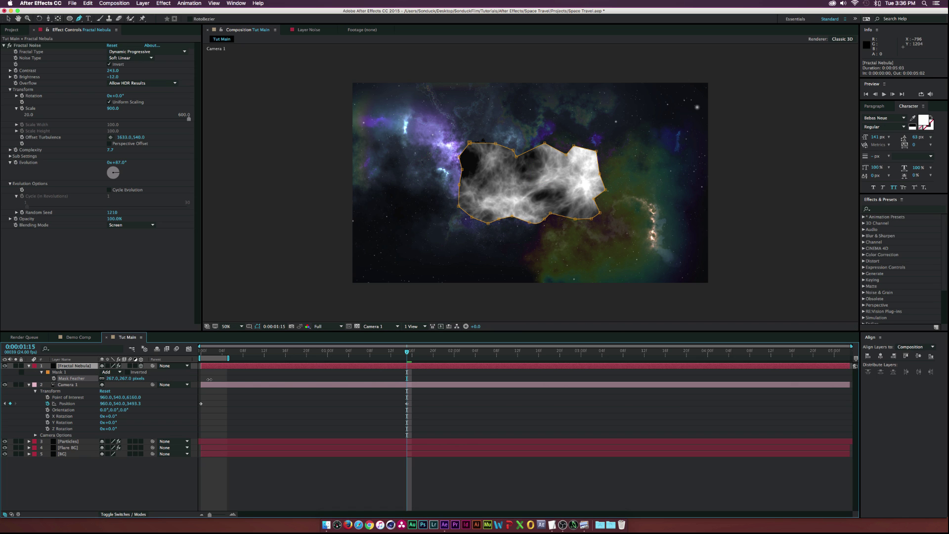
# Step: Set the Fractal Nebula layer's blending mode to Add
pyautogui.click(109, 515)
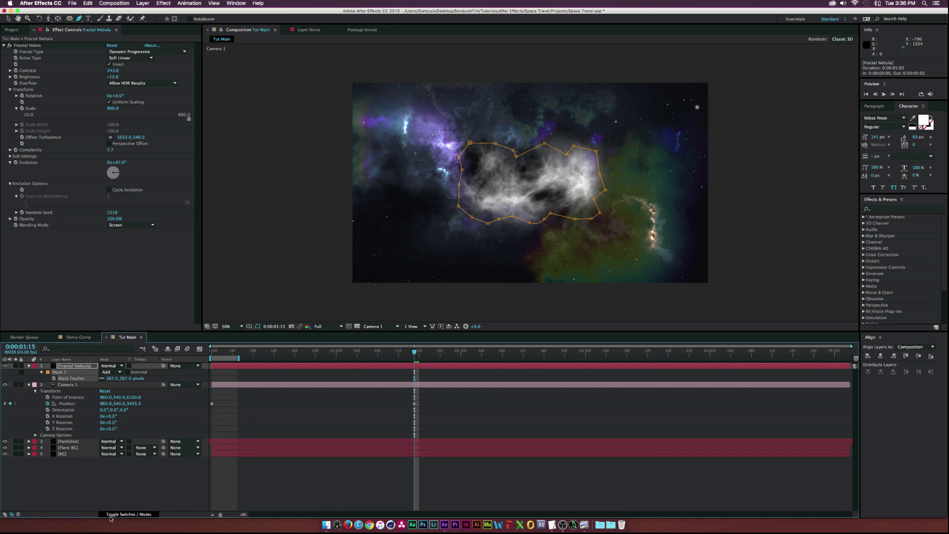
pyautogui.click(92, 366)
pyautogui.click(109, 366)
pyautogui.click(116, 293)
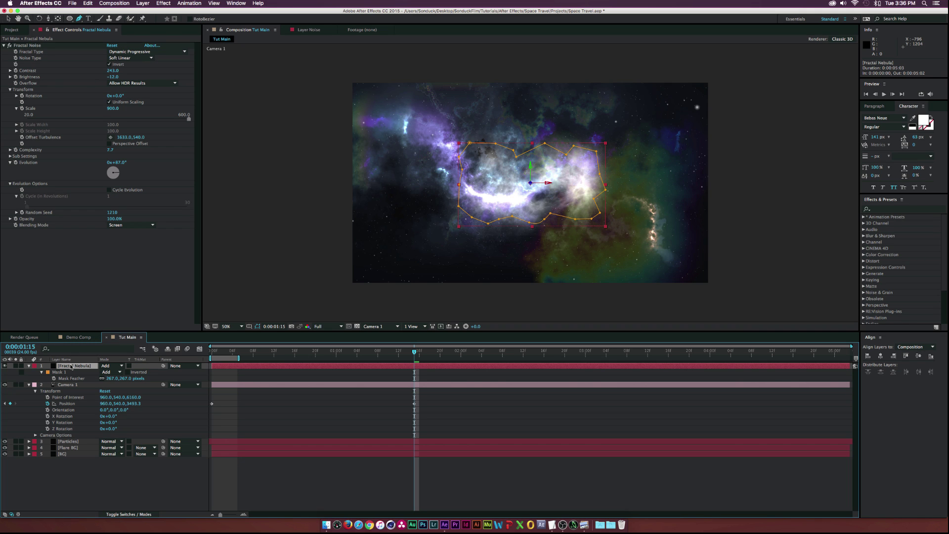
pyautogui.click(83, 478)
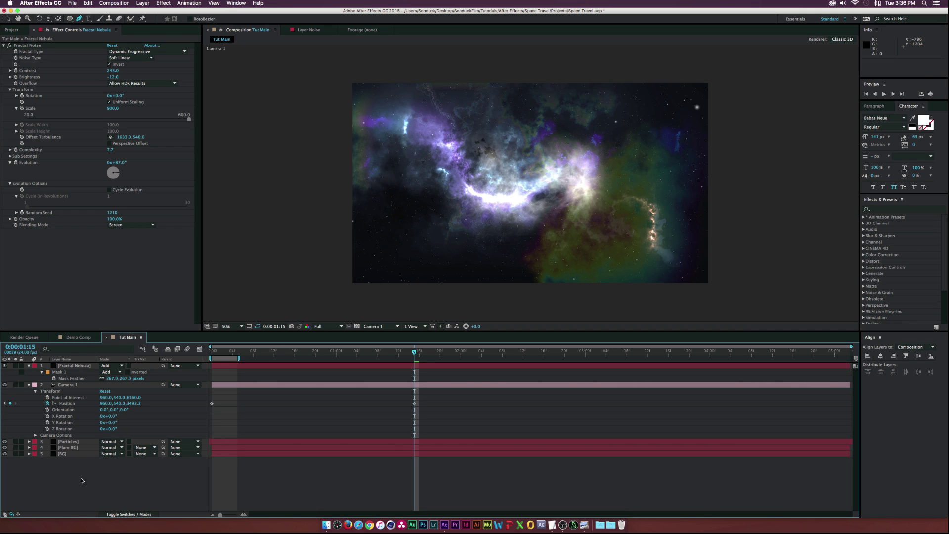
# Step: Apply a Curves effect to Fractal Nebula and pull down the RGB curve's midtones and white end
pyautogui.click(75, 366)
pyautogui.click(165, 3)
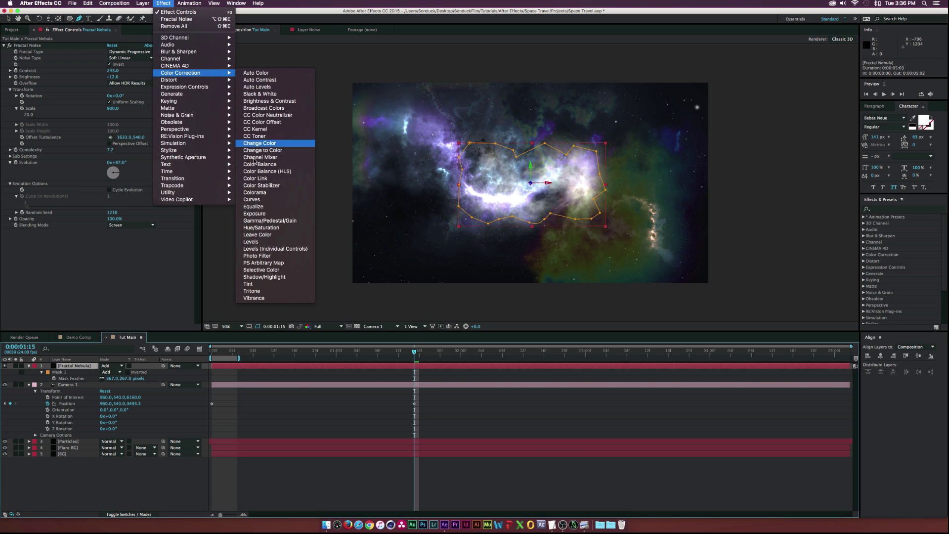
pyautogui.moveTo(218, 73)
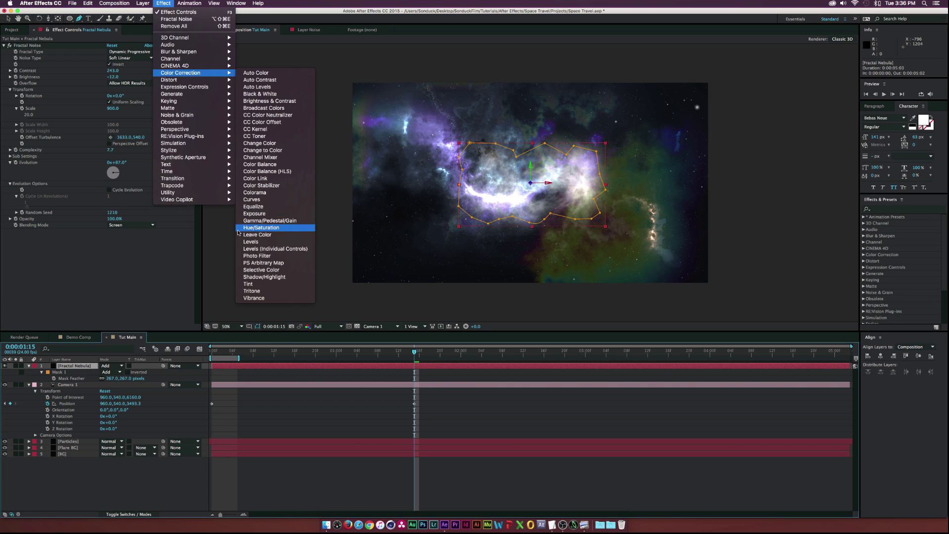
pyautogui.click(252, 199)
pyautogui.moveTo(64, 258); pyautogui.dragTo(71, 265)
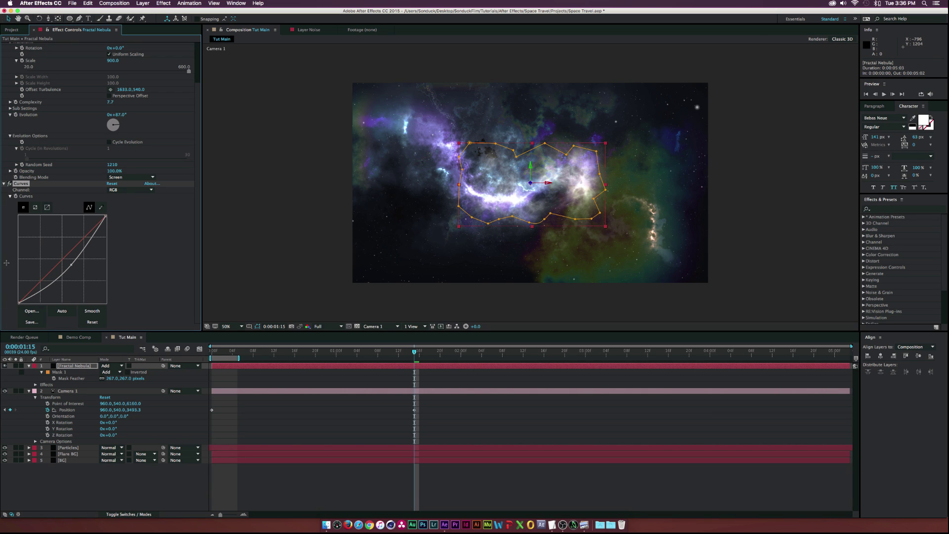
pyautogui.click(127, 191)
pyautogui.click(127, 191)
pyautogui.click(127, 191)
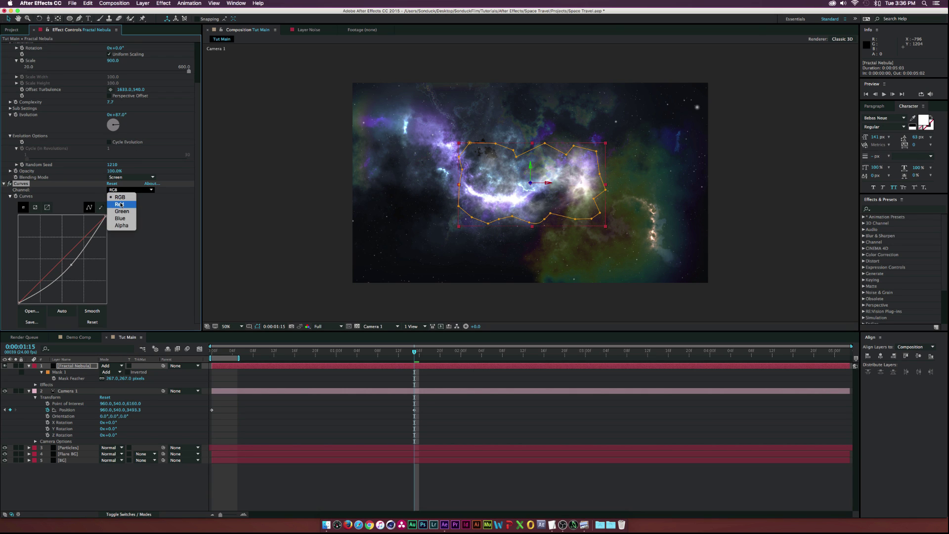
pyautogui.click(106, 216)
pyautogui.moveTo(107, 216); pyautogui.dragTo(108, 231)
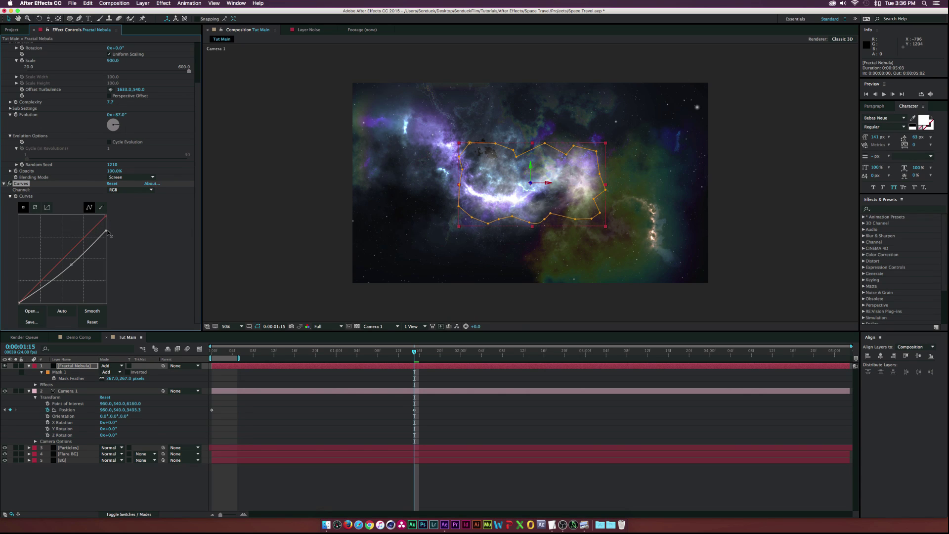
pyautogui.moveTo(73, 268); pyautogui.dragTo(75, 270)
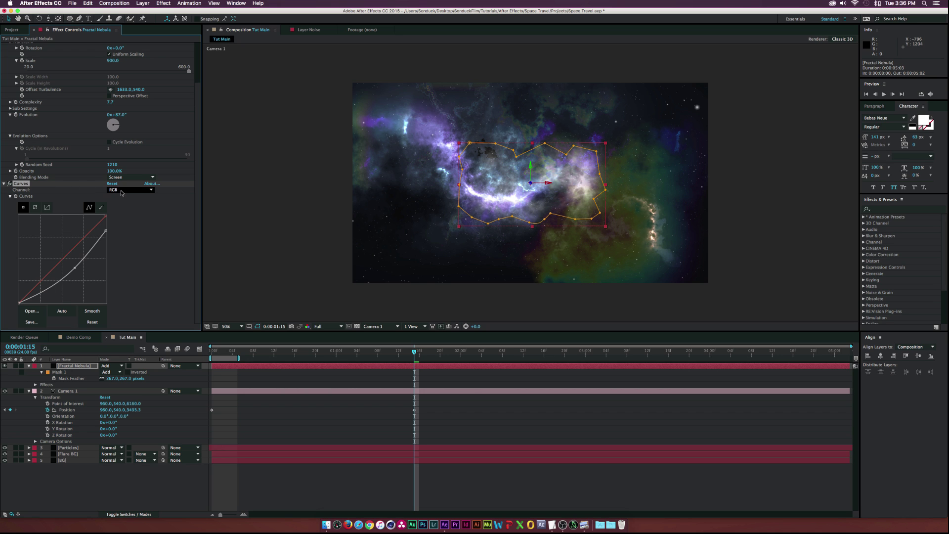
# Step: Lower the Red curve's midpoint very slightly and bend the Green curve down in the darker tones, anchoring its highlights
pyautogui.click(121, 190)
pyautogui.click(118, 205)
pyautogui.moveTo(63, 255); pyautogui.dragTo(62, 257)
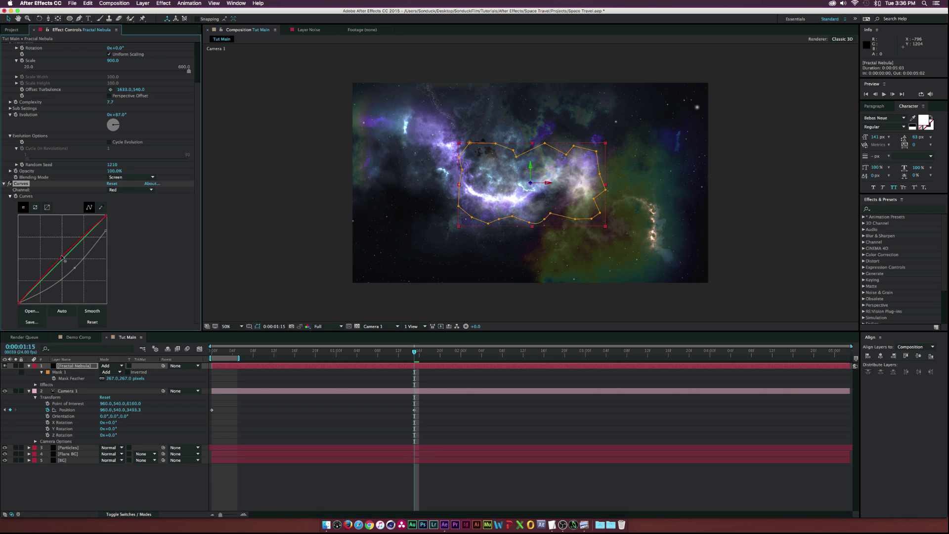
pyautogui.click(123, 192)
pyautogui.click(122, 211)
pyautogui.moveTo(52, 270); pyautogui.dragTo(73, 255)
pyautogui.click(89, 232)
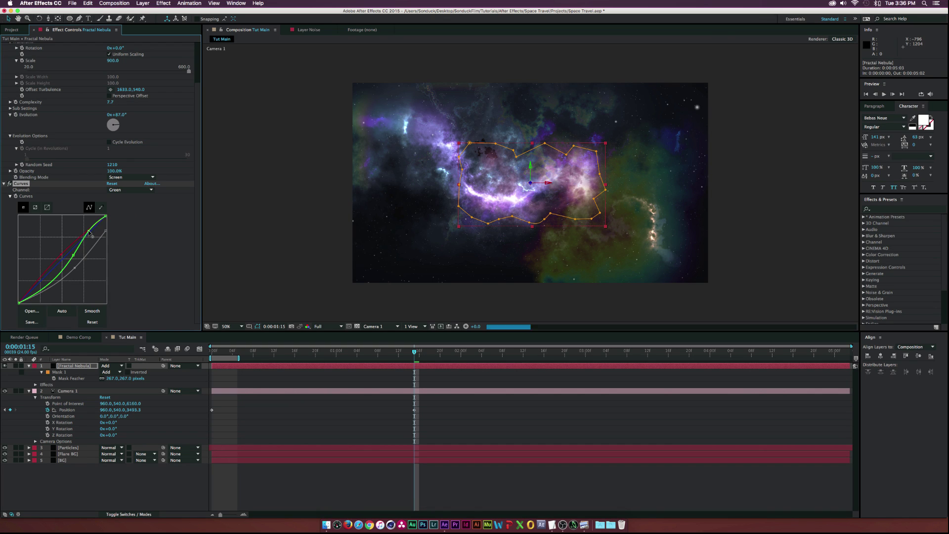
pyautogui.moveTo(73, 255); pyautogui.dragTo(56, 274)
# Step: Raise the Blue channel's midtones with the Curves effect's Auto adjustment
pyautogui.click(130, 190)
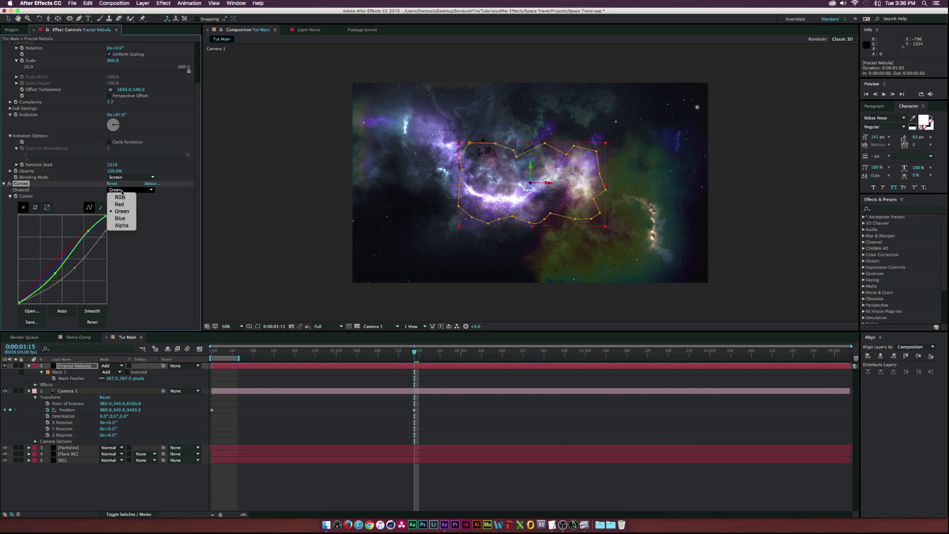
pyautogui.click(116, 223)
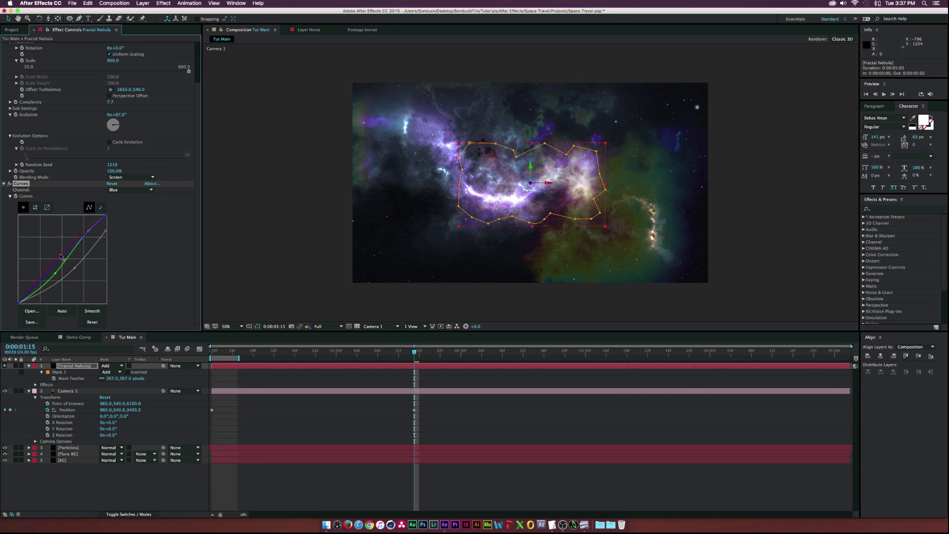
pyautogui.click(62, 311)
# Step: Bring the Fractal Nebula layer closer to the camera by reducing its Z position to about 7590
pyautogui.click(89, 366)
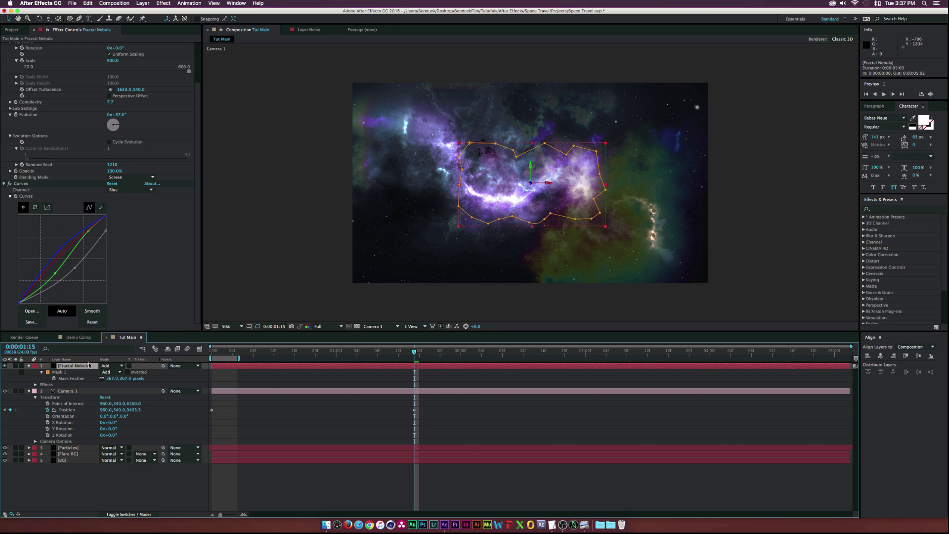
pyautogui.press('p')
pyautogui.moveTo(117, 371); pyautogui.dragTo(18, 361)
pyautogui.click(132, 468)
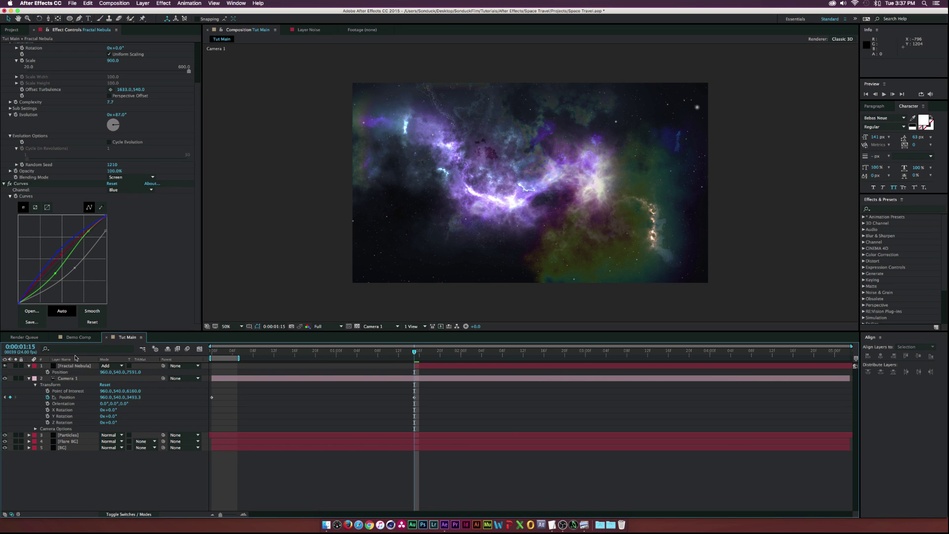
# Step: Set the Fractal Nebula mask feather to 128 pixels
pyautogui.click(64, 367)
pyautogui.press('f')
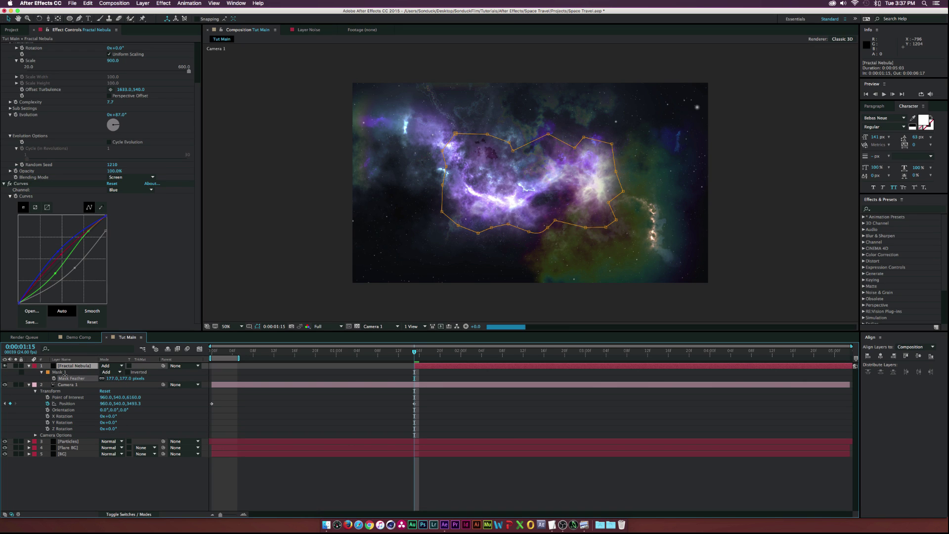
pyautogui.moveTo(114, 378); pyautogui.dragTo(99, 378)
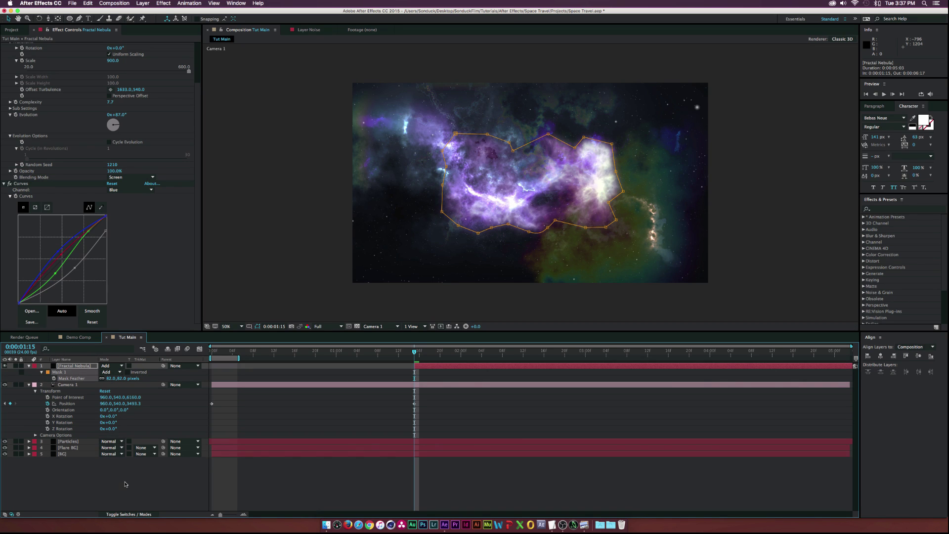
pyautogui.click(128, 466)
pyautogui.moveTo(115, 378); pyautogui.dragTo(129, 378)
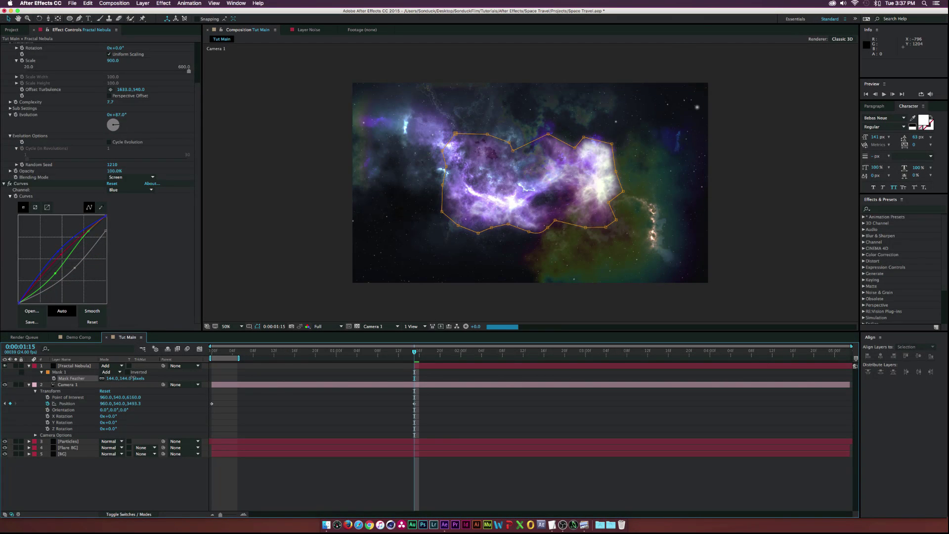
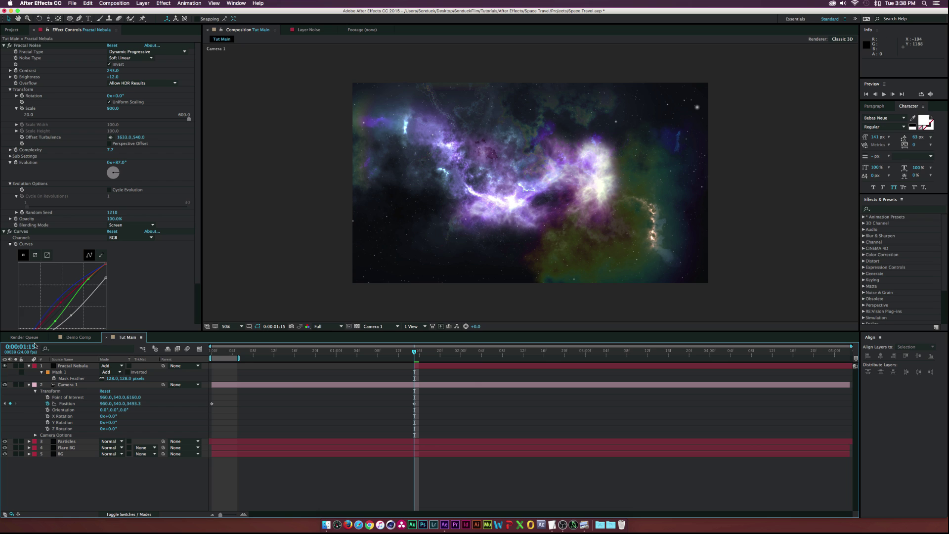
# Step: Collapse the expanded layer properties and create a 1920 x 1080 solid named Star 1
pyautogui.click(29, 384)
pyautogui.click(29, 366)
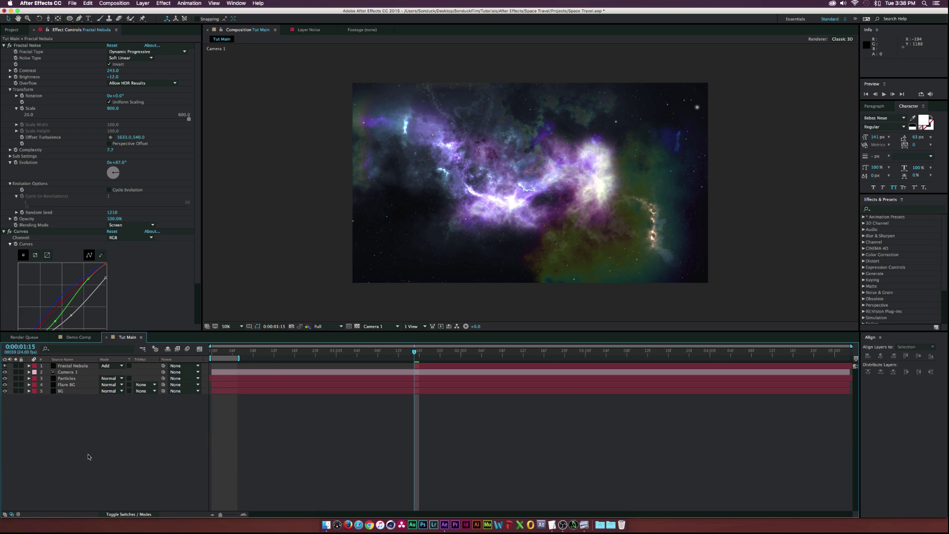
pyautogui.press('super+y')
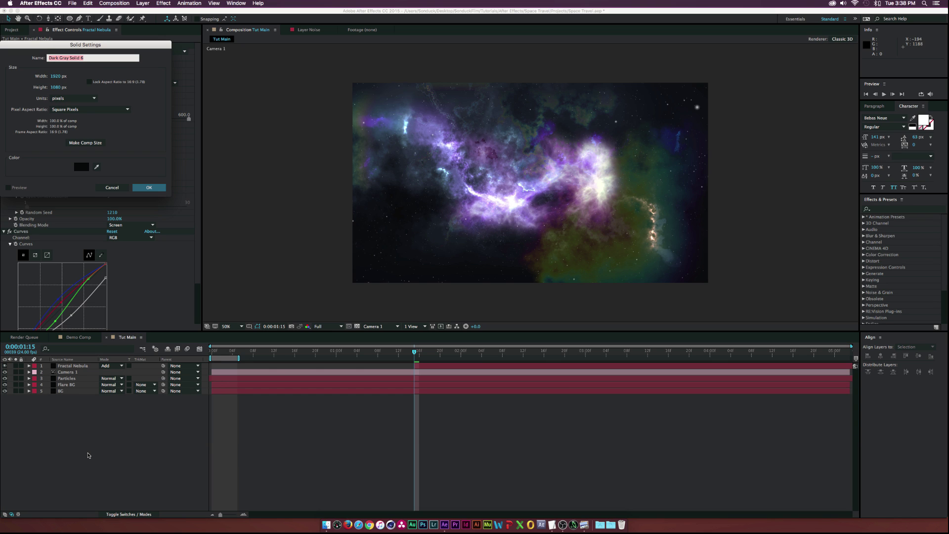
pyautogui.write('Flare 1')
pyautogui.press('super+a')
pyautogui.write('Star')
pyautogui.press('Return')
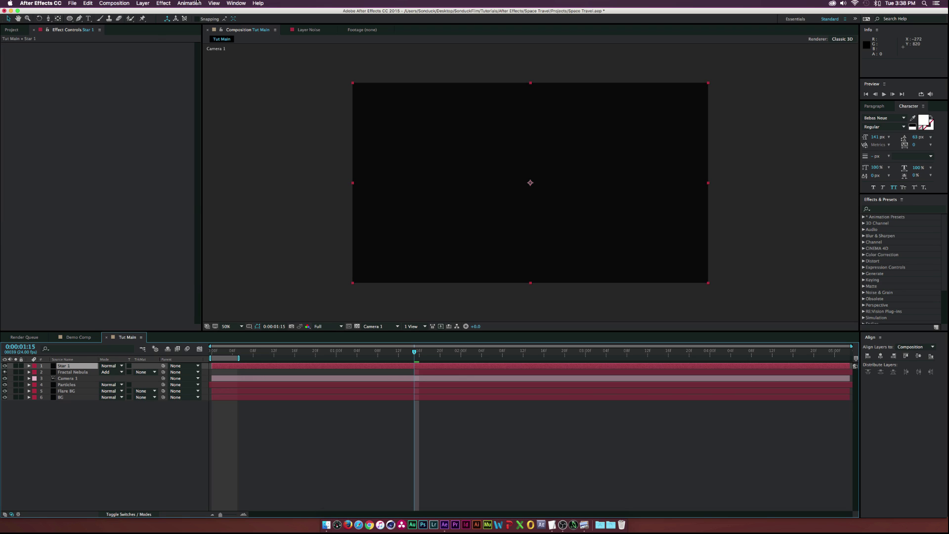
# Step: Apply Optical Flares to Star 1 and replace the default flare with a single Glow lens object
pyautogui.click(163, 3)
pyautogui.moveTo(218, 200)
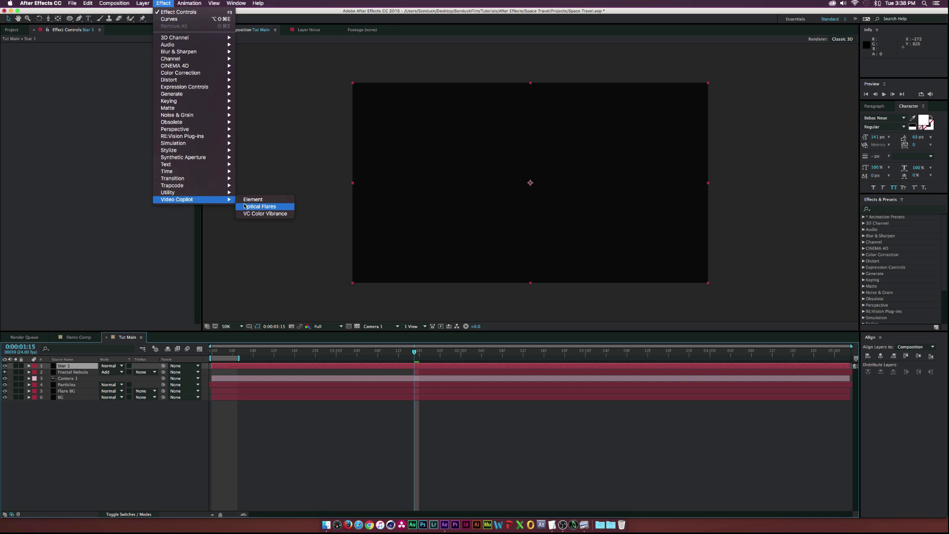
pyautogui.click(245, 206)
pyautogui.click(124, 46)
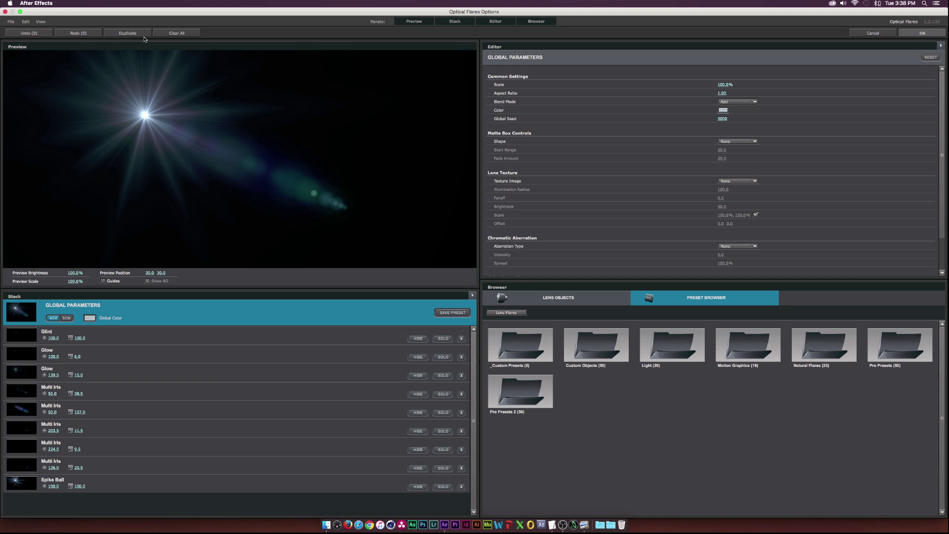
pyautogui.click(176, 33)
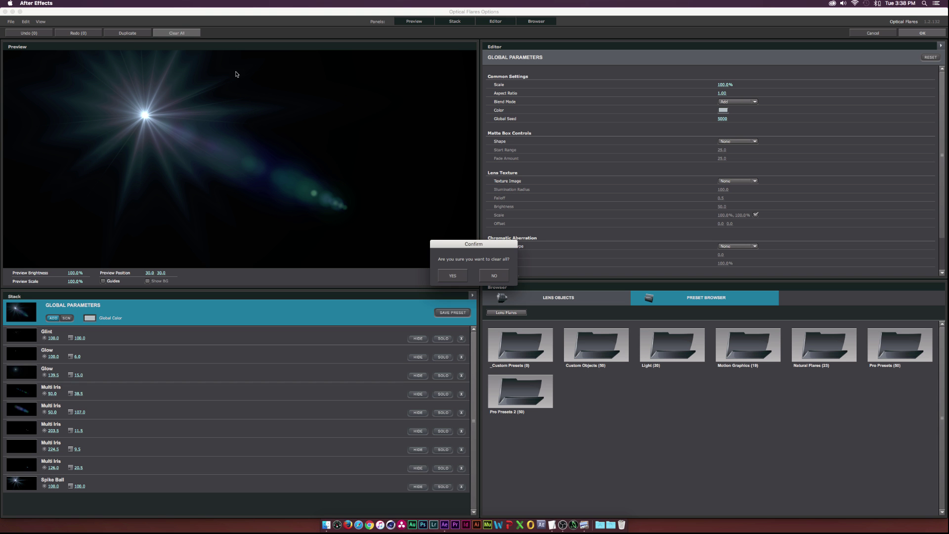
pyautogui.click(452, 275)
pyautogui.click(532, 292)
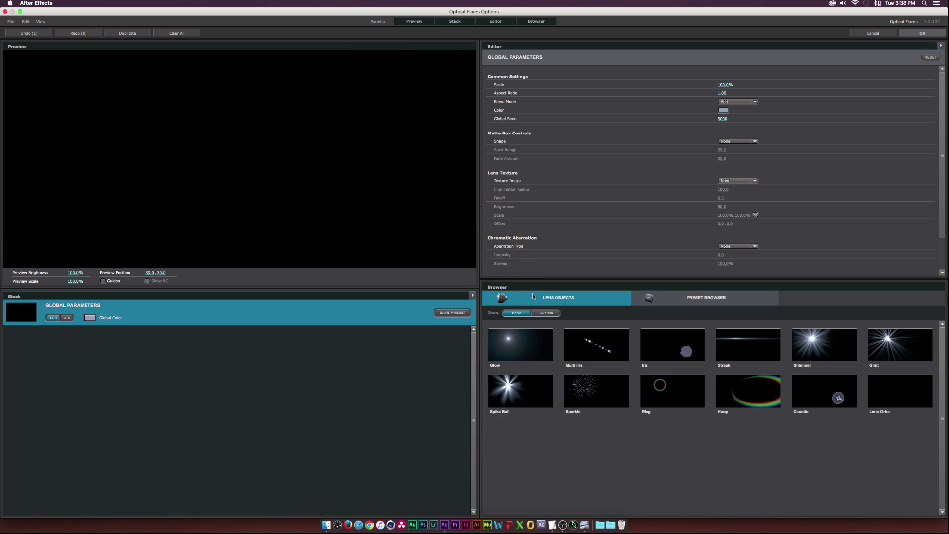
pyautogui.click(509, 358)
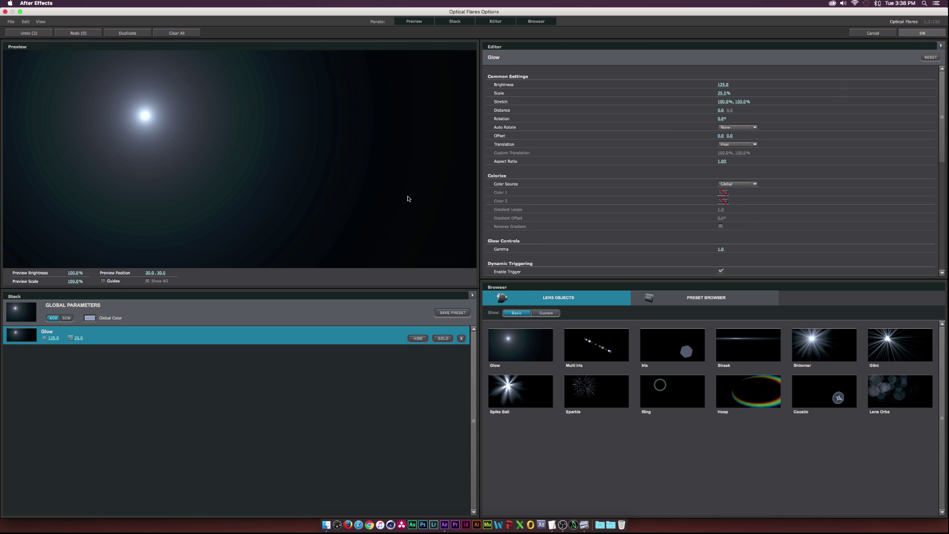
pyautogui.click(909, 36)
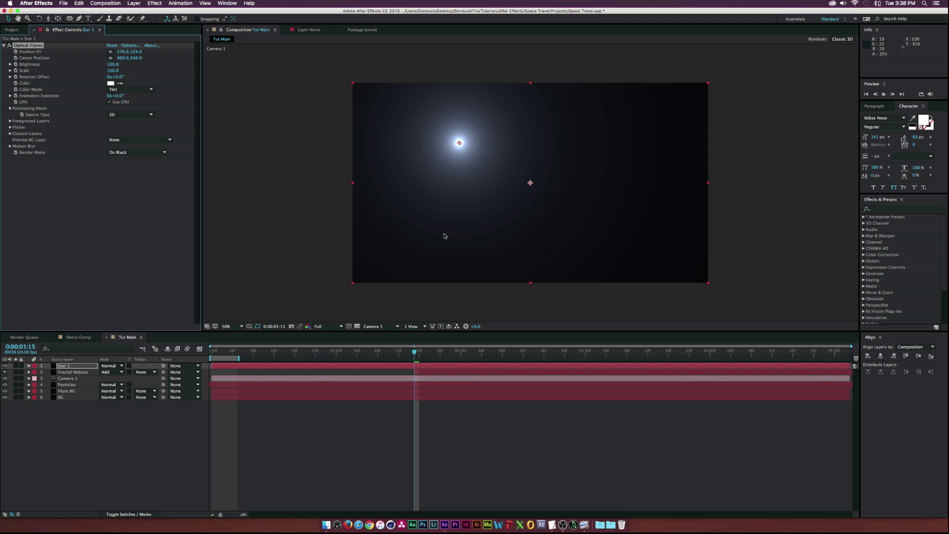
# Step: Set the Star 1 layer's blending mode to Add after comparing it with Screen
pyautogui.click(104, 370)
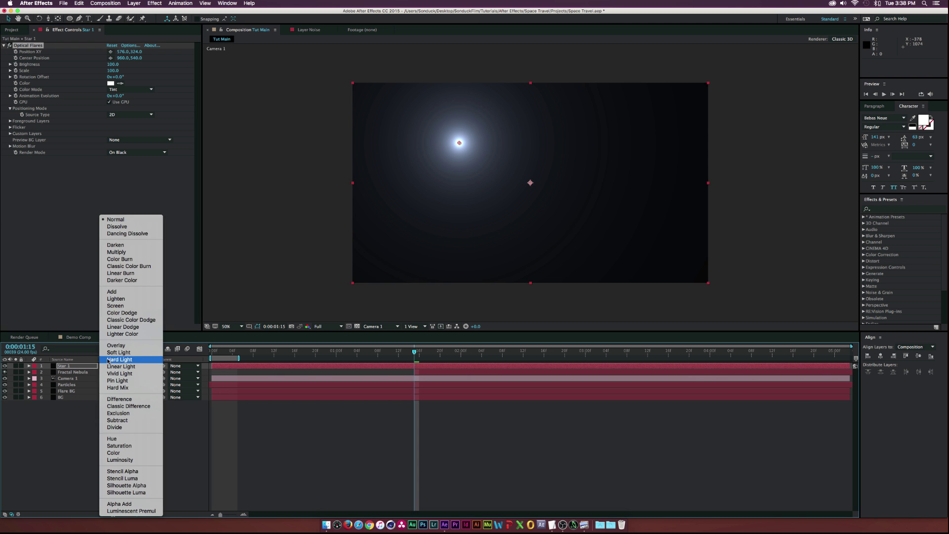
pyautogui.click(114, 298)
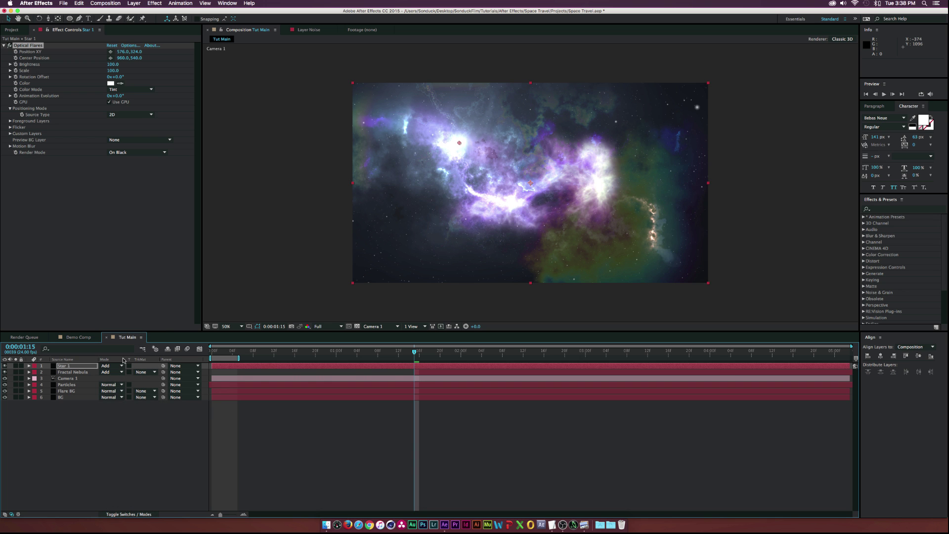
pyautogui.click(106, 366)
pyautogui.click(109, 306)
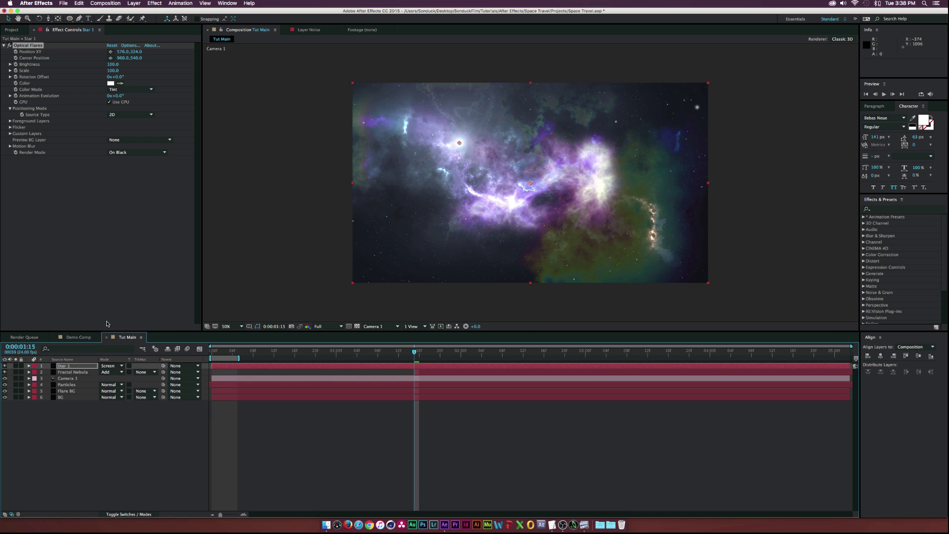
pyautogui.click(106, 366)
pyautogui.click(112, 292)
# Step: Move the Star 1 flare to about 336, 752 below the nebula's left side and set its Brightness to 50
pyautogui.moveTo(457, 142); pyautogui.dragTo(415, 228)
pyautogui.click(112, 64)
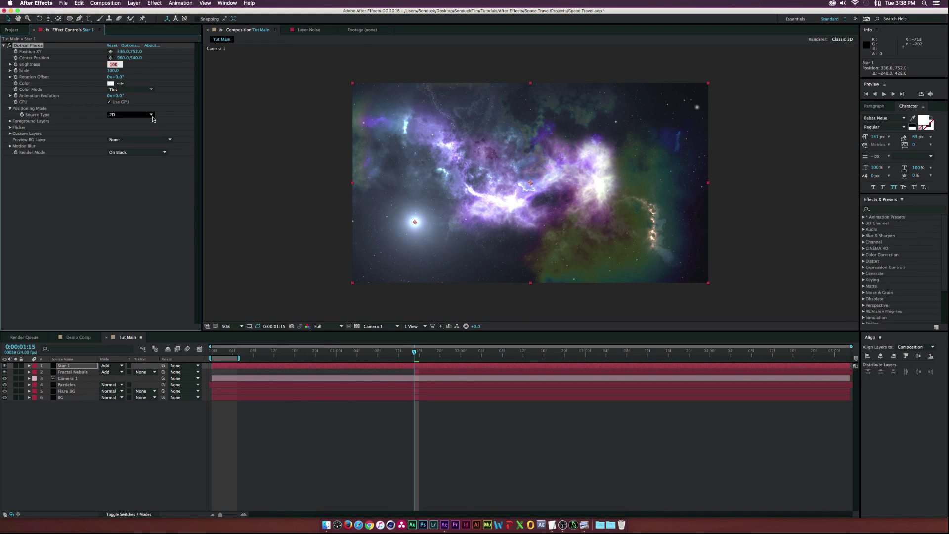
pyautogui.write('50')
pyautogui.press('Return')
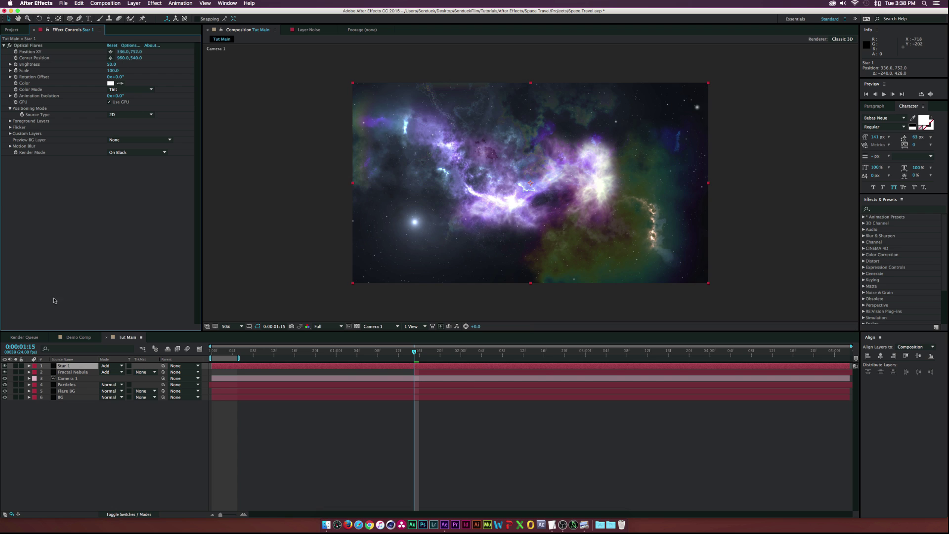
# Step: Change the Star 1 flare's Optical Flares color to a saturated dark red
pyautogui.click(110, 83)
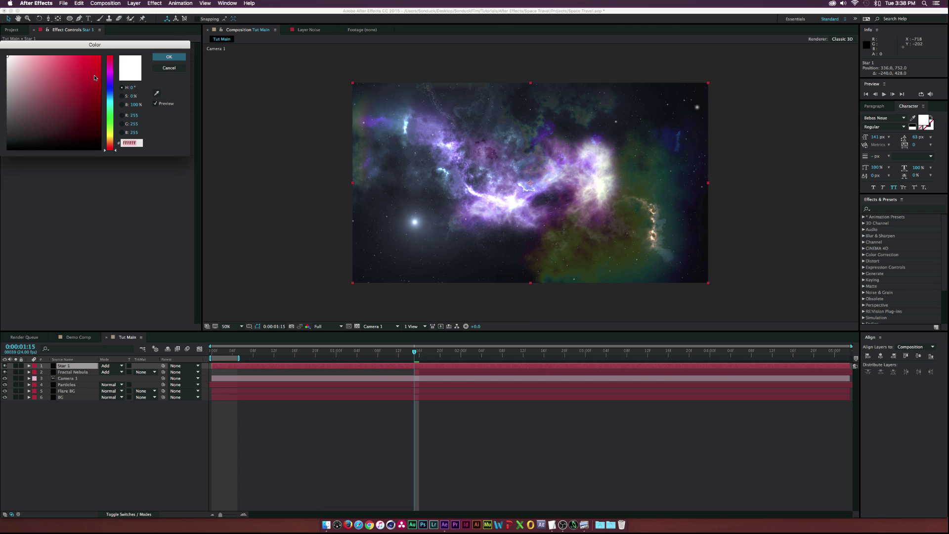
pyautogui.click(97, 86)
pyautogui.moveTo(110, 149); pyautogui.dragTo(112, 47)
pyautogui.click(169, 56)
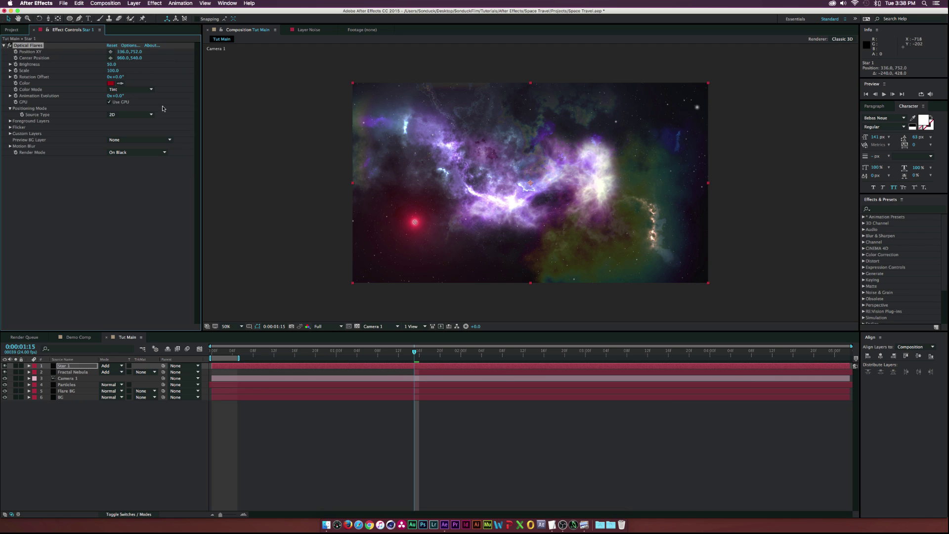
# Step: Switch the Star 1 flare's source type to 3D and set its Position Z to about 6100
pyautogui.click(23, 117)
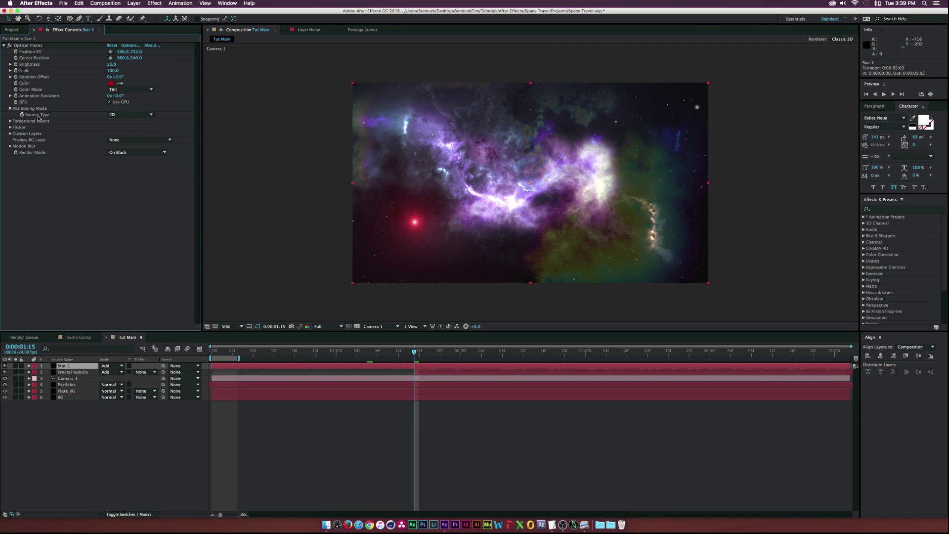
pyautogui.click(131, 114)
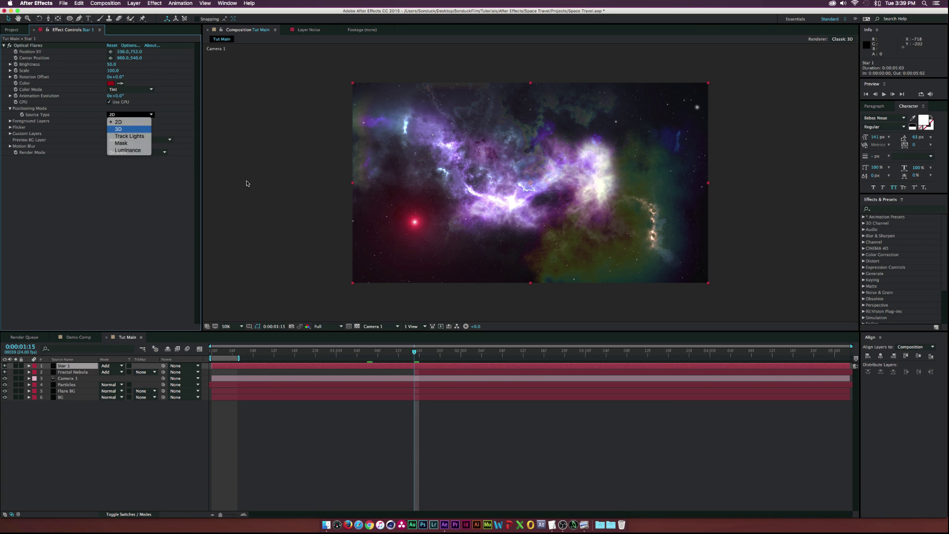
pyautogui.click(129, 129)
pyautogui.press('u')
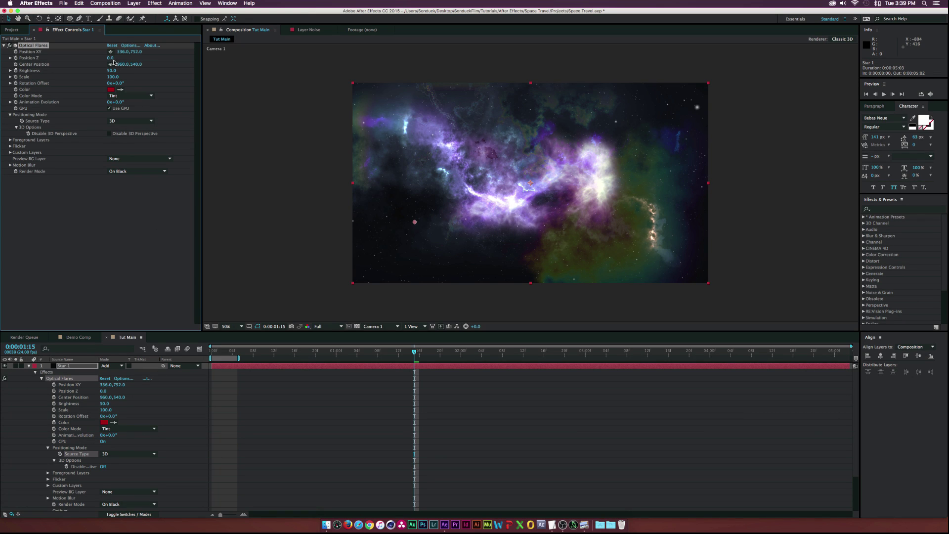
pyautogui.moveTo(112, 58); pyautogui.dragTo(135, 60)
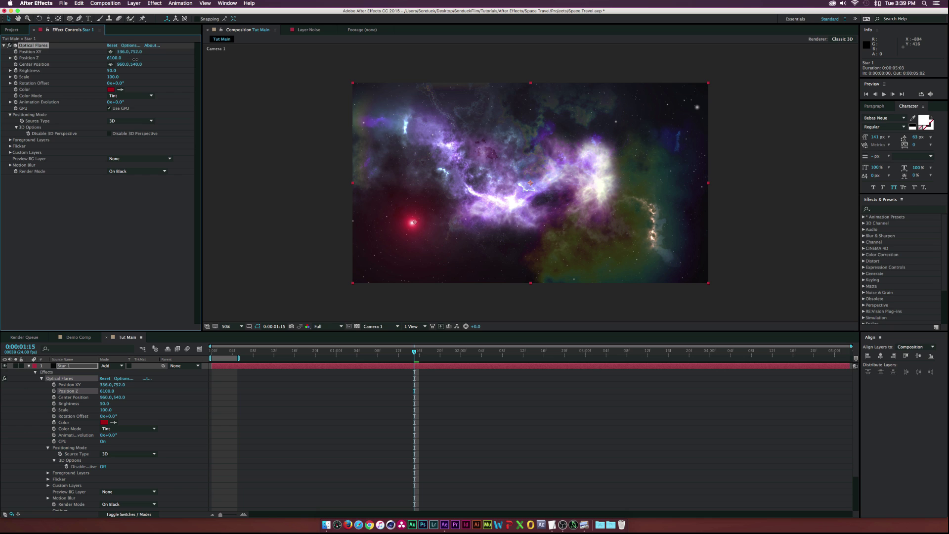
# Step: Review the red star's motion around 0:00:01:12 and shift its Position XY to about 91, 752
pyautogui.moveTo(357, 352); pyautogui.dragTo(400, 353)
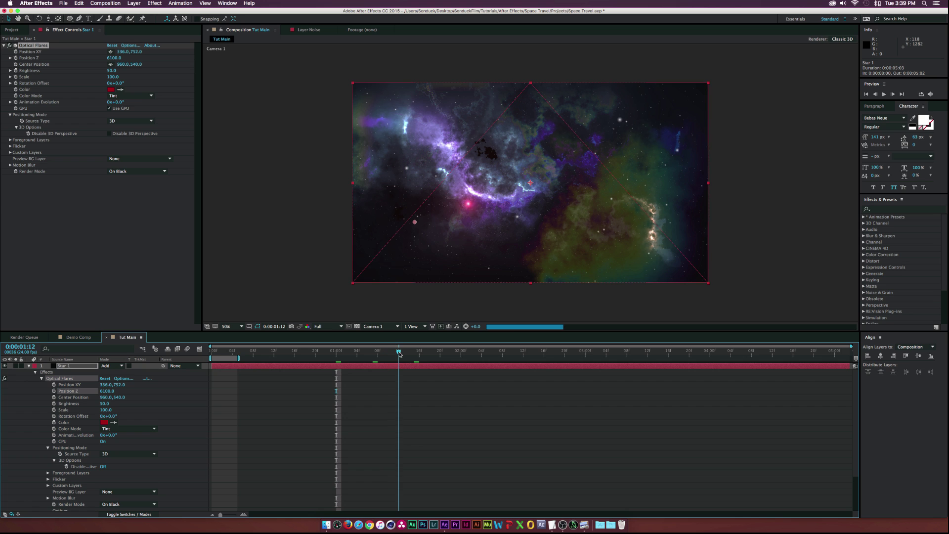
pyautogui.click(28, 366)
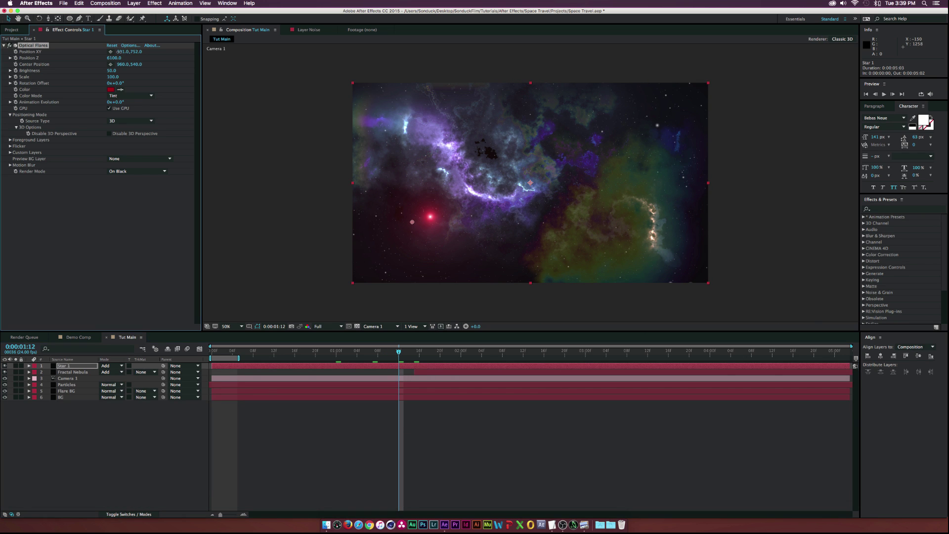
pyautogui.moveTo(123, 51); pyautogui.dragTo(112, 54)
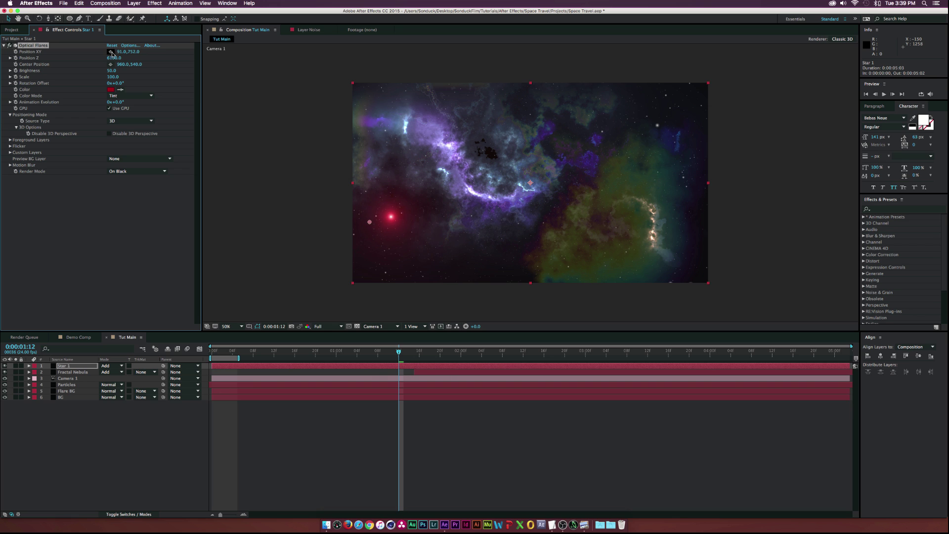
# Step: Duplicate the Star 1 layer and change the copy's flare color to yellow with a hue of 54°
pyautogui.click(67, 366)
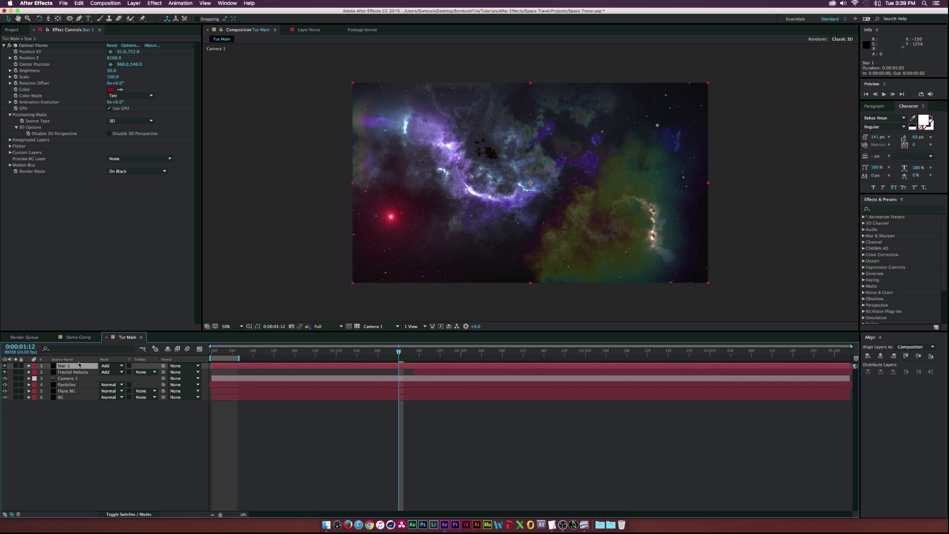
pyautogui.hotkey('ctrl', 'd')
pyautogui.click(110, 89)
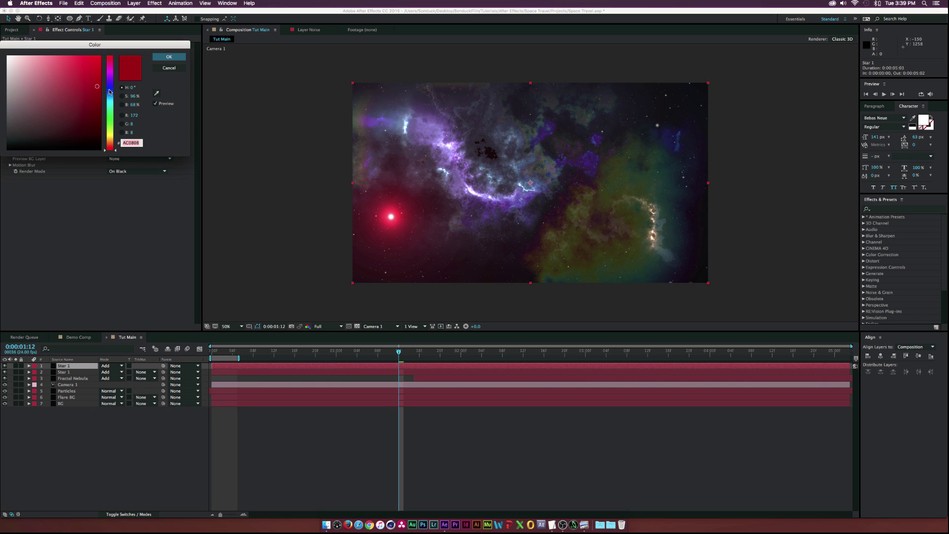
pyautogui.moveTo(112, 92); pyautogui.dragTo(115, 135)
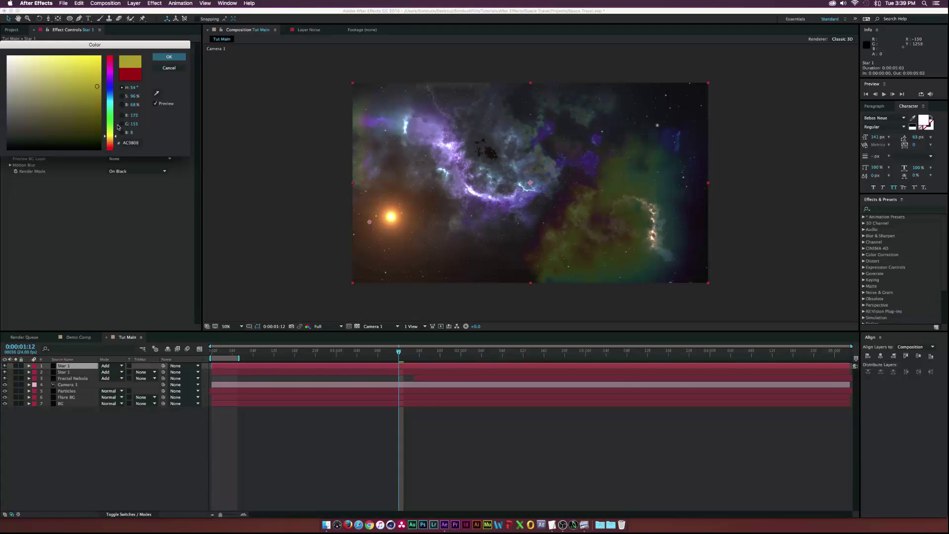
pyautogui.click(169, 57)
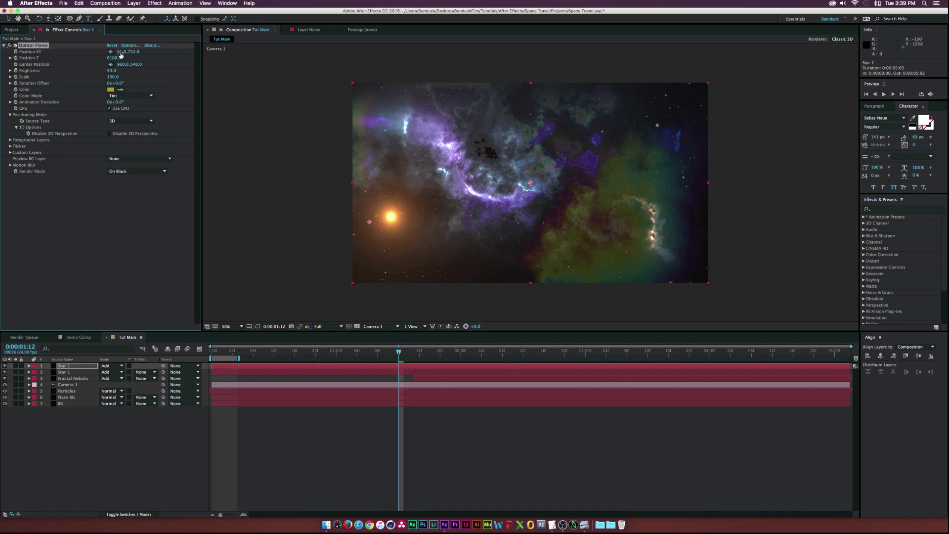
# Step: Place the yellow star's flare at about 1472, 322 and set its Brightness to 20
pyautogui.moveTo(120, 55)
pyautogui.mouseDown()
pyautogui.moveTo(171, 53)
pyautogui.moveTo(126, 55)
pyautogui.mouseUp()
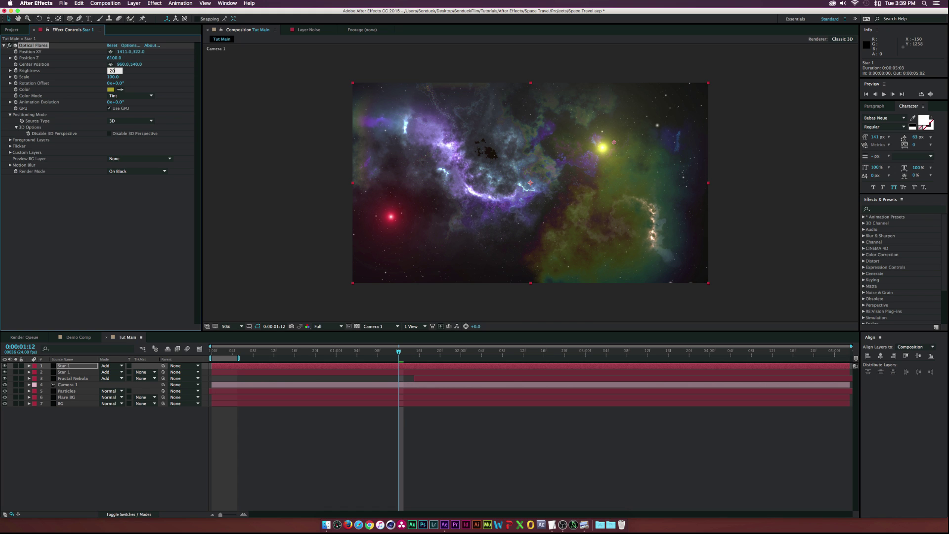
pyautogui.write('20')
pyautogui.press('Return')
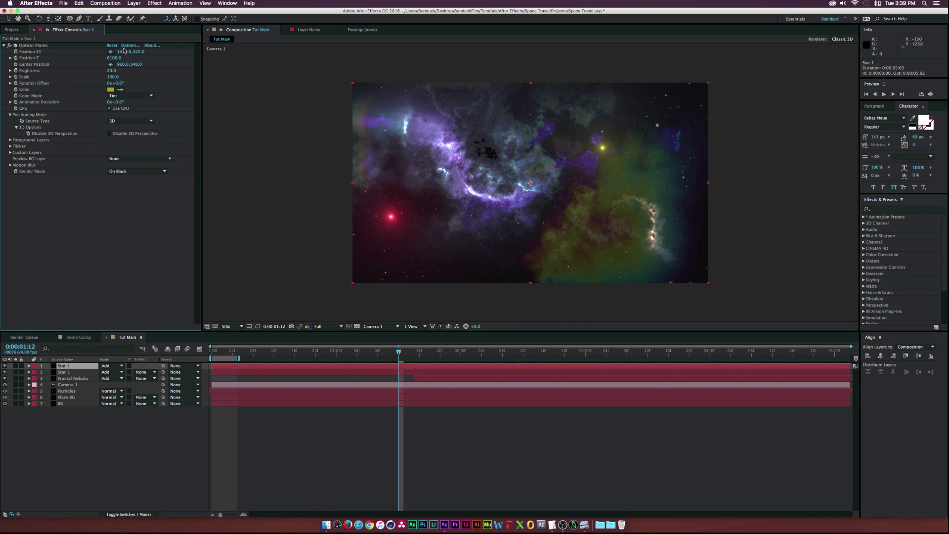
pyautogui.moveTo(123, 52); pyautogui.dragTo(126, 52)
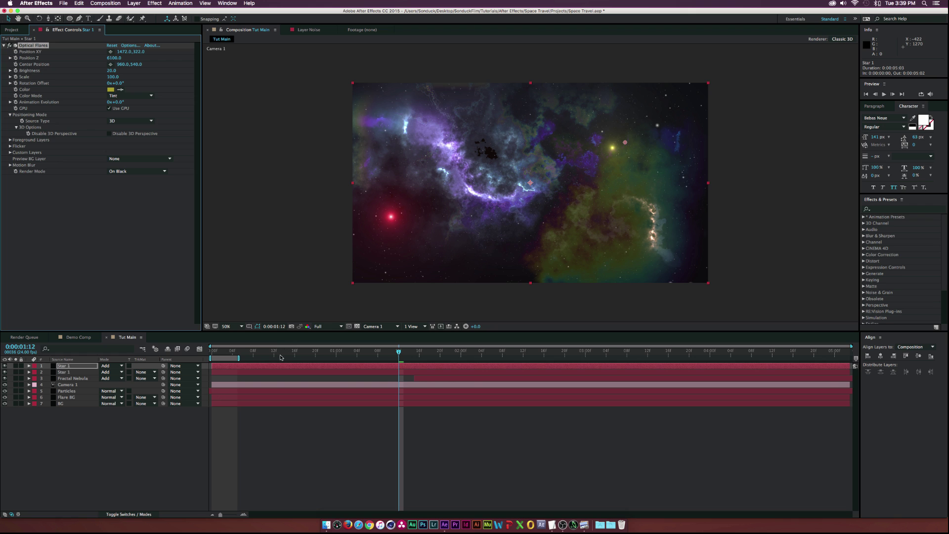
# Step: Review both stars' motion across the timeline and place the two Star 1 layers directly beneath Camera 1
pyautogui.moveTo(266, 356); pyautogui.dragTo(413, 359)
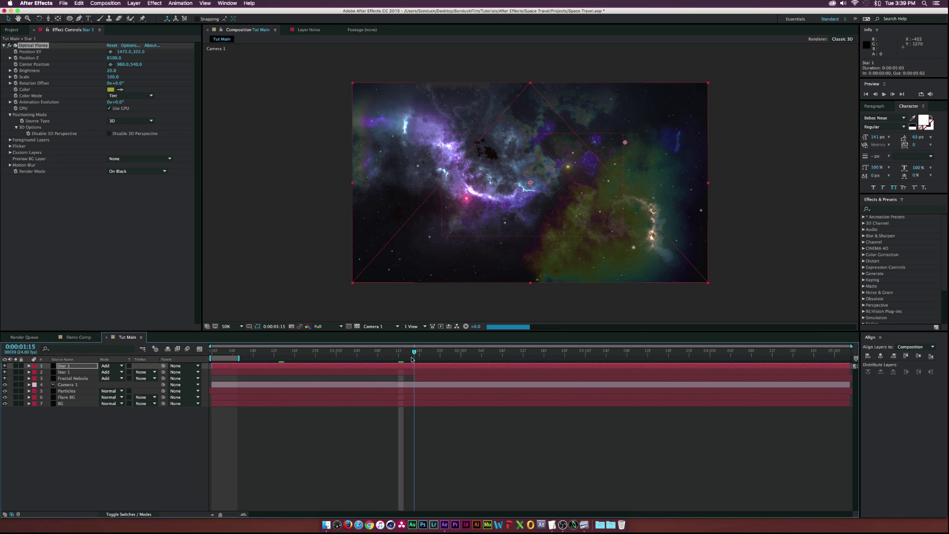
pyautogui.keyDown('shift'); pyautogui.click(59, 373); pyautogui.keyUp('shift')
pyautogui.moveTo(59, 373); pyautogui.dragTo(66, 388)
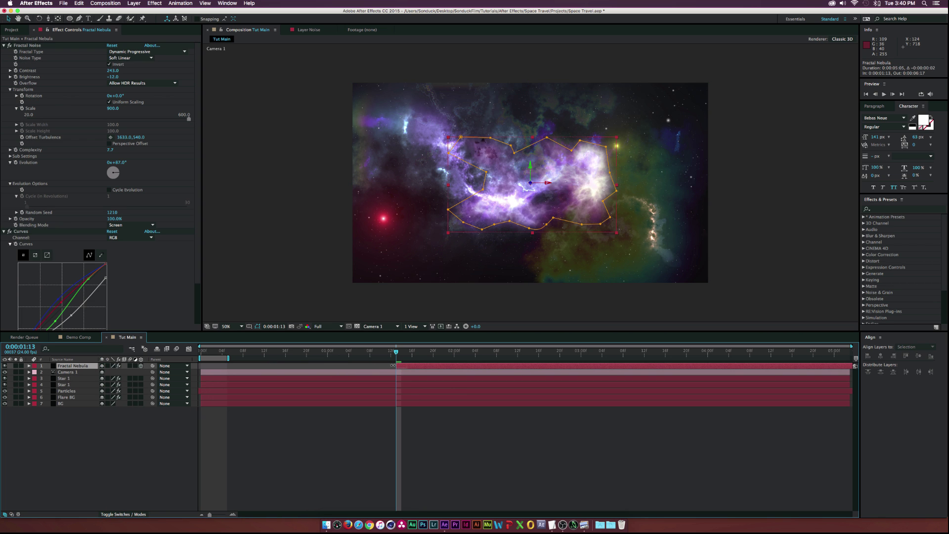
# Step: Extend the Fractal Nebula layer's in point back to the composition's start and check the earlier frames
pyautogui.moveTo(393, 366); pyautogui.dragTo(136, 366)
pyautogui.moveTo(388, 348); pyautogui.dragTo(328, 354)
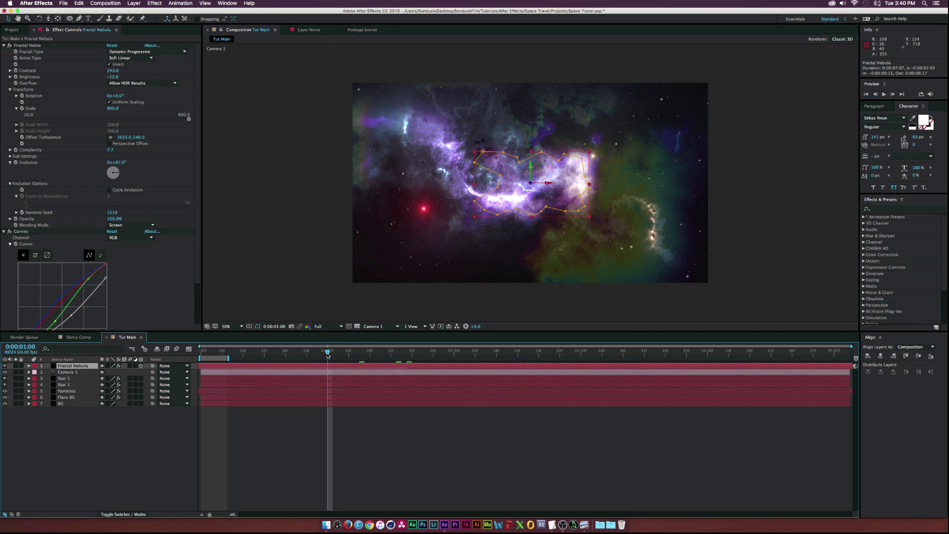
pyautogui.click(149, 440)
# Step: Create a text layer reading "Into The Cosmos" over the nebula at 0:00:01:10
pyautogui.moveTo(339, 360); pyautogui.dragTo(381, 353)
pyautogui.click(90, 20)
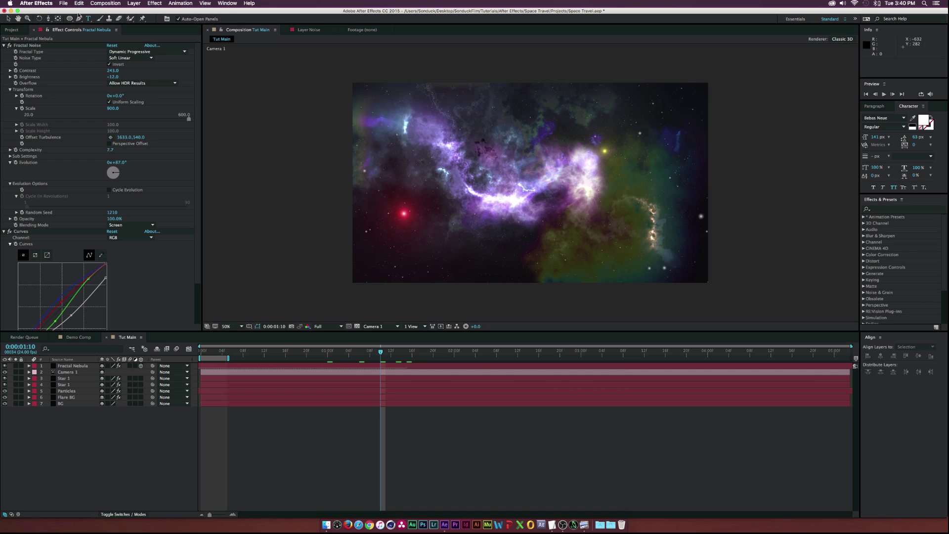
pyautogui.click(520, 187)
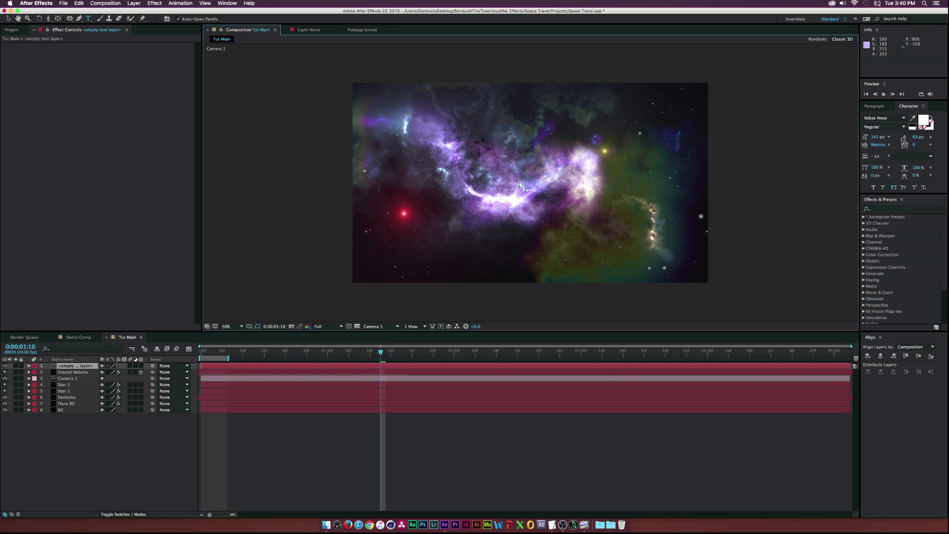
pyautogui.write('Into')
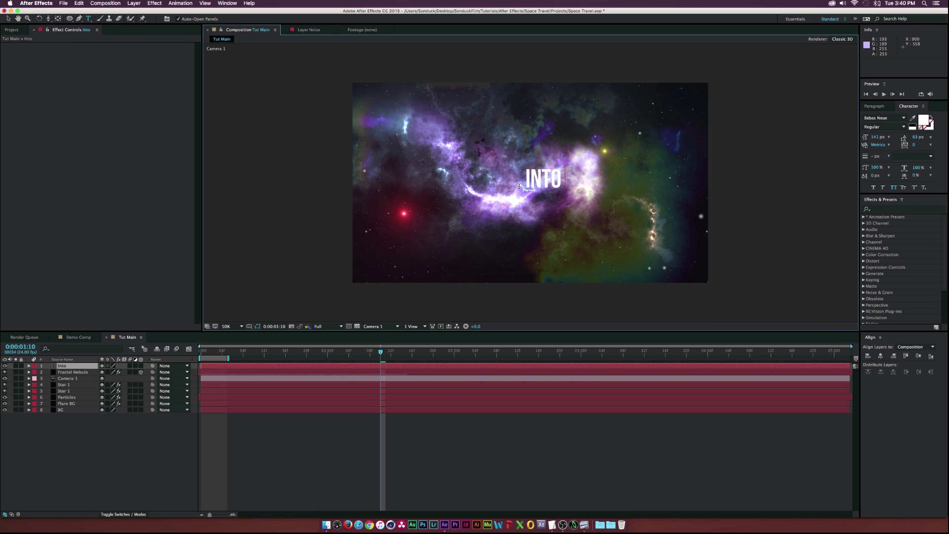
pyautogui.write(' The Cosmos')
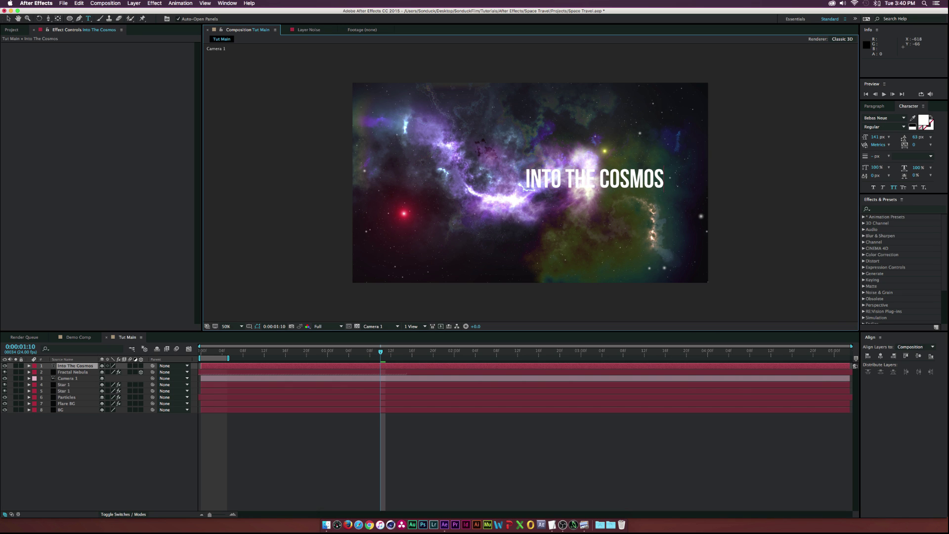
# Step: Set the whole title in the Lato Regular font, keeping All Caps on
pyautogui.press('super+a')
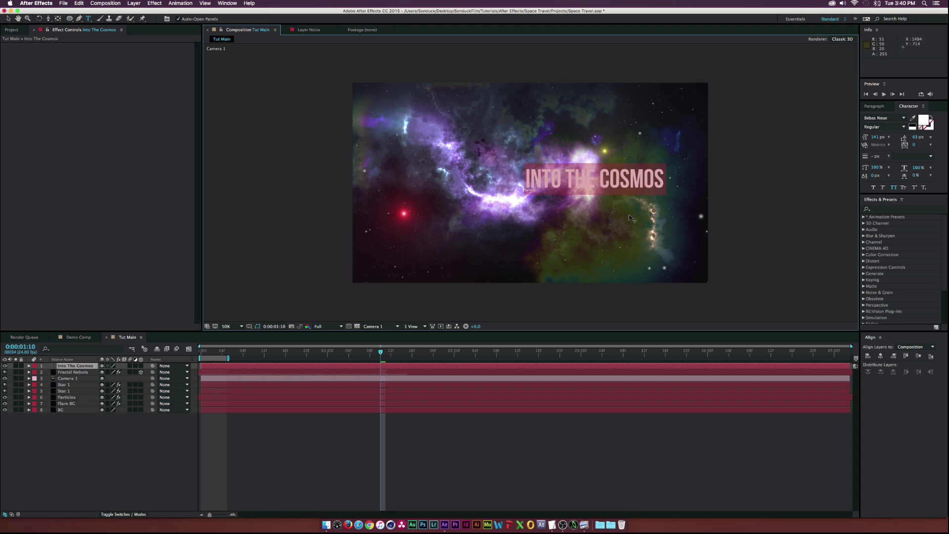
pyautogui.click(887, 118)
pyautogui.write('Lato')
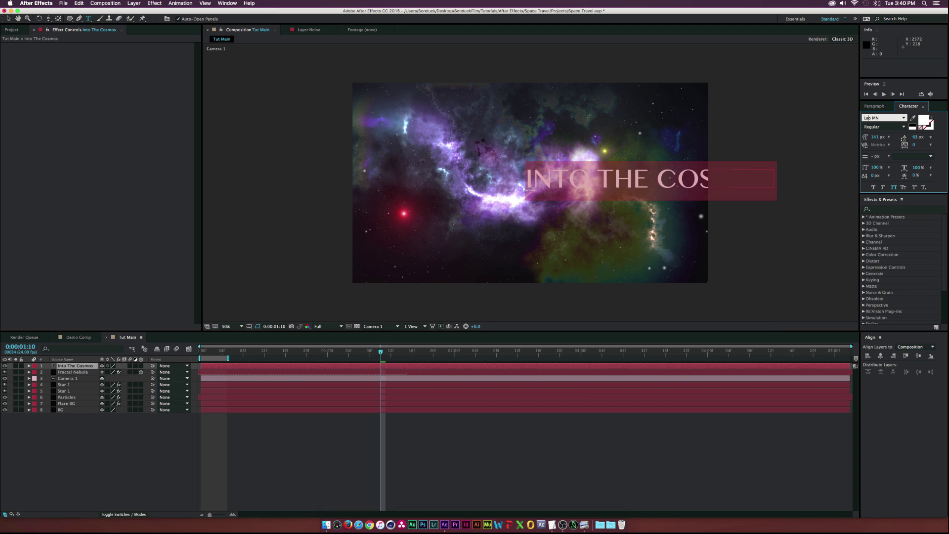
pyautogui.click(893, 127)
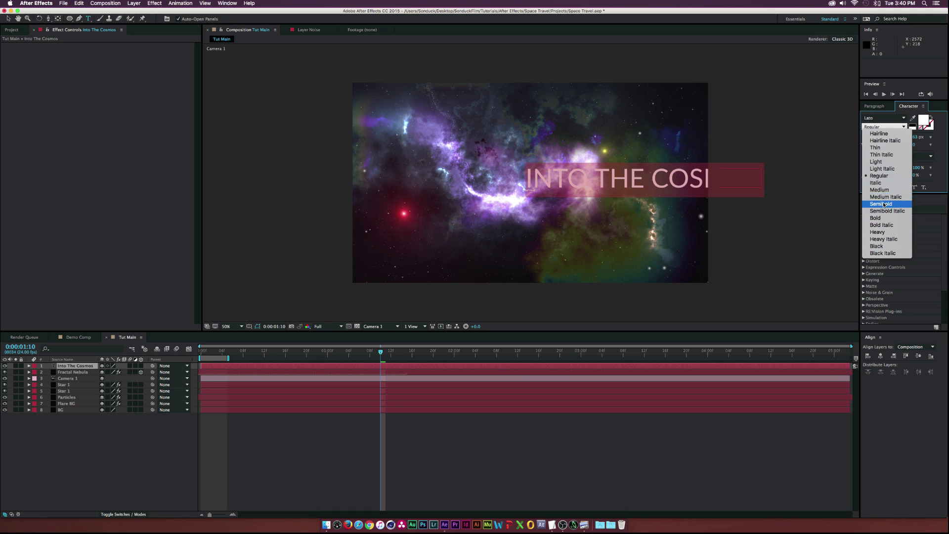
pyautogui.click(878, 175)
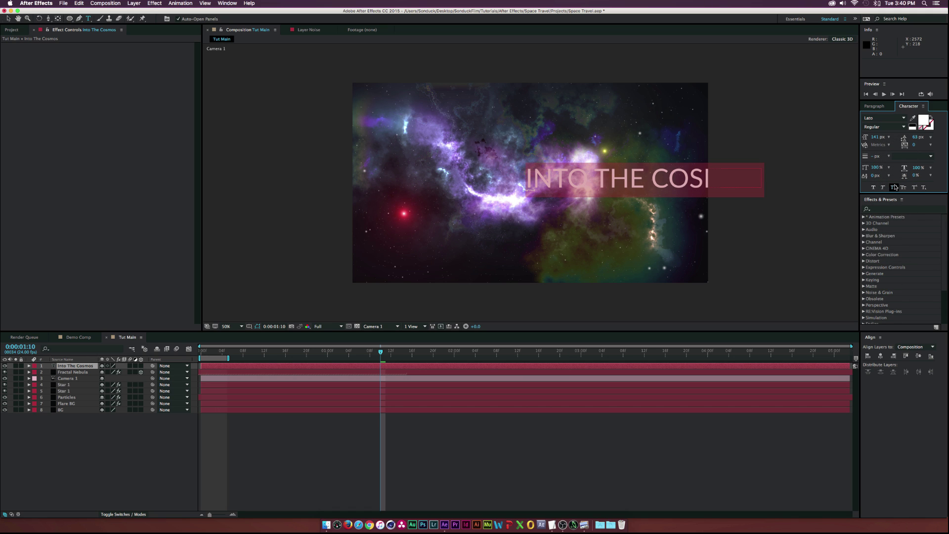
pyautogui.click(892, 185)
pyautogui.click(891, 185)
pyautogui.click(9, 18)
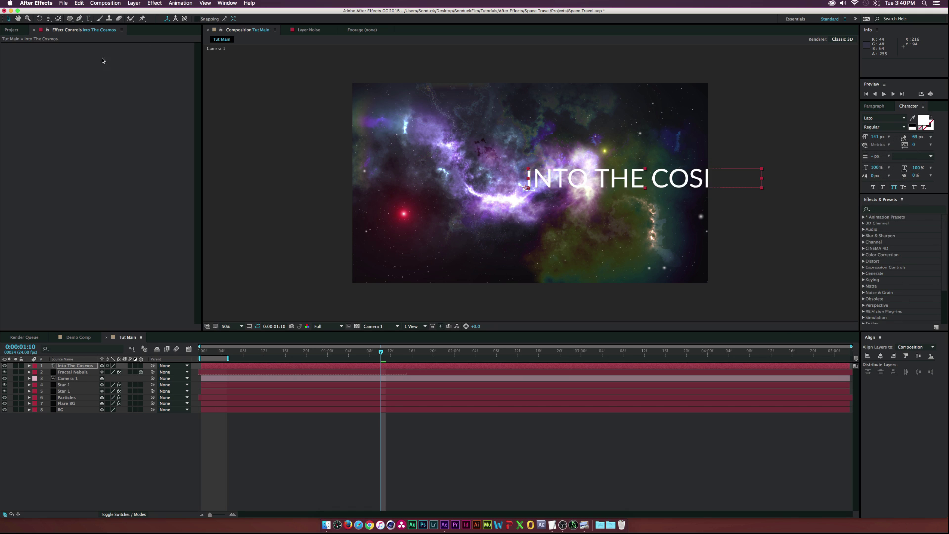
# Step: Center the title horizontally and vertically in the composition and reduce its font size to 103 px
pyautogui.click(880, 354)
pyautogui.click(918, 356)
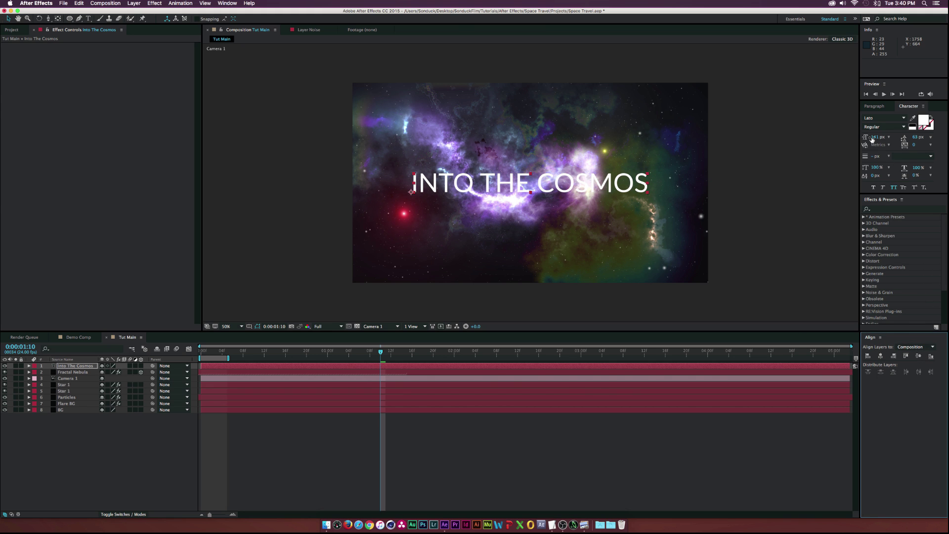
pyautogui.moveTo(871, 140); pyautogui.dragTo(849, 140)
pyautogui.click(918, 356)
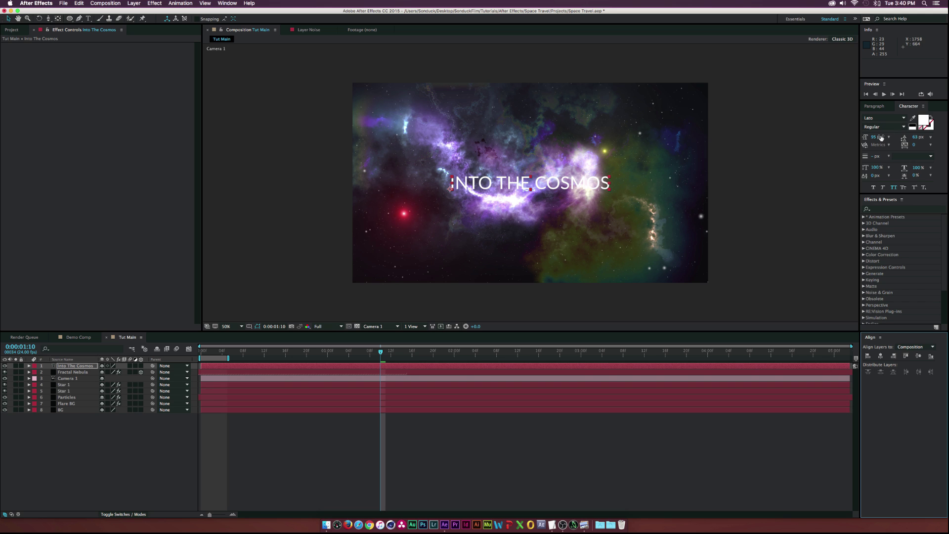
pyautogui.moveTo(877, 140); pyautogui.dragTo(880, 140)
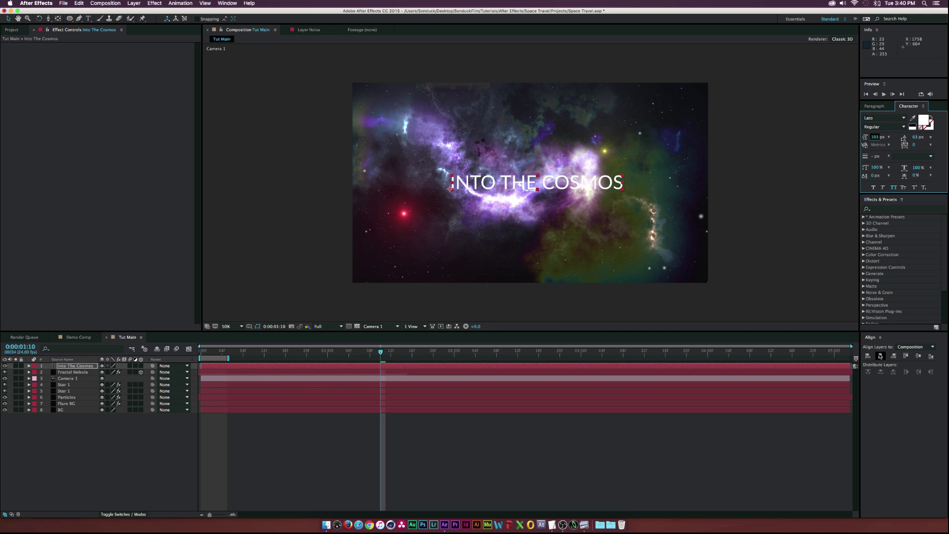
pyautogui.click(929, 355)
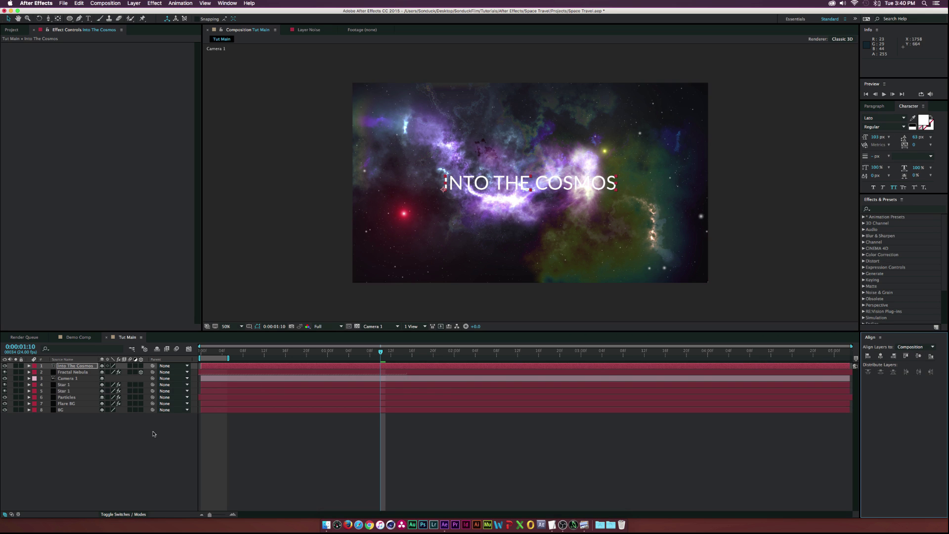
# Step: Make the Into The Cosmos layer 3D and set its Z position to about 5690
pyautogui.click(142, 365)
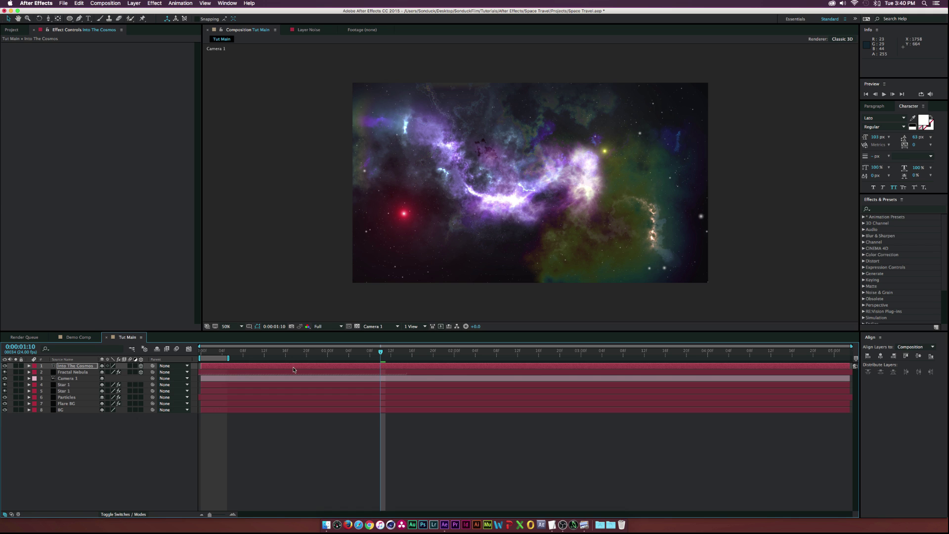
pyautogui.press('p')
pyautogui.moveTo(127, 374); pyautogui.dragTo(332, 373)
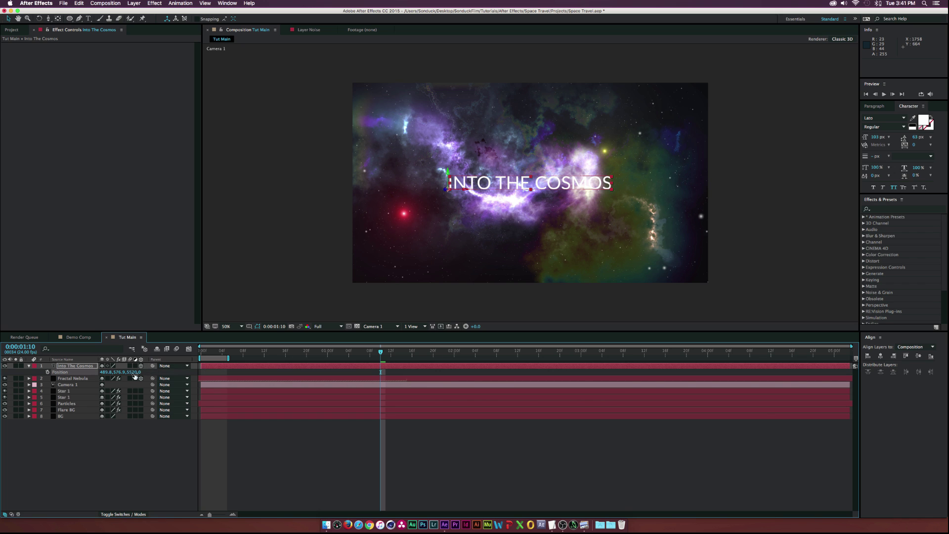
pyautogui.moveTo(135, 376); pyautogui.dragTo(139, 373)
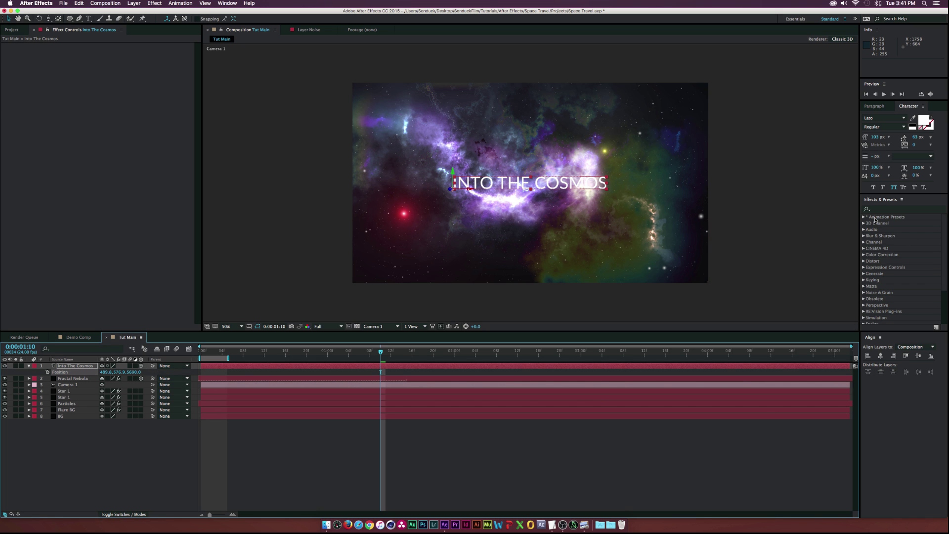
# Step: Apply the Evaporate text animation preset from the Blurs category to the Into The Cosmos title at 0:00:01:10
pyautogui.click(863, 217)
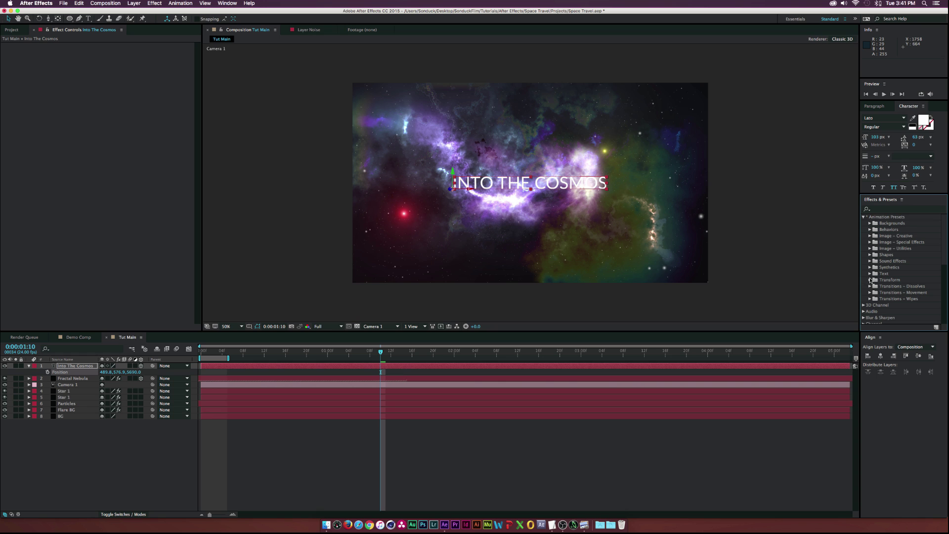
pyautogui.click(871, 275)
pyautogui.scroll(-3, 884, 290)
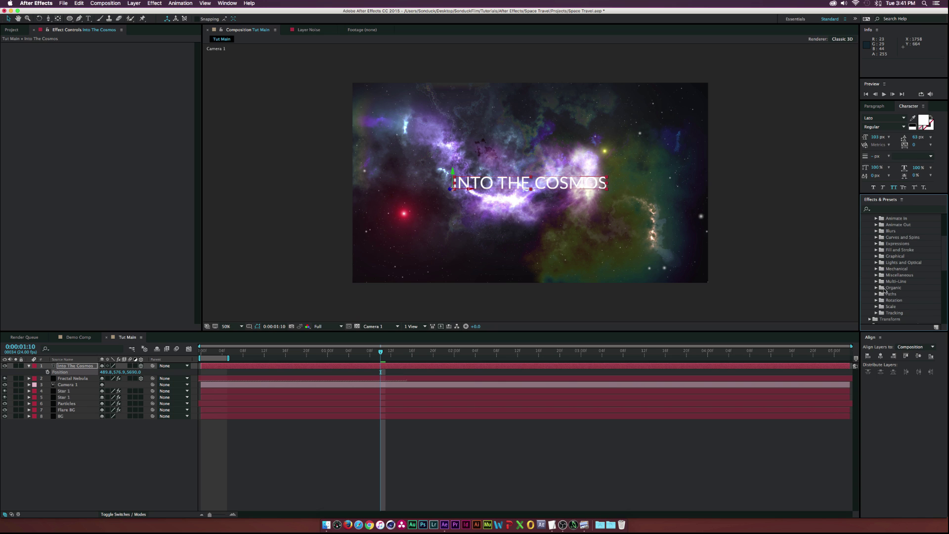
pyautogui.click(877, 232)
pyautogui.moveTo(375, 353)
pyautogui.mouseDown()
pyautogui.moveTo(447, 353)
pyautogui.moveTo(341, 354)
pyautogui.moveTo(381, 359)
pyautogui.mouseUp()
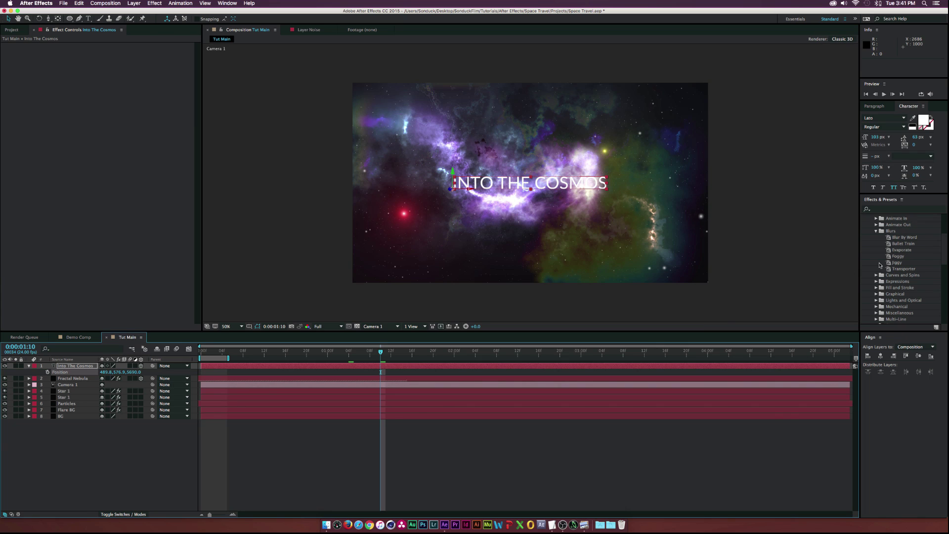
pyautogui.moveTo(901, 251); pyautogui.dragTo(518, 185)
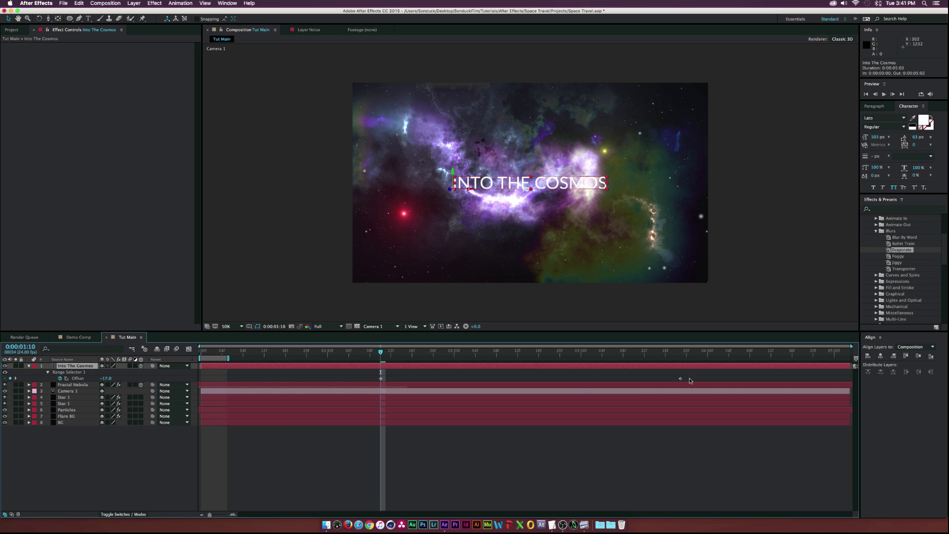
# Step: Move the title's last Offset keyframe to about 0:00:02:04 and time-reverse both Offset keyframes
pyautogui.click(681, 378)
pyautogui.moveTo(513, 384); pyautogui.dragTo(369, 380)
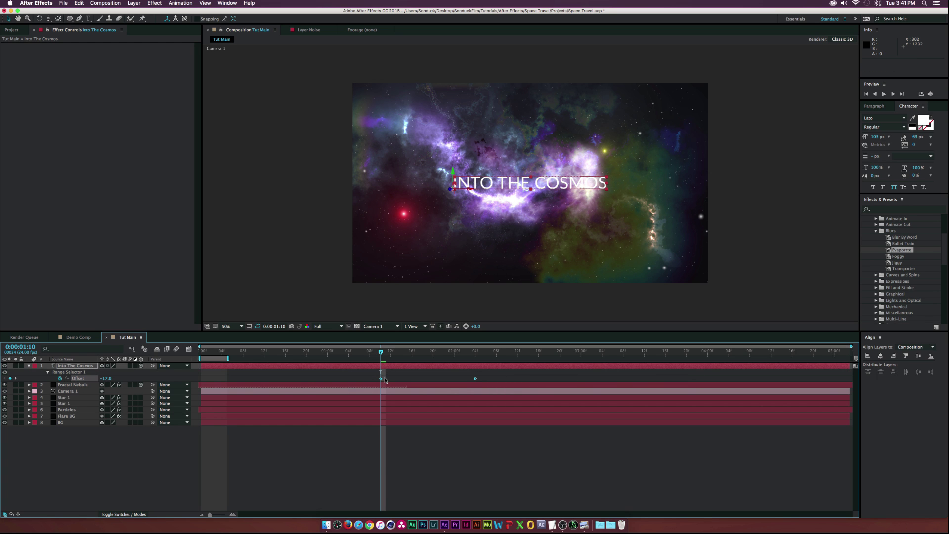
pyautogui.rightClick(383, 379)
pyautogui.moveTo(430, 463)
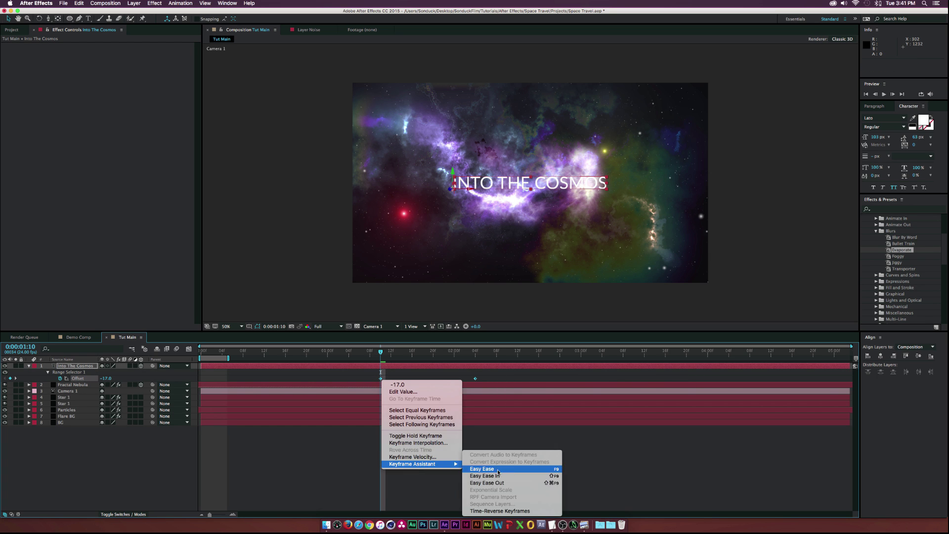
pyautogui.click(490, 511)
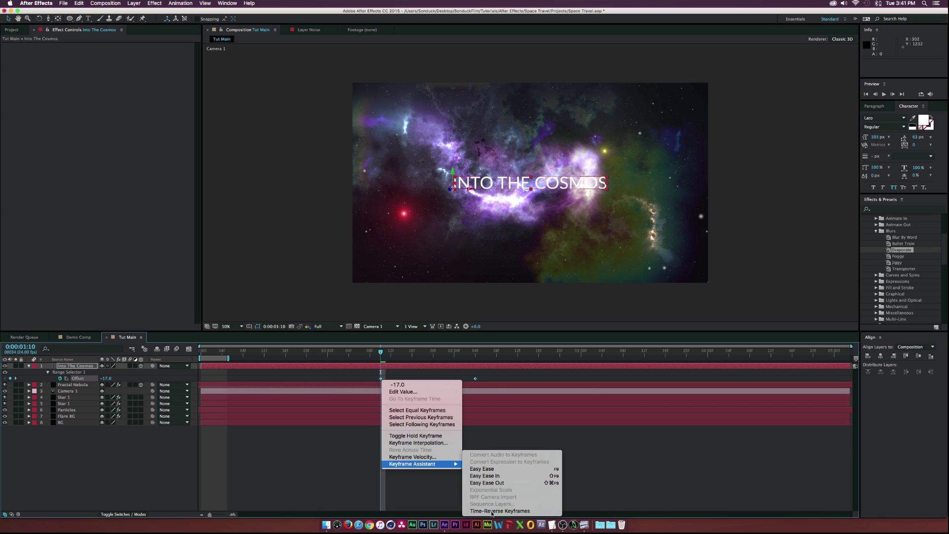
# Step: Shift both Offset keyframes earlier so the title's reveal runs from 0:00:01:03 to 0:00:01:21
pyautogui.click(395, 352)
pyautogui.moveTo(399, 353); pyautogui.dragTo(449, 353)
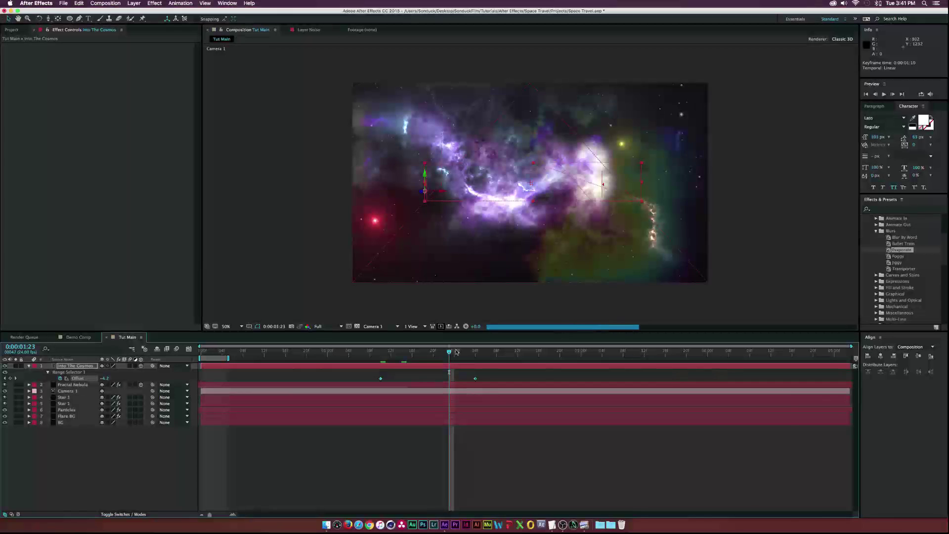
pyautogui.click(470, 352)
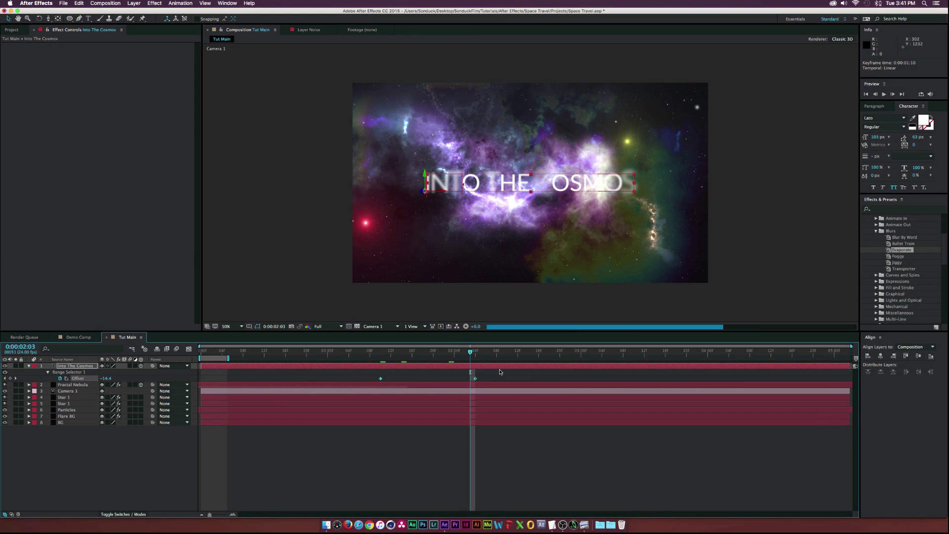
pyautogui.moveTo(499, 372); pyautogui.dragTo(374, 379)
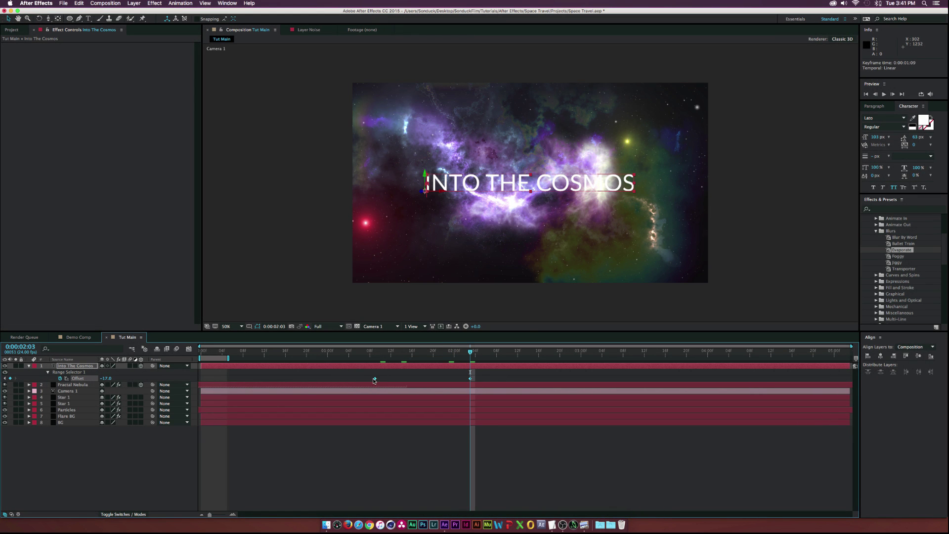
pyautogui.click(104, 485)
pyautogui.click(345, 352)
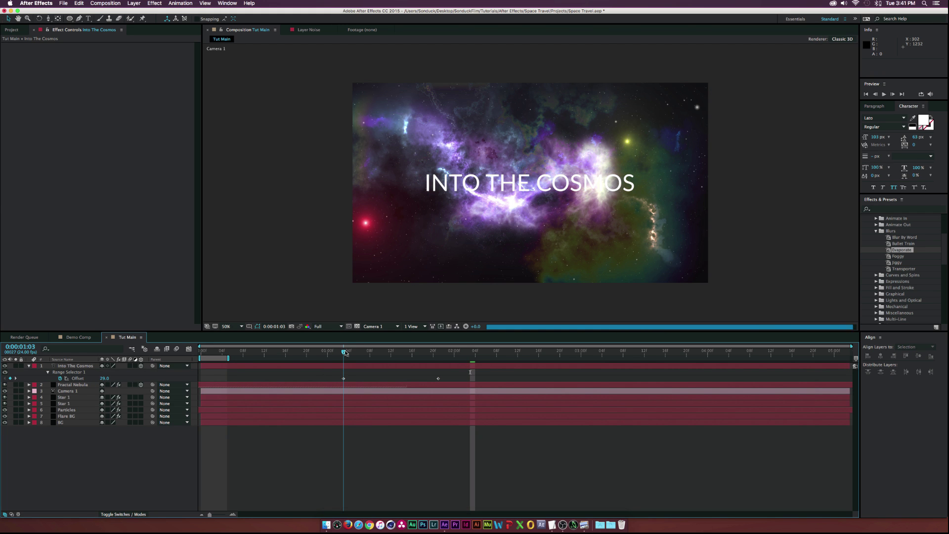
pyautogui.moveTo(344, 352); pyautogui.dragTo(437, 353)
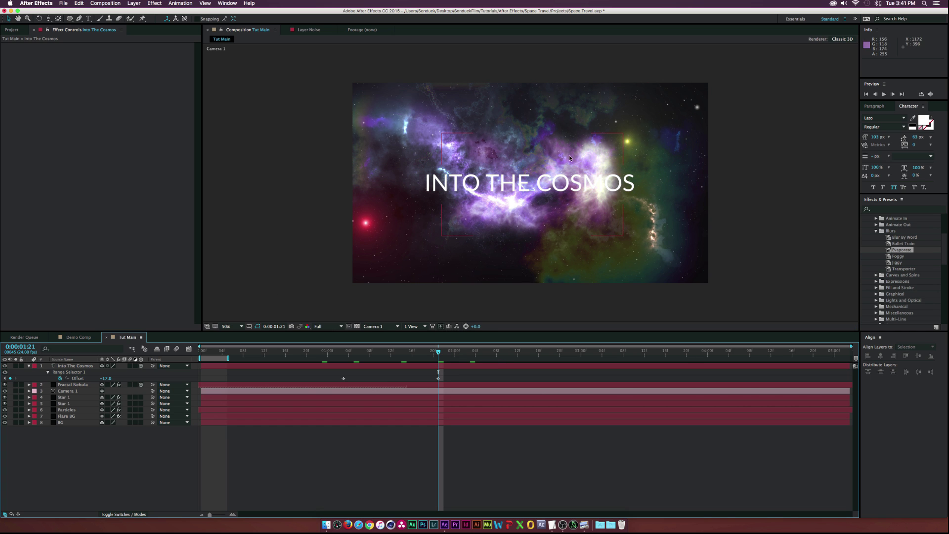
# Step: Pull the RGB curve slightly lower in the Fractal Nebula layer's Curves effect to darken the nebula behind the title
pyautogui.click(72, 385)
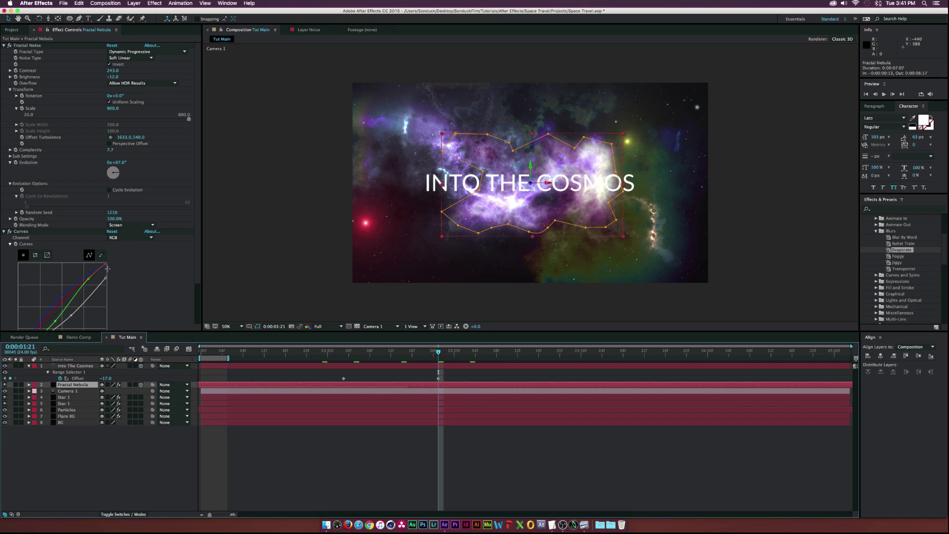
pyautogui.click(73, 316)
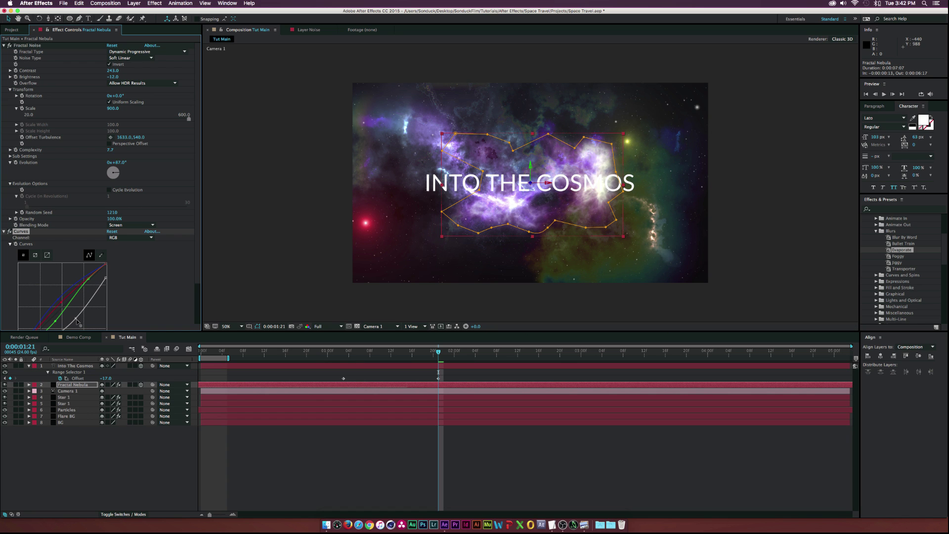
# Step: Add a Drop Shadow layer style to the Into The Cosmos layer
pyautogui.click(76, 366)
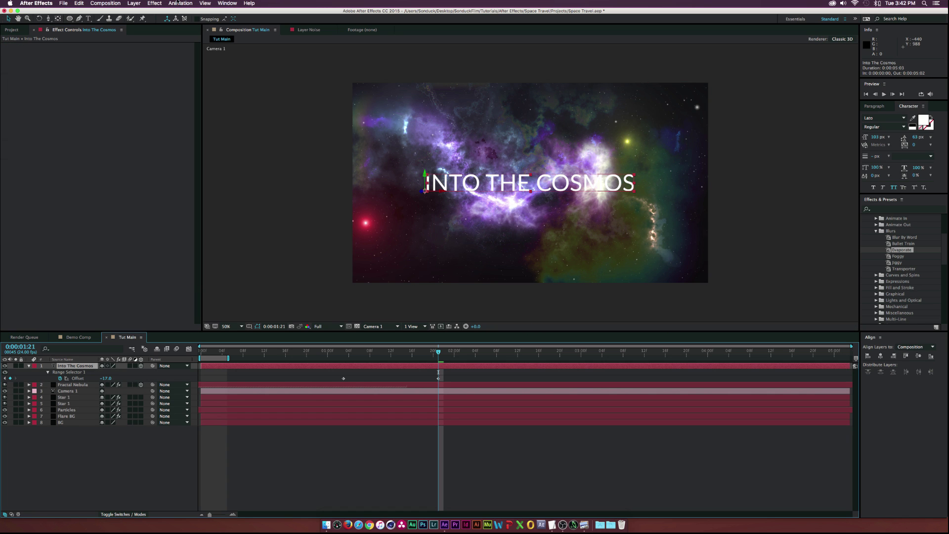
pyautogui.click(134, 3)
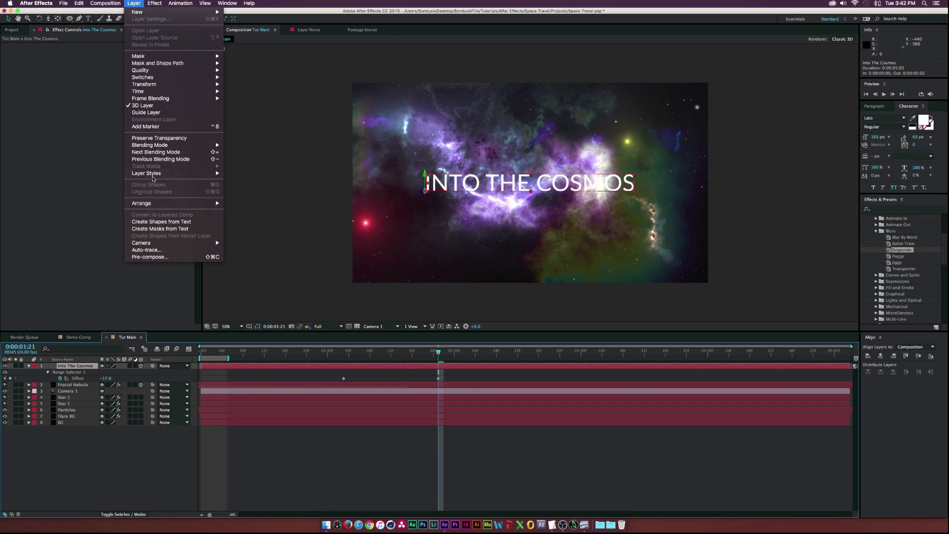
pyautogui.moveTo(153, 174)
pyautogui.click(248, 198)
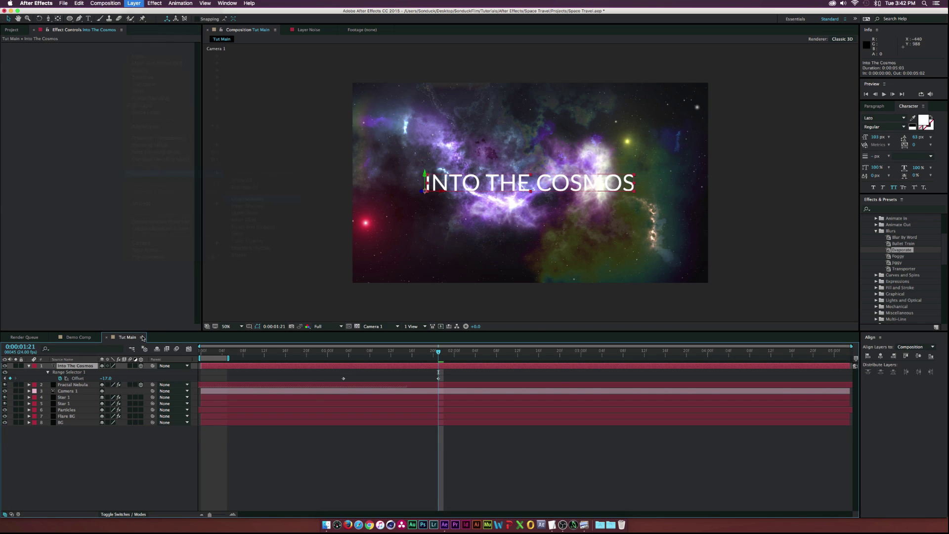
pyautogui.click(116, 470)
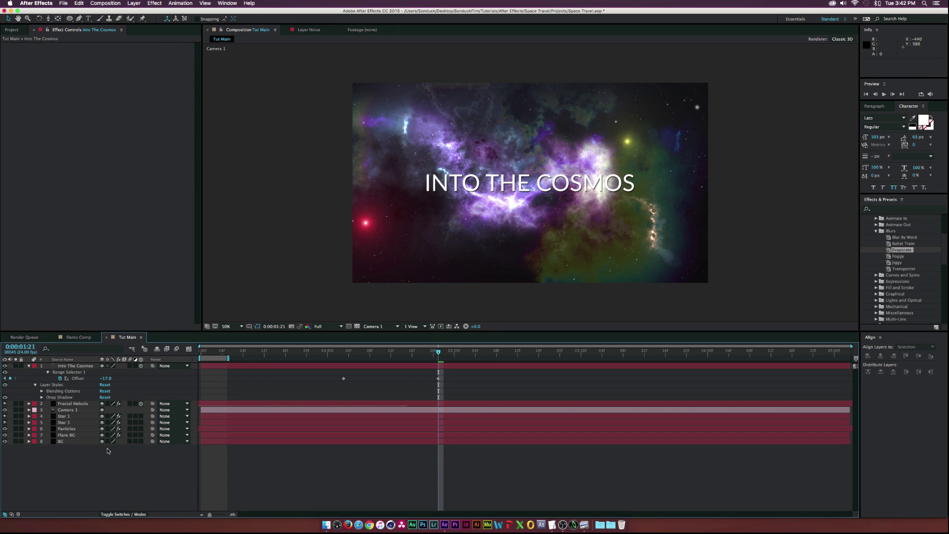
# Step: Set the title's drop shadow distance to 8 and collapse the layer's properties
pyautogui.click(42, 397)
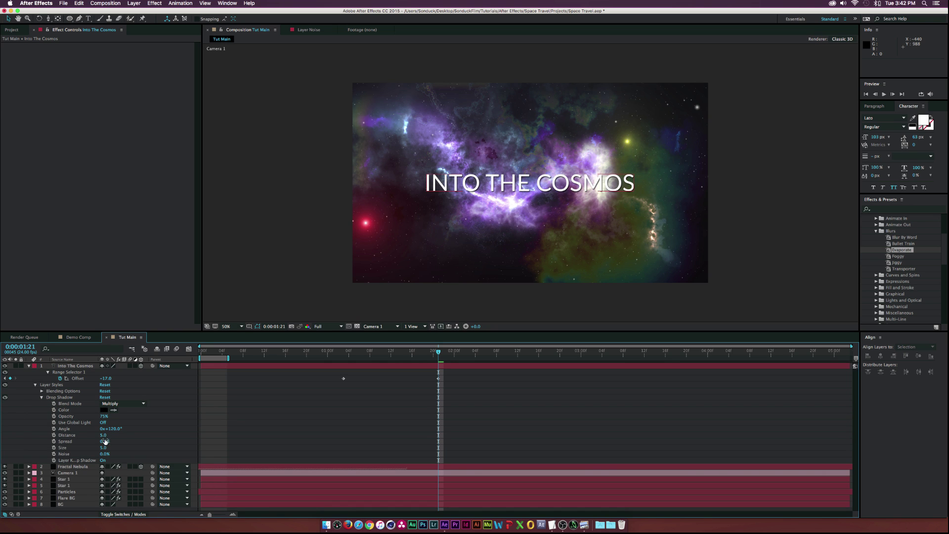
pyautogui.click(101, 435)
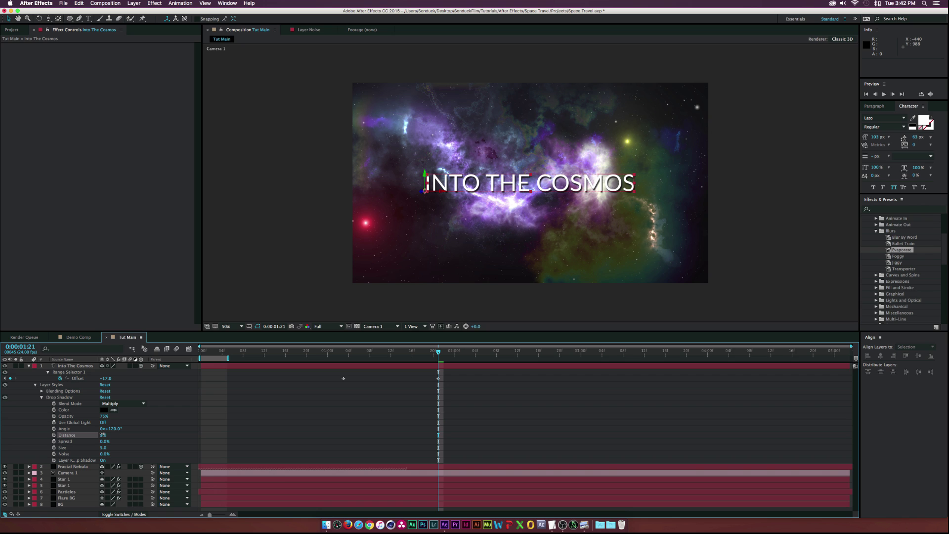
pyautogui.click(212, 411)
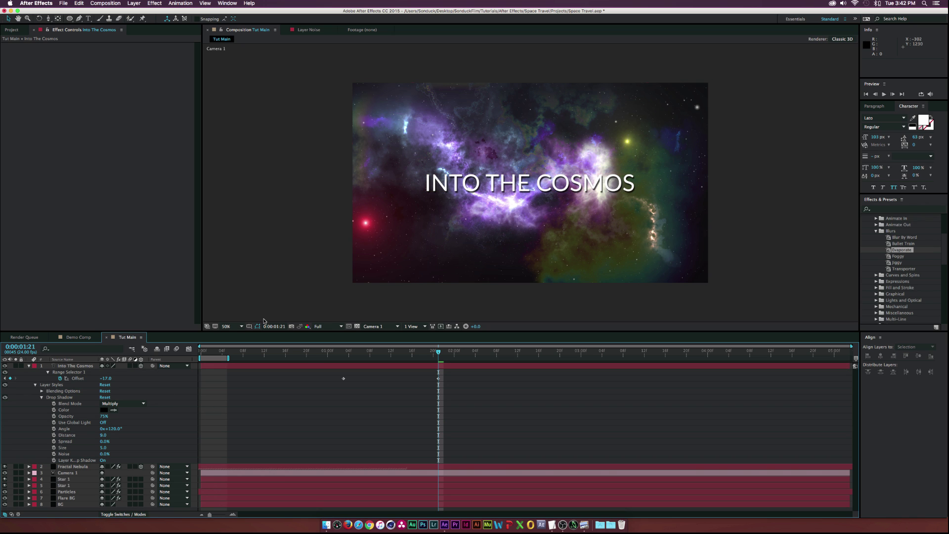
pyautogui.click(29, 366)
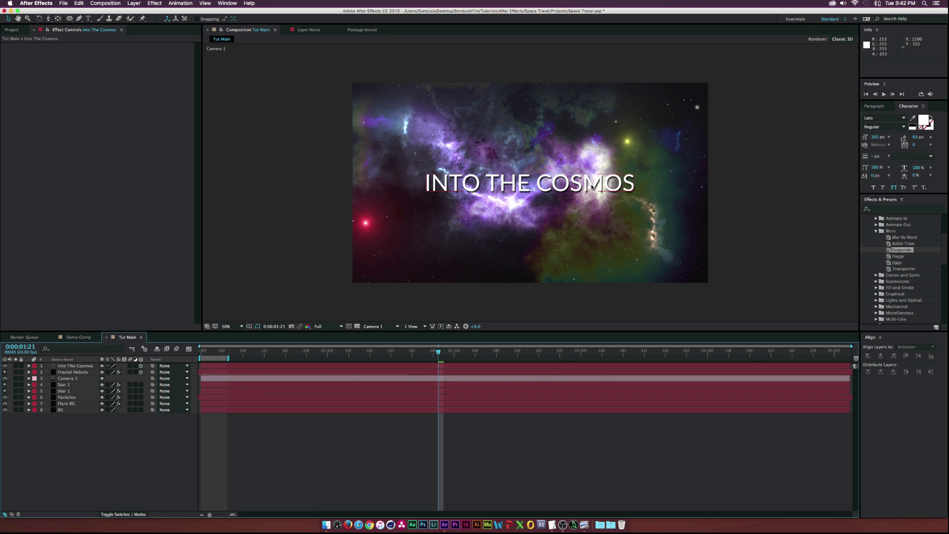
# Step: Preview the title animation around 0:00:01:23
pyautogui.press('pageup')
pyautogui.press('pageup')
pyautogui.press('pageup')
pyautogui.press('pageup')
pyautogui.press('pageup')
pyautogui.press('pageup')
pyautogui.click(449, 352)
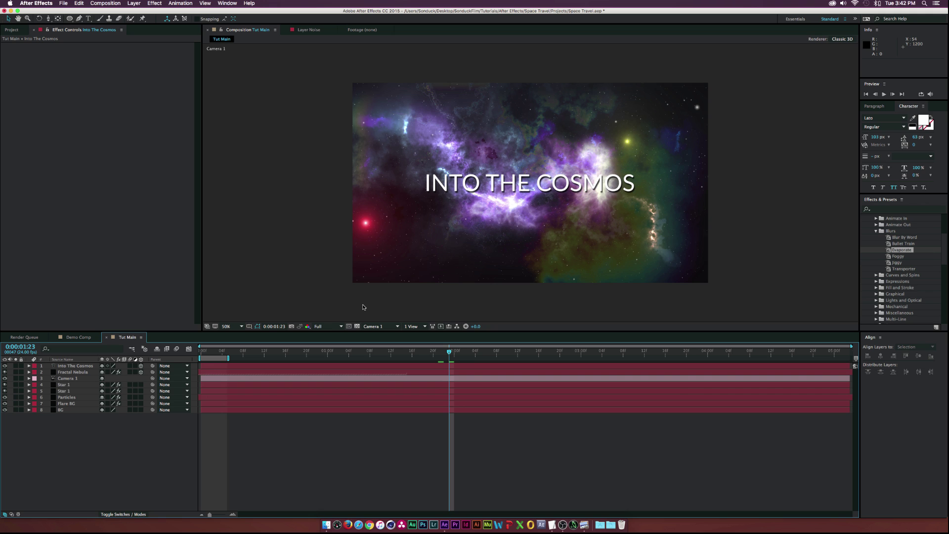
pyautogui.press('space')
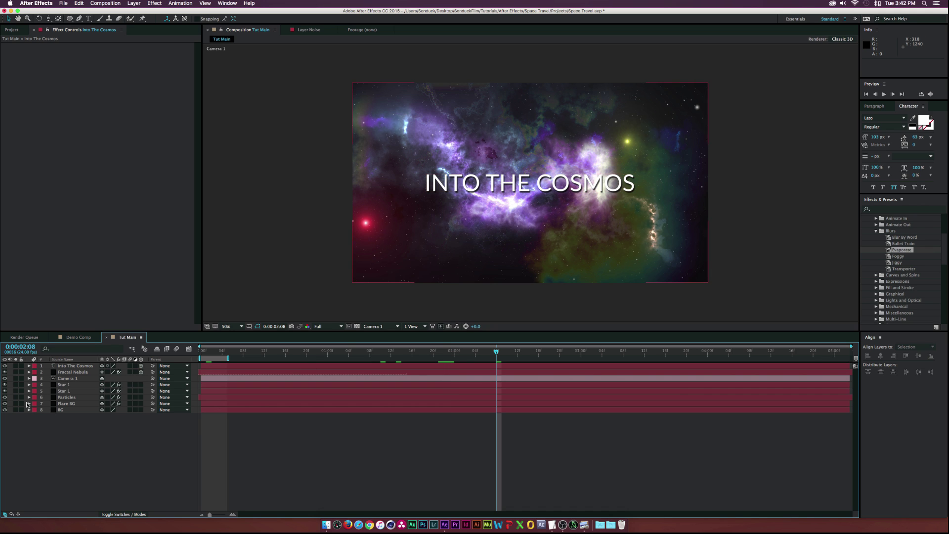
# Step: Keyframe Camera 1's Z position at about 3313 at 0:00:01:15 and about 3524 at 0:00:03:14
pyautogui.click(66, 379)
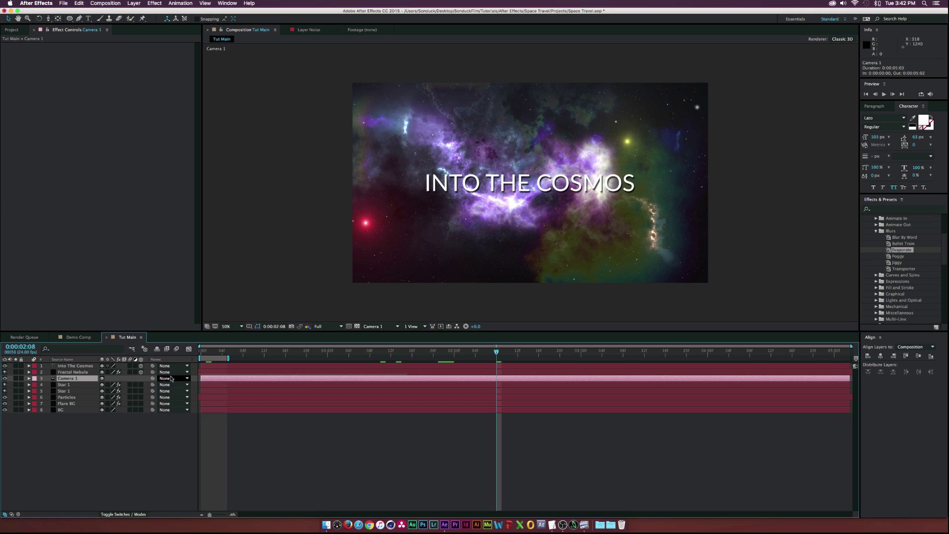
pyautogui.press('p')
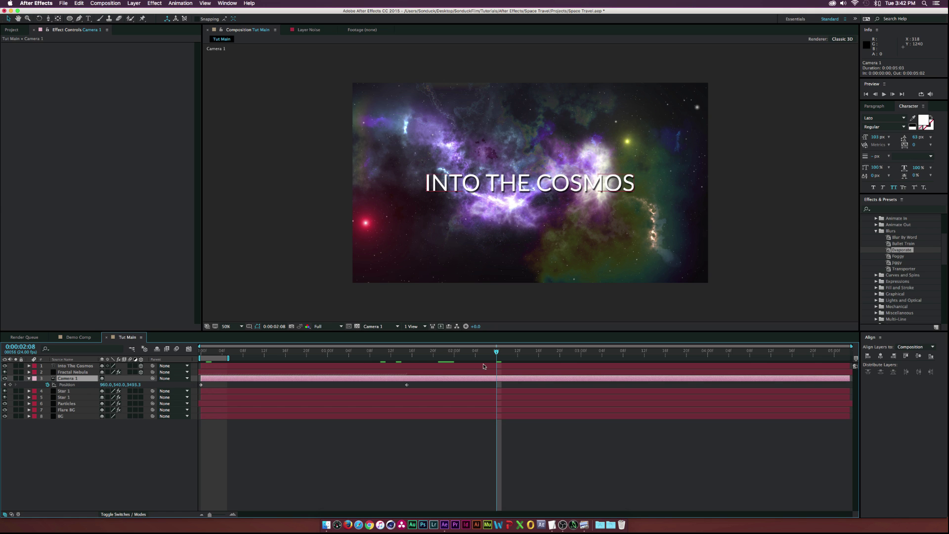
pyautogui.moveTo(415, 356)
pyautogui.mouseDown()
pyautogui.moveTo(269, 356)
pyautogui.moveTo(560, 354)
pyautogui.moveTo(407, 355)
pyautogui.mouseUp()
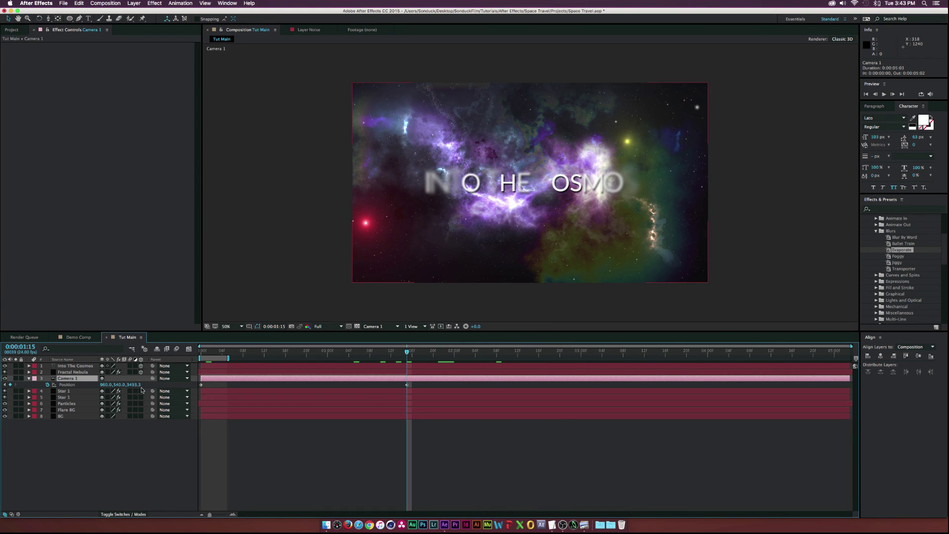
pyautogui.moveTo(138, 386); pyautogui.dragTo(71, 384)
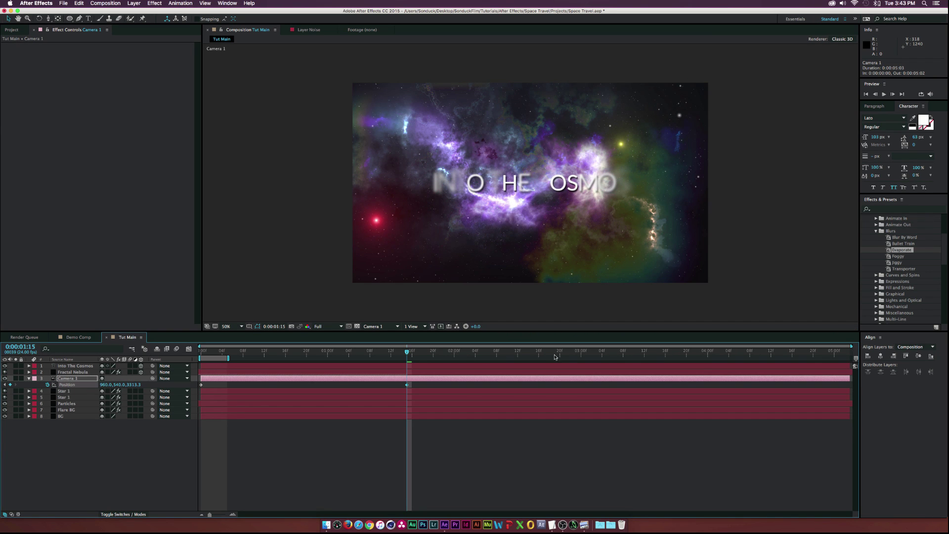
pyautogui.moveTo(554, 356); pyautogui.dragTo(656, 357)
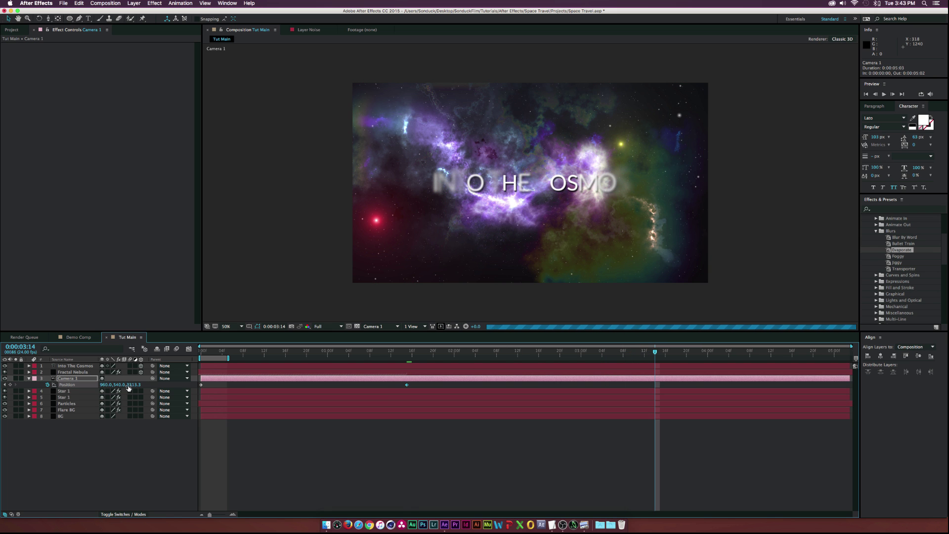
pyautogui.moveTo(134, 384); pyautogui.dragTo(161, 384)
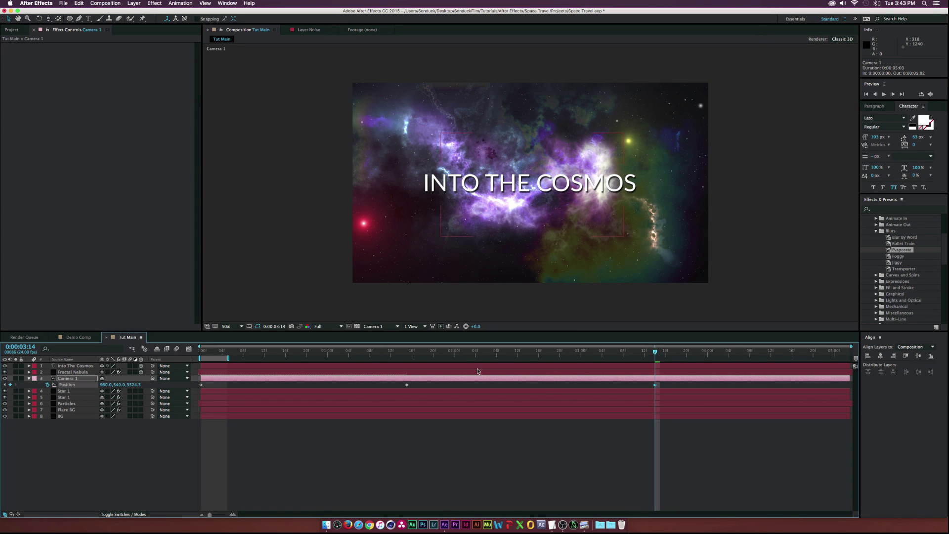
# Step: Dolly the camera forward through the title and nebula at 0:00:04:16, keyframing its Z position at about 9692
pyautogui.moveTo(673, 355); pyautogui.dragTo(791, 353)
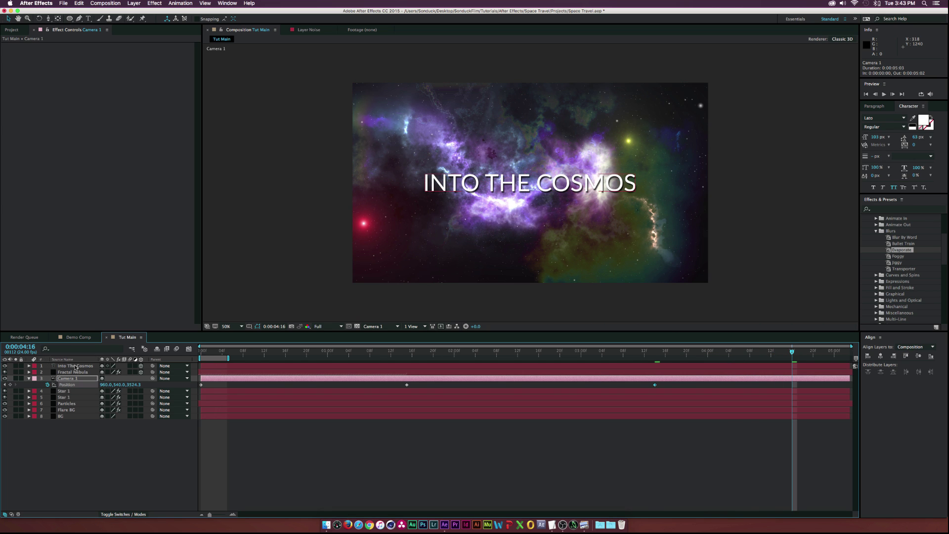
pyautogui.moveTo(48, 18); pyautogui.dragTo(96, 47)
pyautogui.moveTo(546, 220); pyautogui.dragTo(535, 160)
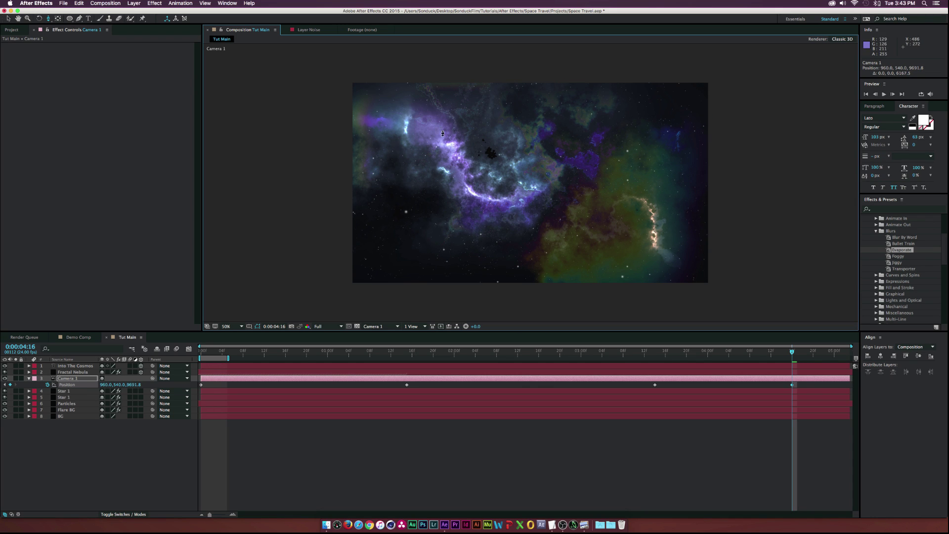
pyautogui.moveTo(48, 19); pyautogui.dragTo(72, 35)
pyautogui.moveTo(470, 188); pyautogui.dragTo(449, 117)
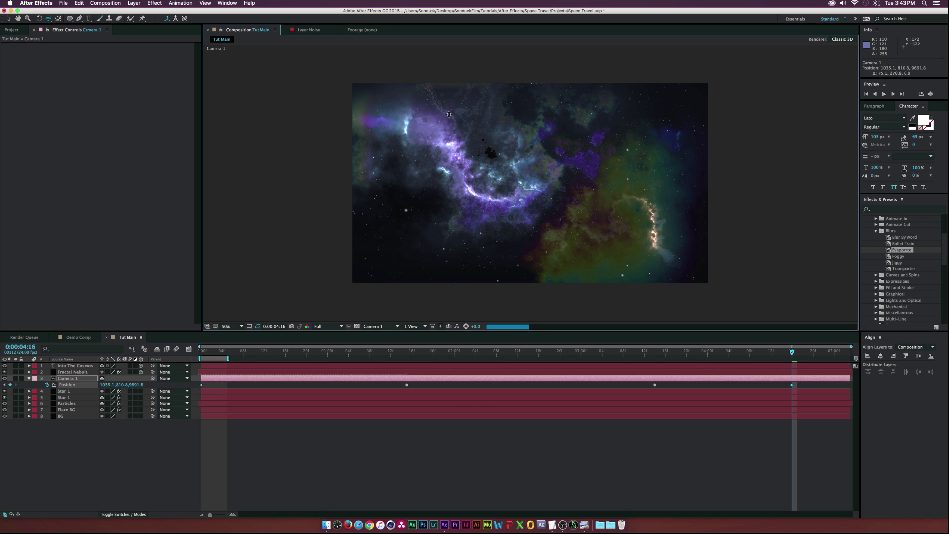
pyautogui.press('super+z')
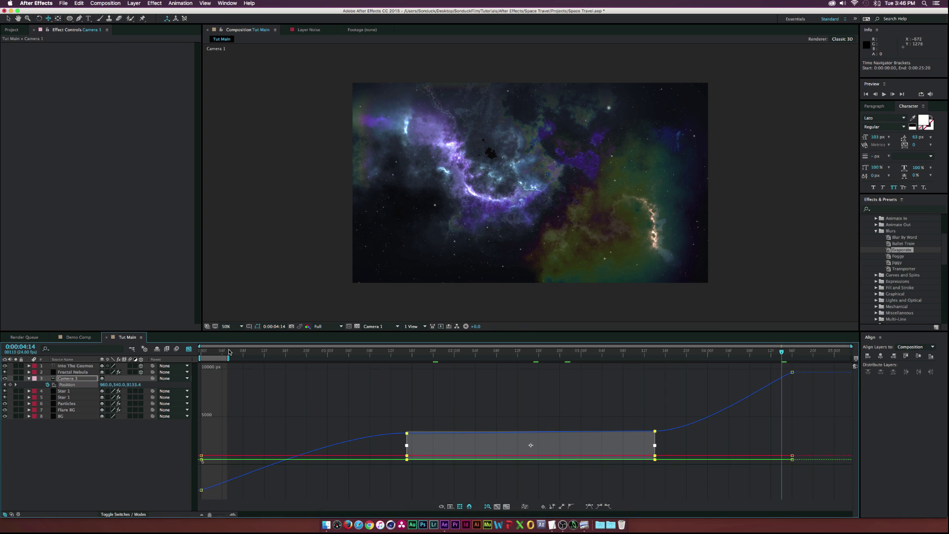
# Step: Switch from the graph editor back to the layer bars and create a new solid named Opening Flare
pyautogui.press('space')
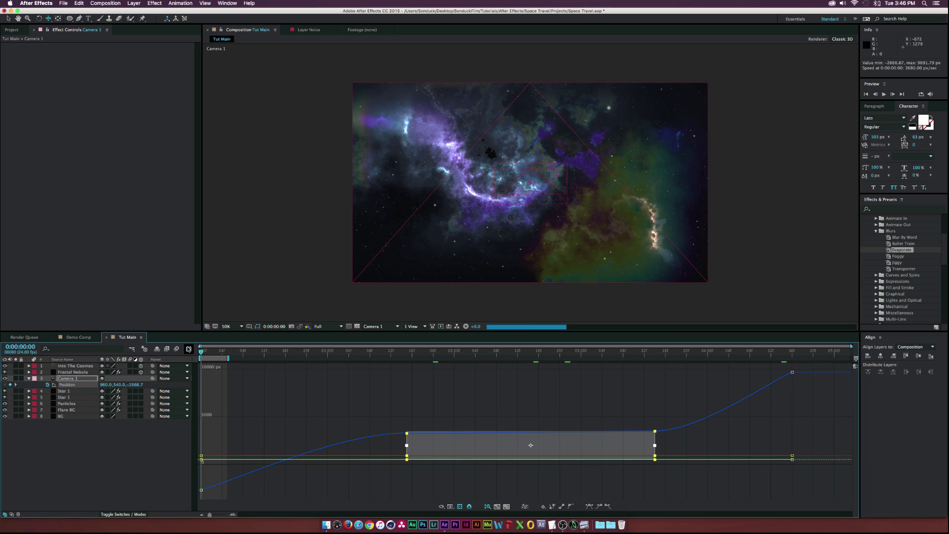
pyautogui.hotkey('shift', 'F3')
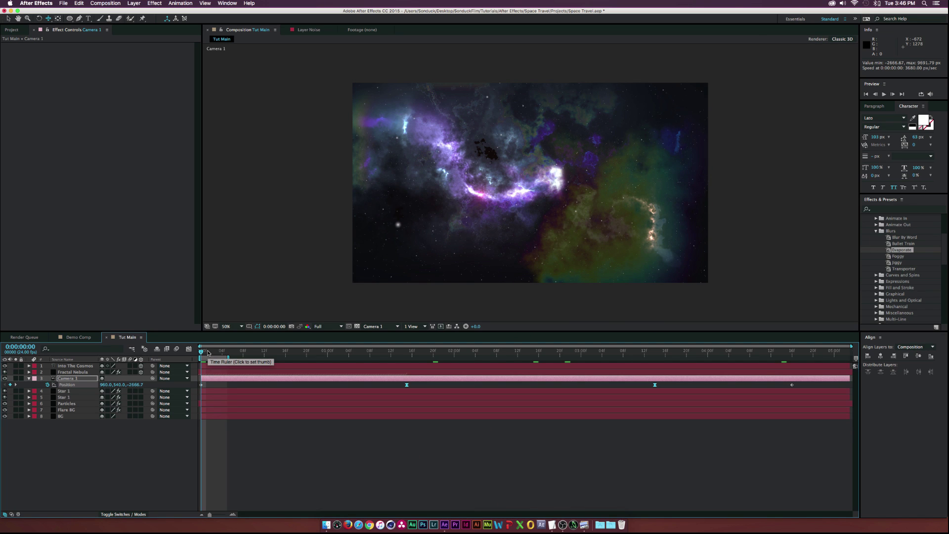
pyautogui.click(62, 459)
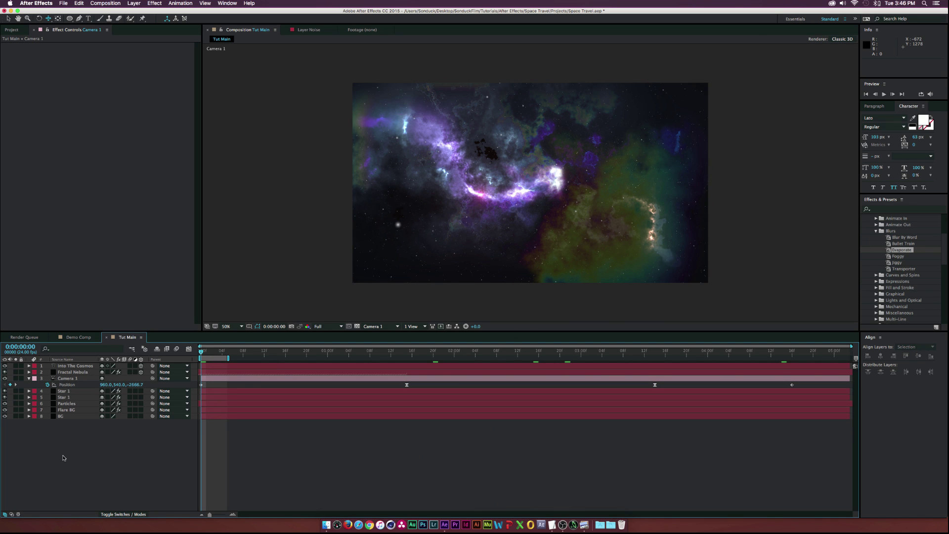
pyautogui.press('super+y')
pyautogui.write('Opening ')
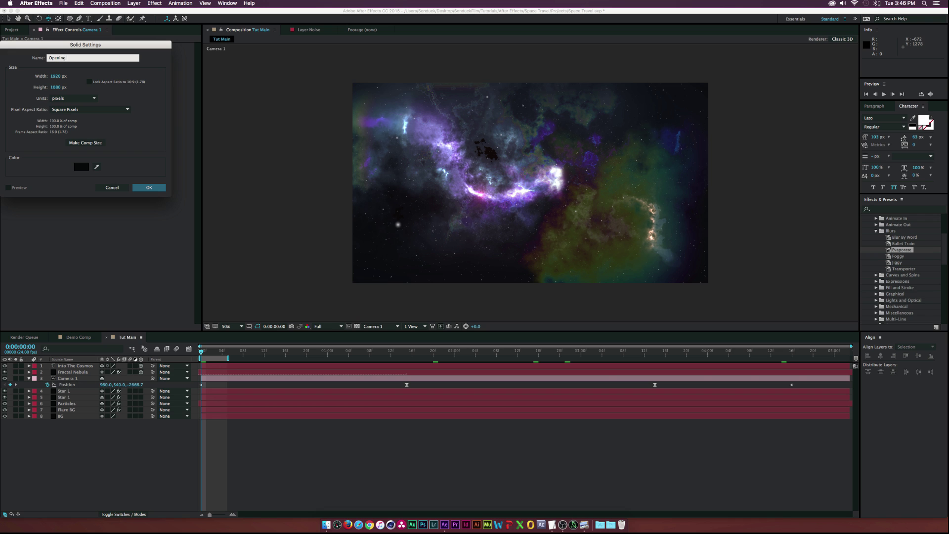
pyautogui.write('Flare')
pyautogui.press('Return')
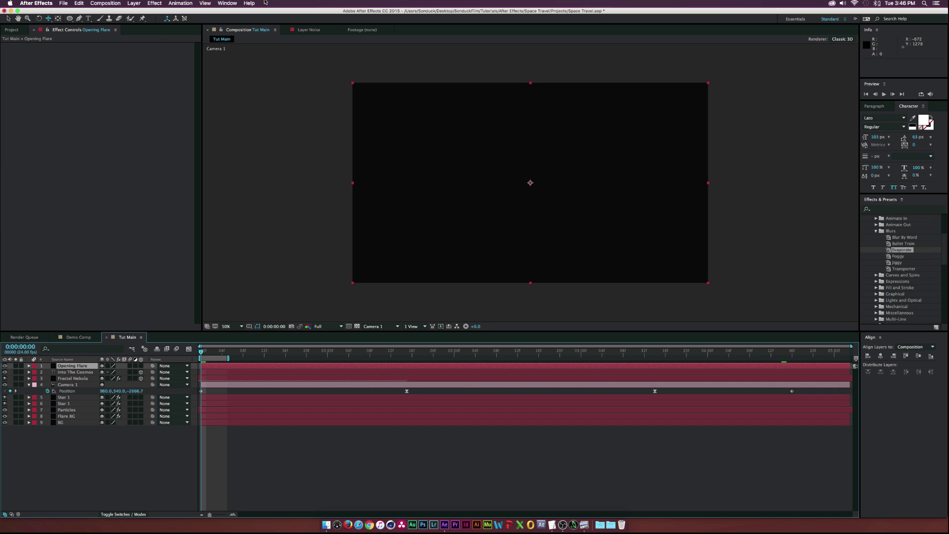
# Step: Apply the Optical Flares effect to the Opening Flare solid and open the effect's options
pyautogui.click(153, 2)
pyautogui.moveTo(188, 199)
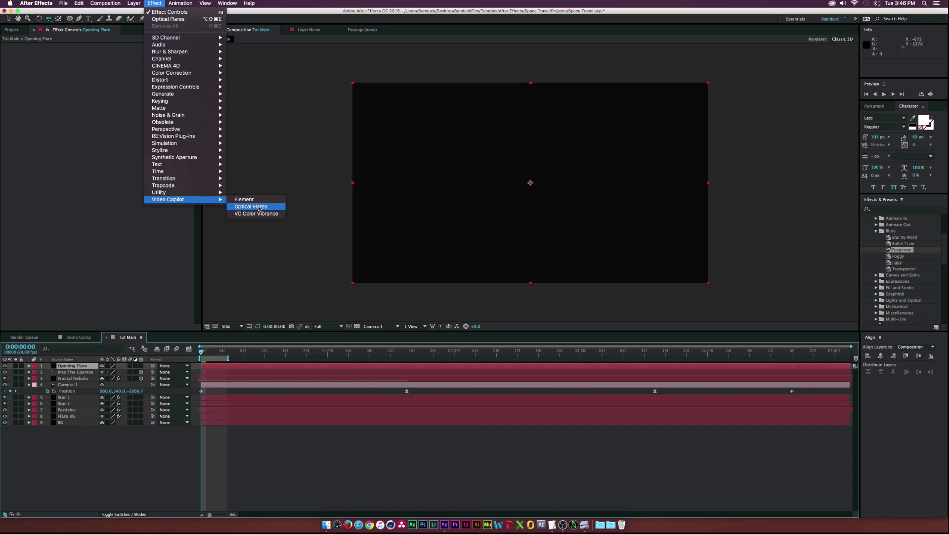
pyautogui.click(261, 208)
pyautogui.click(130, 45)
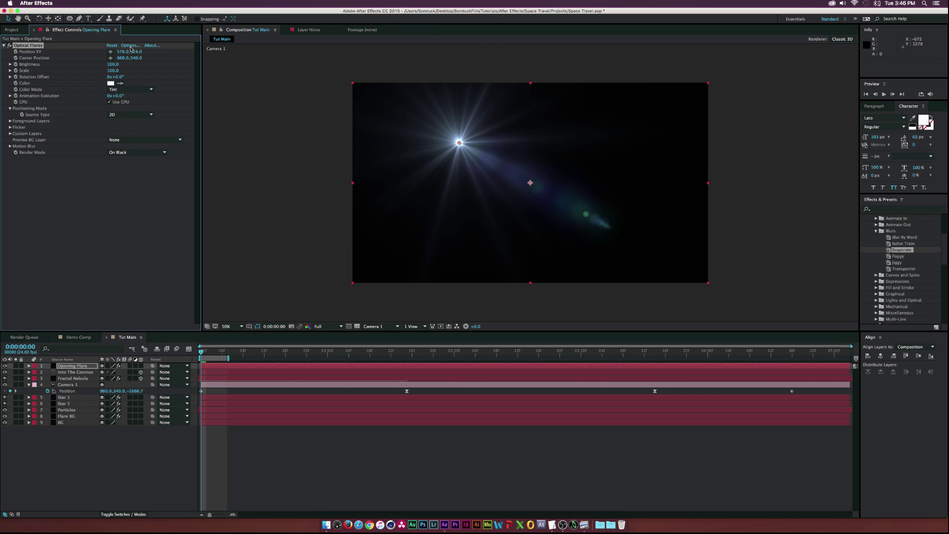
# Step: Load a red flare preset from the Pro Presets 2 collection and apply it to the Opening Flare layer
pyautogui.click(700, 296)
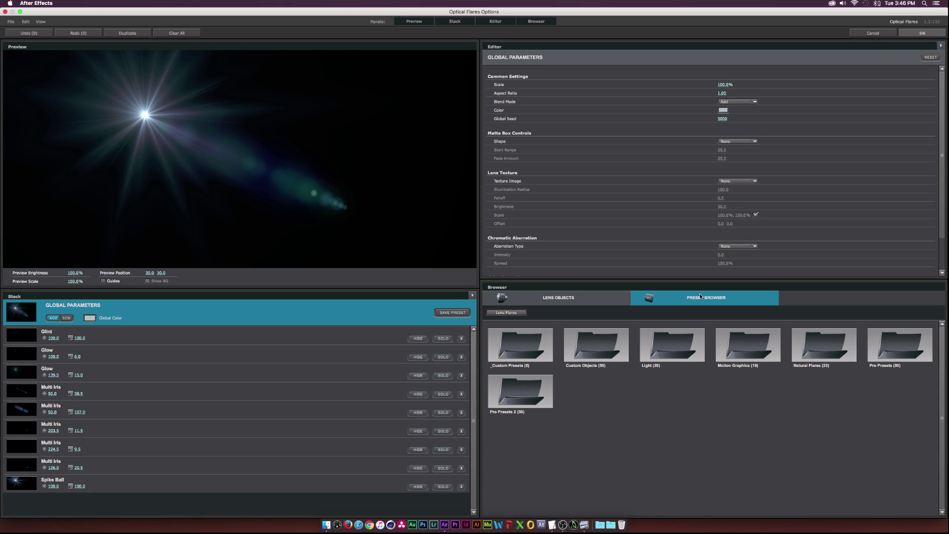
pyautogui.click(548, 387)
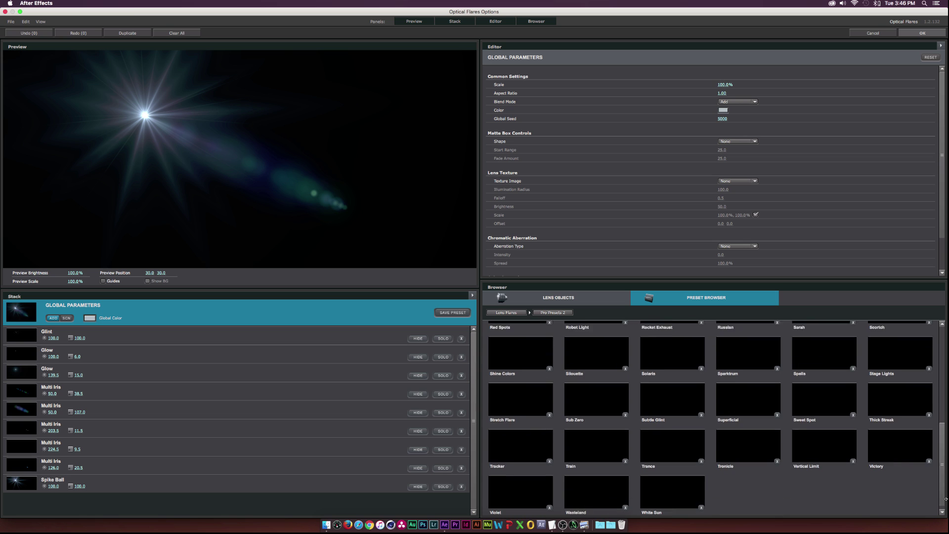
pyautogui.moveTo(943, 401); pyautogui.dragTo(943, 499)
pyautogui.click(518, 496)
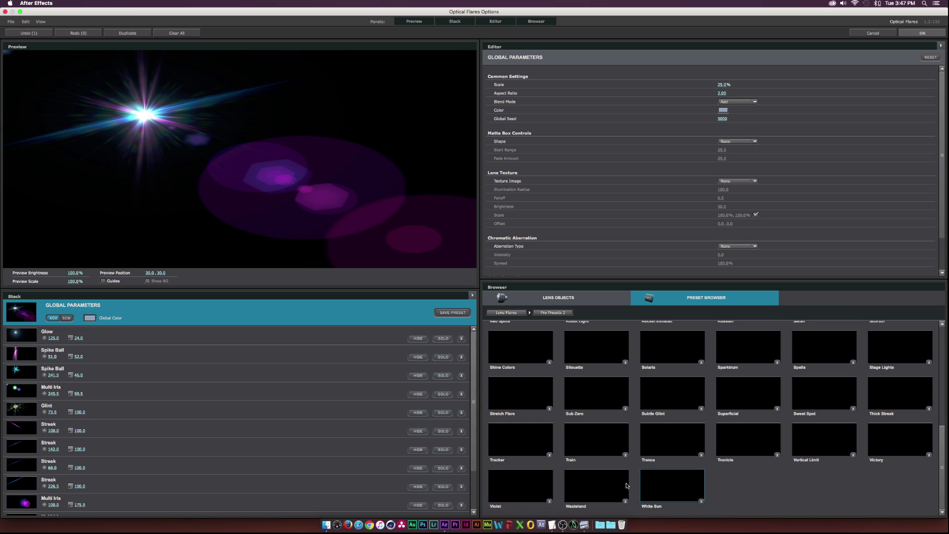
pyautogui.click(669, 483)
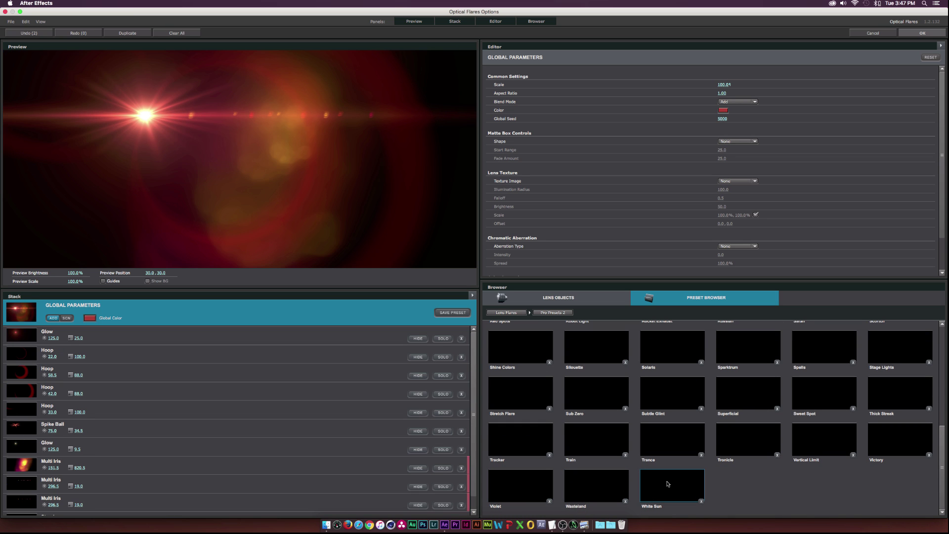
pyautogui.click(604, 486)
pyautogui.click(922, 33)
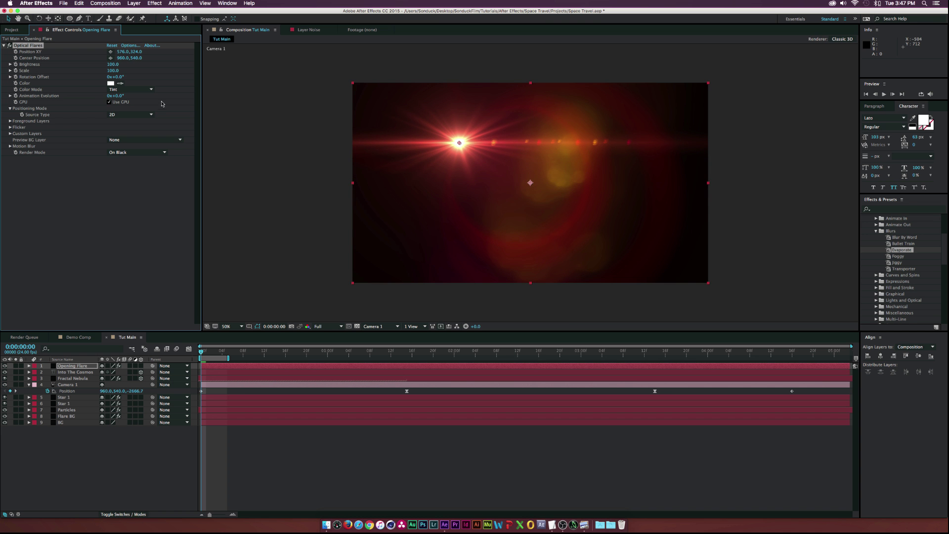
# Step: Set the flare's positioning source type to 3D
pyautogui.click(130, 115)
pyautogui.click(119, 129)
pyautogui.press('e')
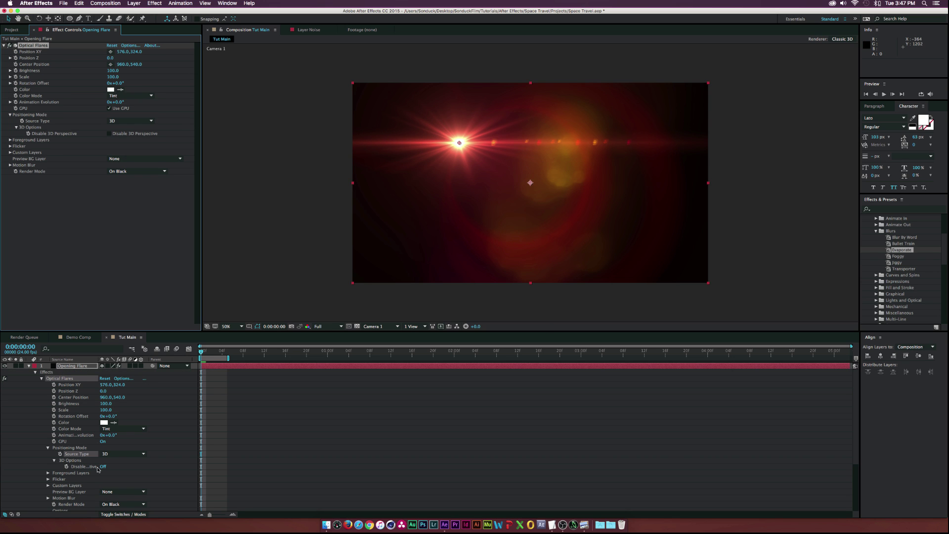
pyautogui.click(134, 167)
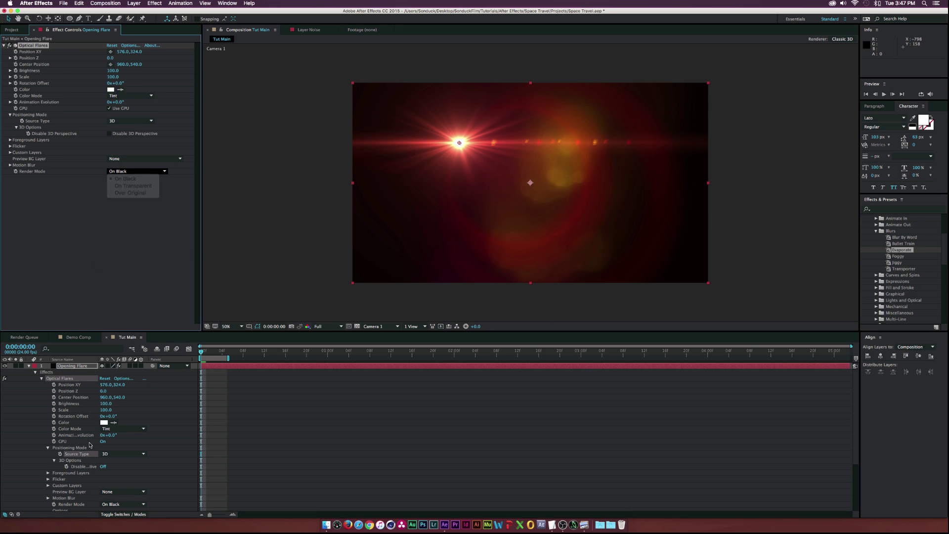
# Step: Blend the Opening Flare layer with Add and place the flare in the frame's lower-left corner at about 64, 1042
pyautogui.click(118, 514)
pyautogui.click(115, 368)
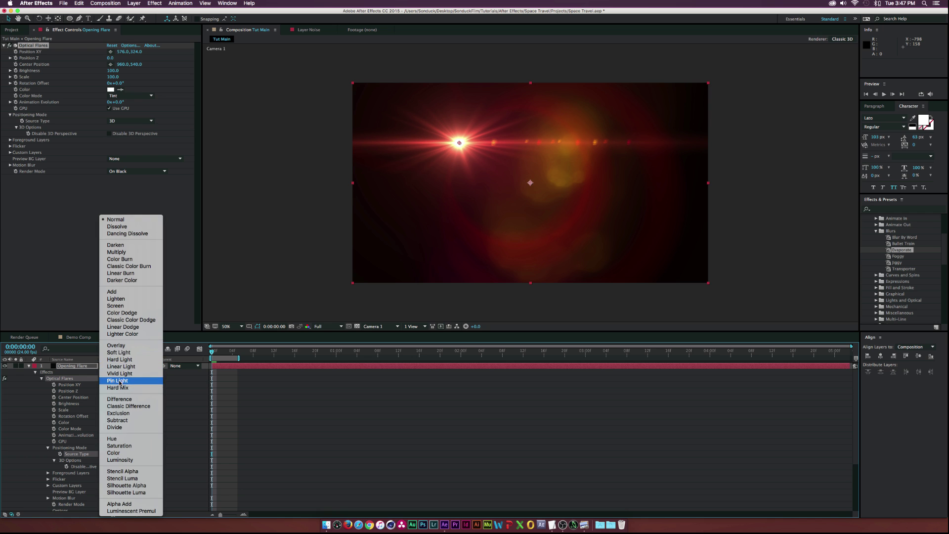
pyautogui.click(459, 135)
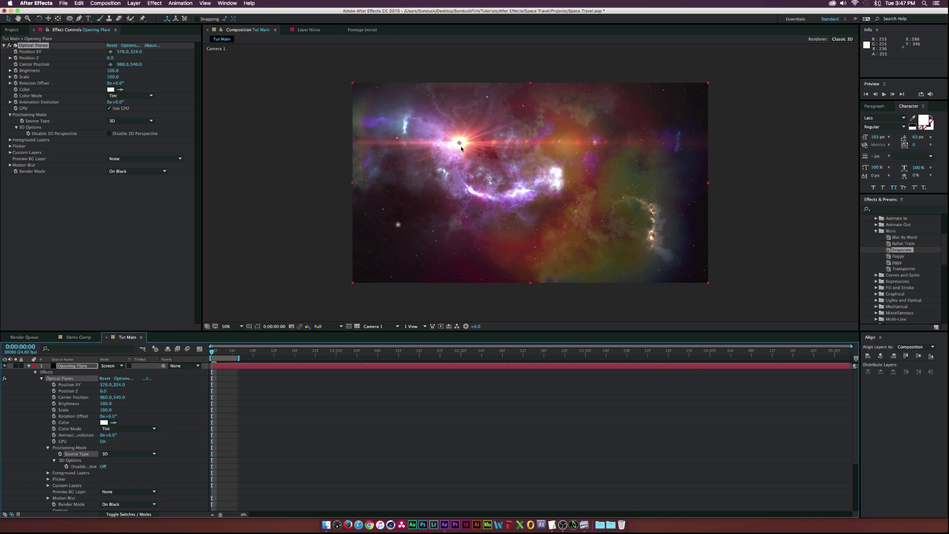
pyautogui.moveTo(459, 144); pyautogui.dragTo(367, 276)
pyautogui.click(114, 369)
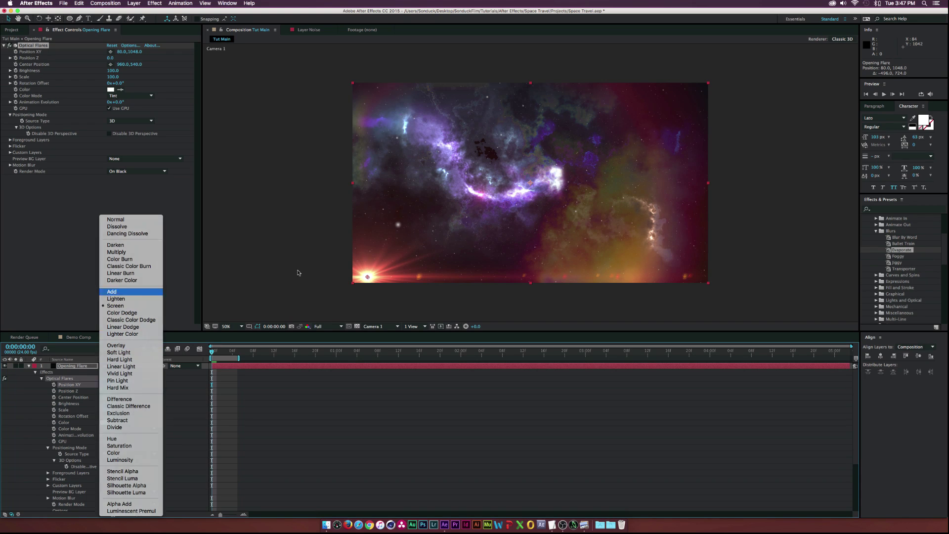
pyautogui.click(114, 293)
pyautogui.moveTo(367, 279); pyautogui.dragTo(365, 277)
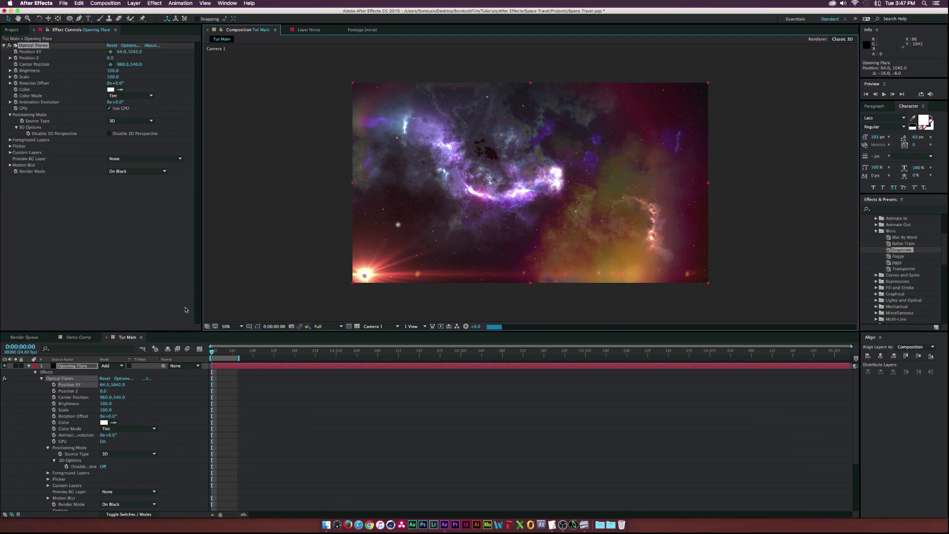
pyautogui.click(29, 366)
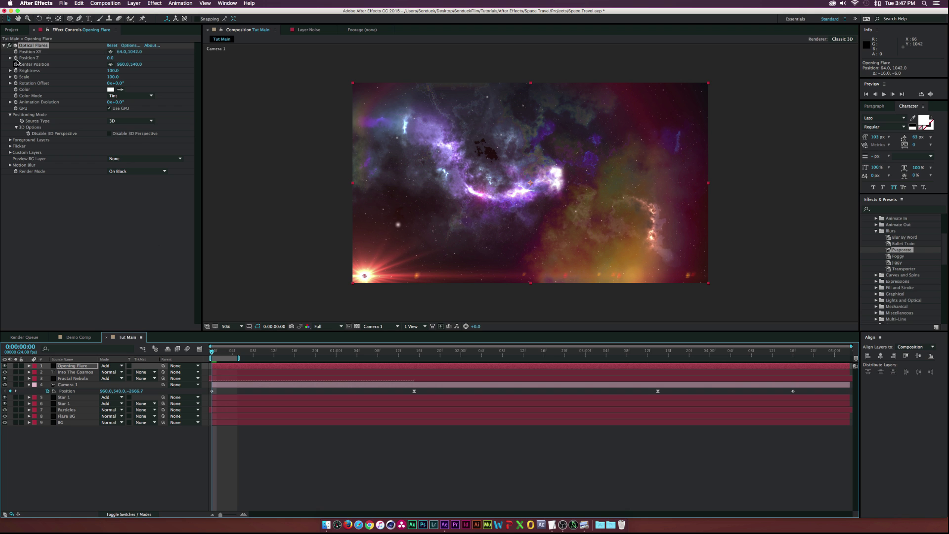
# Step: Raise the flare's brightness to 420 and keyframe it at 0:00:00:00
pyautogui.moveTo(112, 70); pyautogui.dragTo(125, 71)
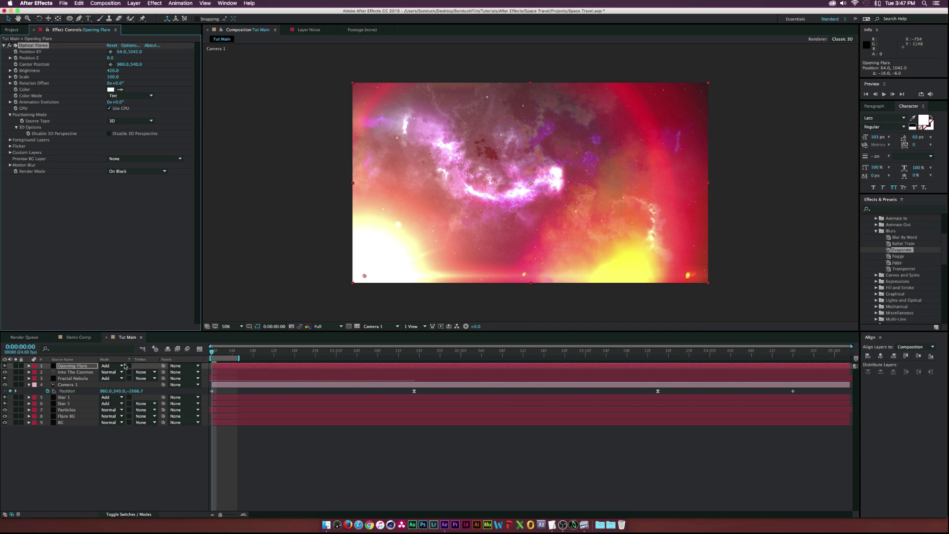
pyautogui.press('u')
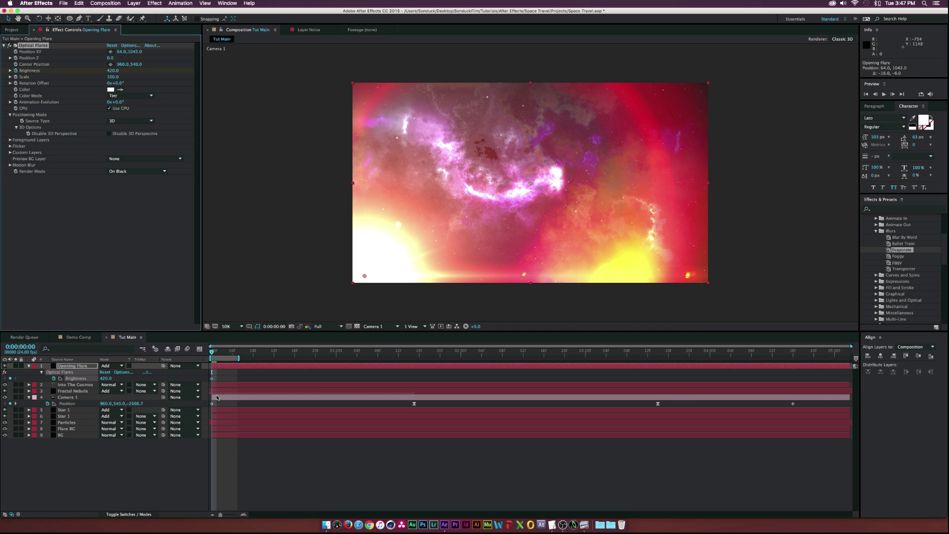
pyautogui.click(211, 378)
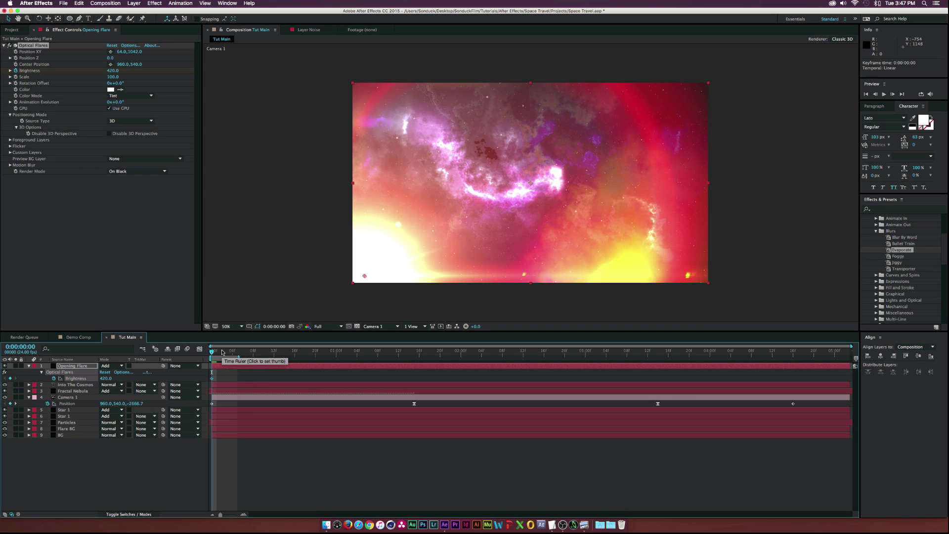
# Step: Keyframe the flare's brightness at 0 at 0:00:00:10 and ease that keyframe
pyautogui.moveTo(221, 351); pyautogui.dragTo(262, 353)
pyautogui.click(525, 179)
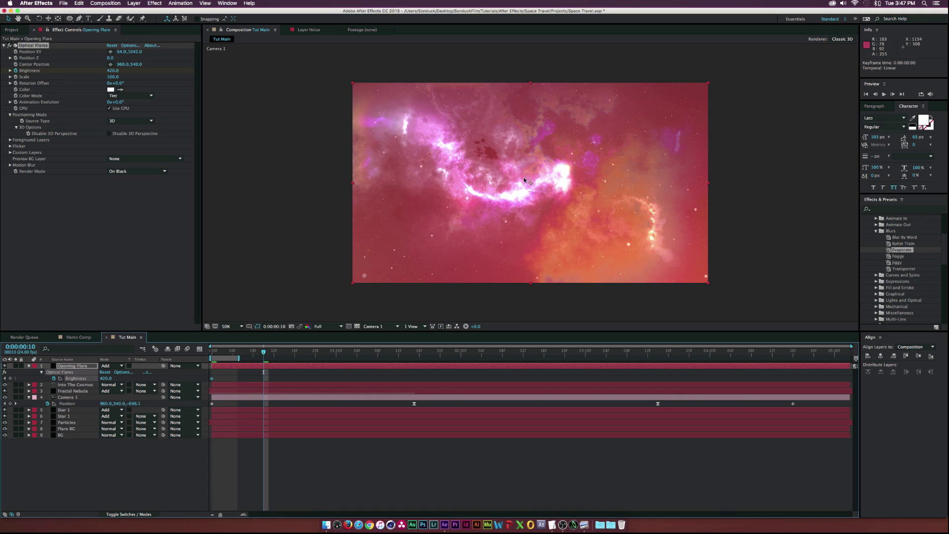
pyautogui.click(119, 70)
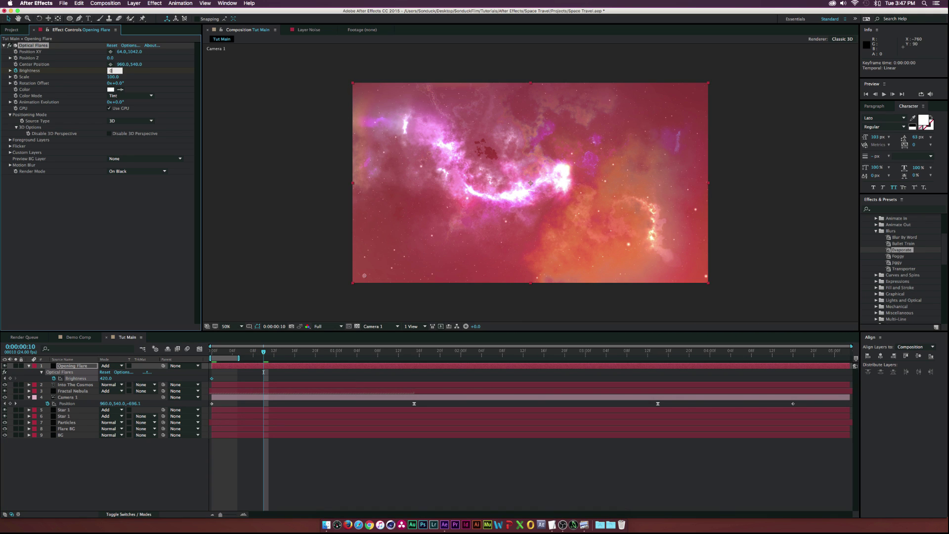
pyautogui.write('0')
pyautogui.press('Return')
pyautogui.moveTo(252, 372); pyautogui.dragTo(258, 352)
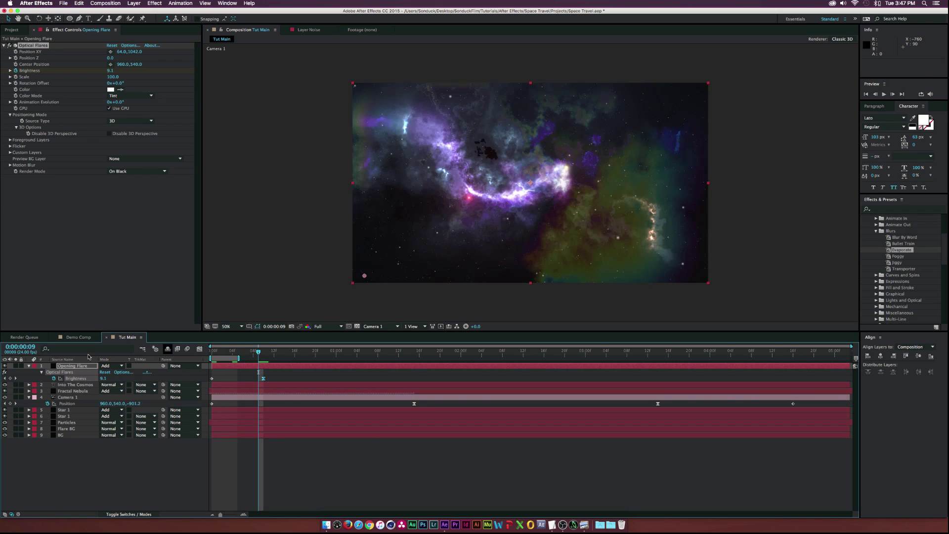
# Step: Duplicate the Opening Flare layer and return to the start of the composition
pyautogui.click(83, 366)
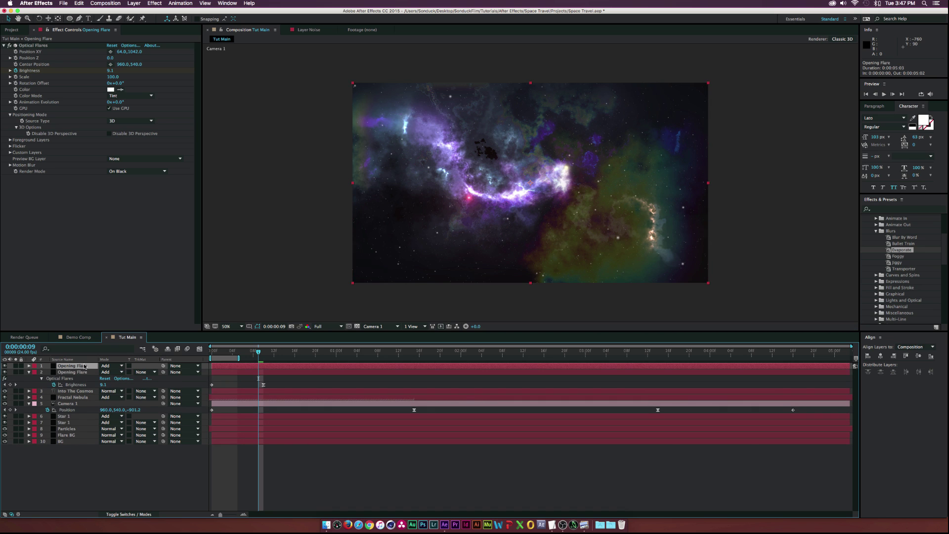
pyautogui.press('super+d')
pyautogui.press('Home')
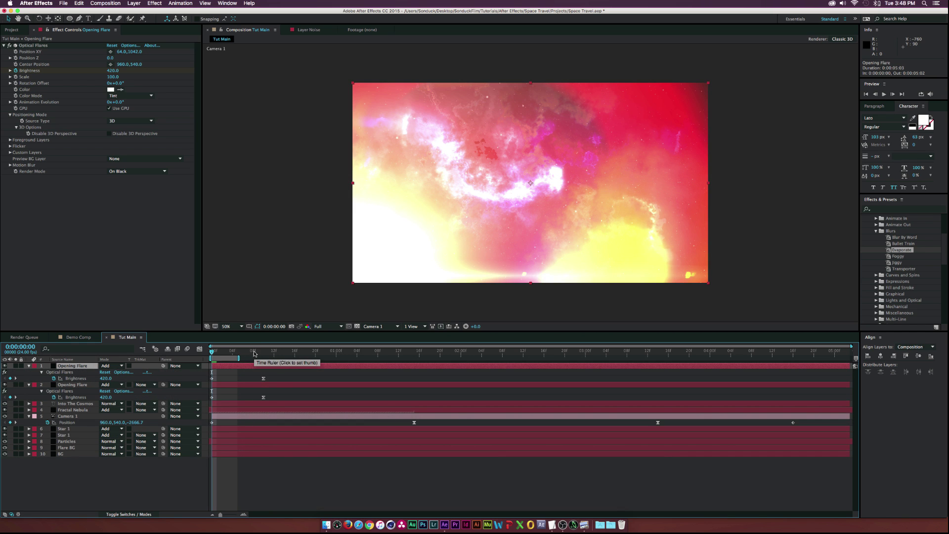
# Step: Move the duplicate flare's brightness keyframes to start at 0:00:04:16 and time-reverse them
pyautogui.moveTo(212, 366); pyautogui.dragTo(639, 364)
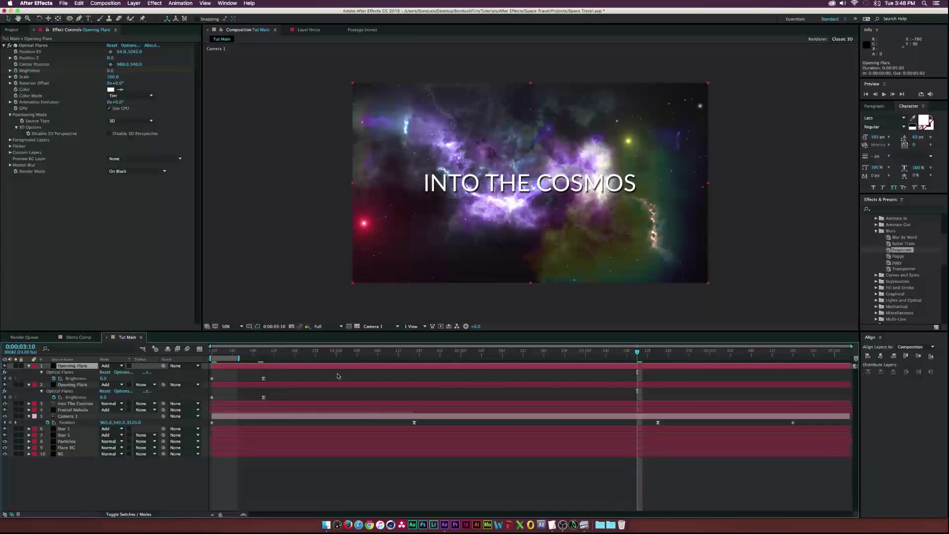
pyautogui.moveTo(687, 350); pyautogui.dragTo(791, 347)
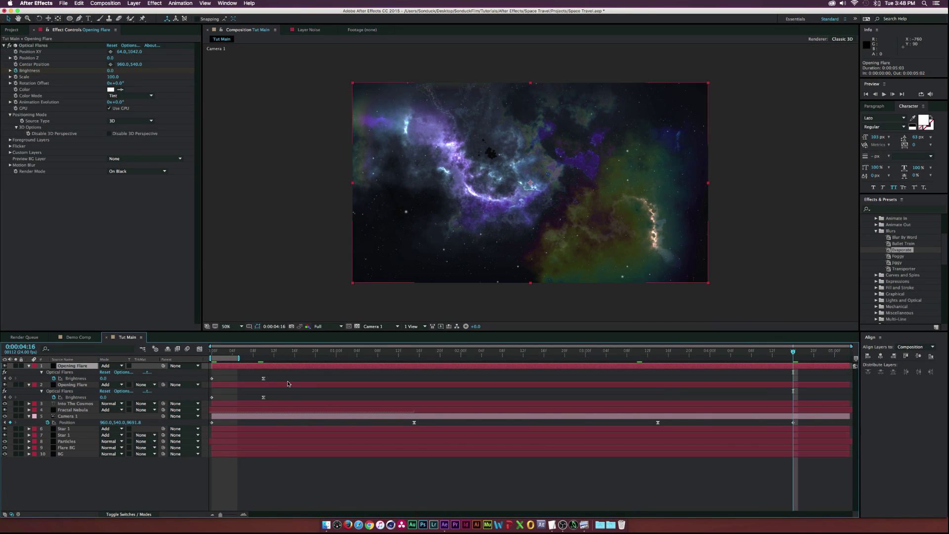
pyautogui.moveTo(288, 374); pyautogui.dragTo(155, 382)
pyautogui.moveTo(212, 378); pyautogui.dragTo(794, 380)
pyautogui.rightClick(793, 379)
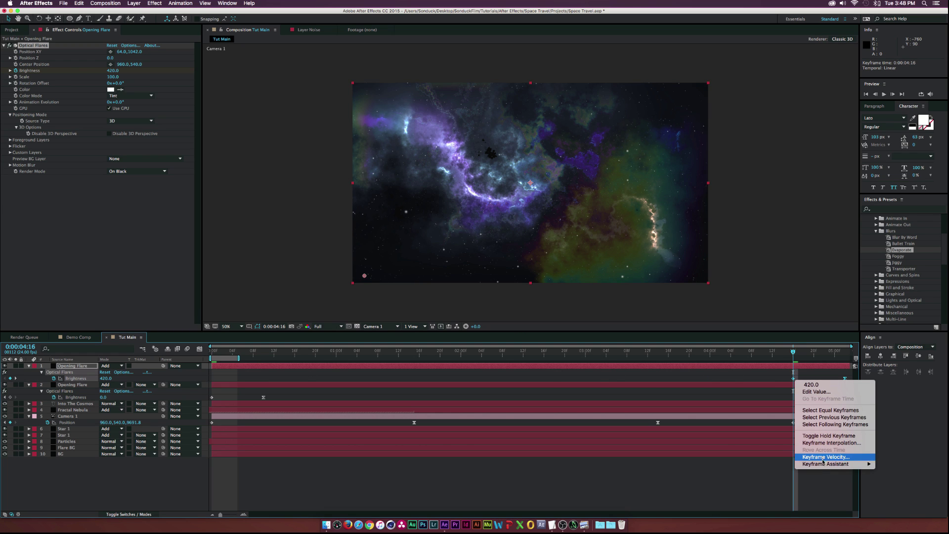
pyautogui.moveTo(821, 465)
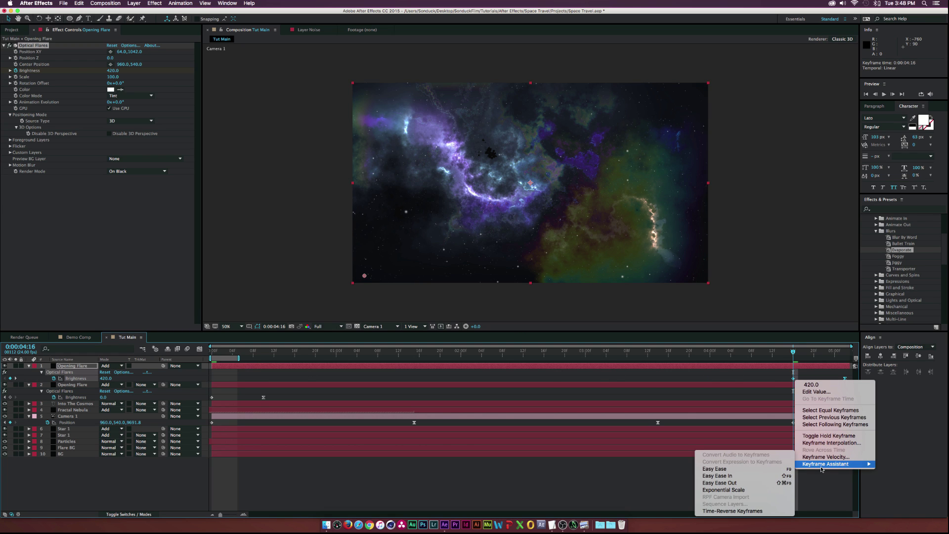
pyautogui.click(749, 511)
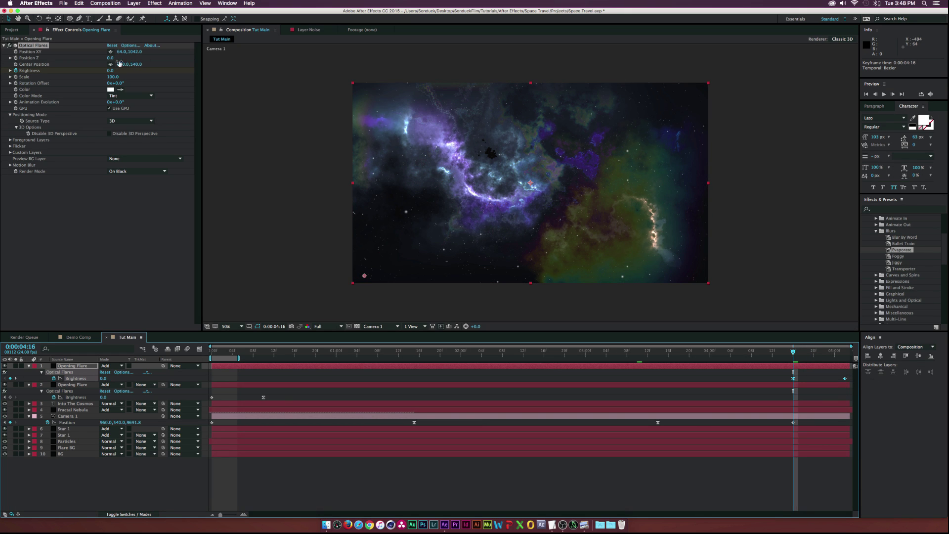
# Step: Set the duplicate flare's Position Z to 17300, checking the flare at 0:00:05:01
pyautogui.moveTo(119, 59); pyautogui.dragTo(151, 59)
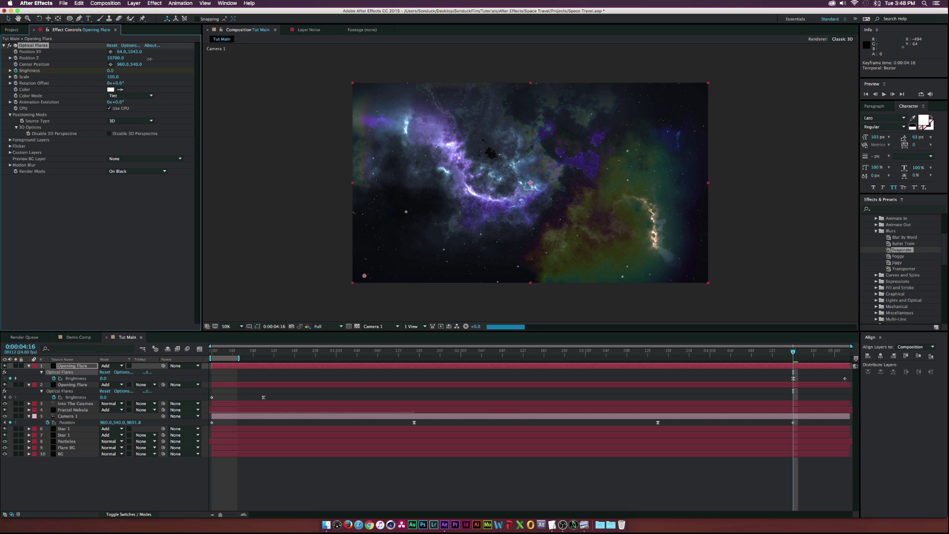
pyautogui.click(839, 350)
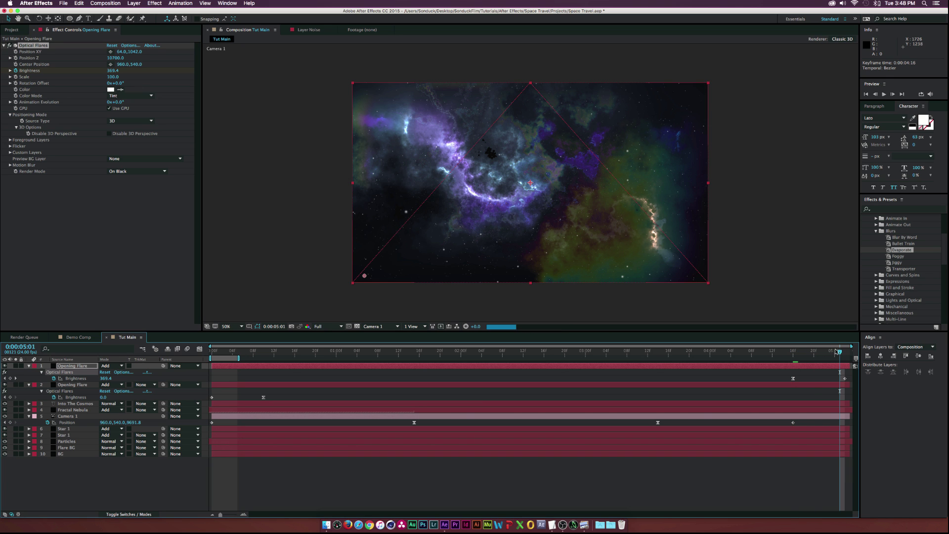
pyautogui.moveTo(121, 61); pyautogui.dragTo(142, 61)
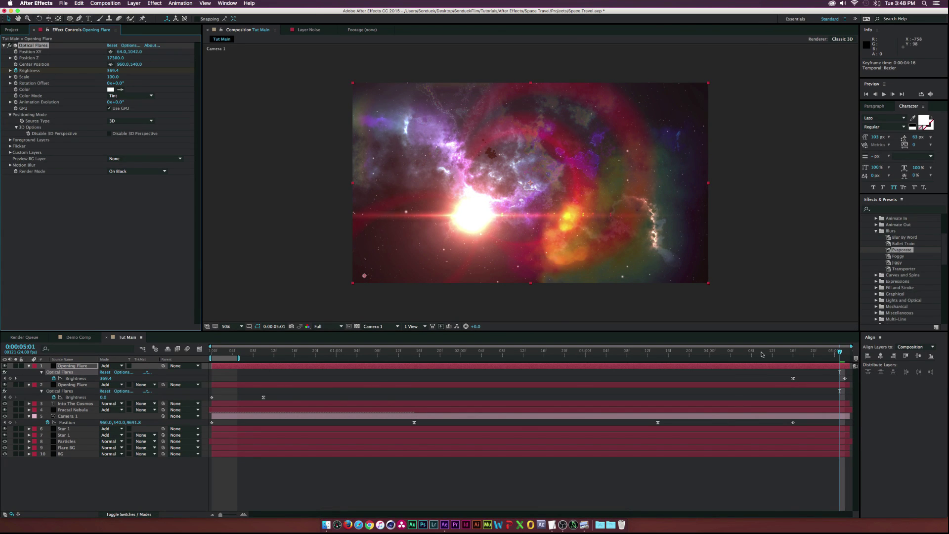
# Step: Check the duplicate flare's brightness ramp near the end and raise its brightness at 0:00:05:02
pyautogui.click(824, 353)
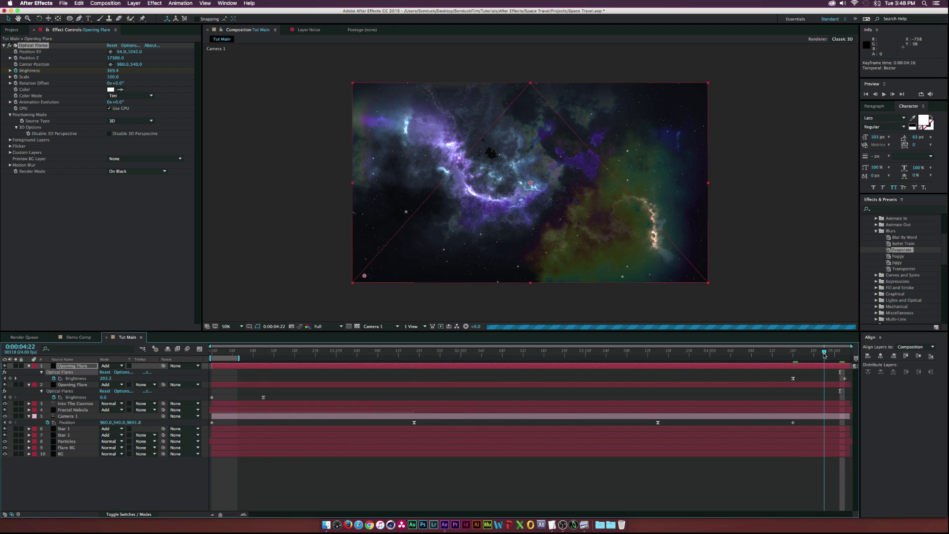
pyautogui.moveTo(824, 353); pyautogui.dragTo(853, 356)
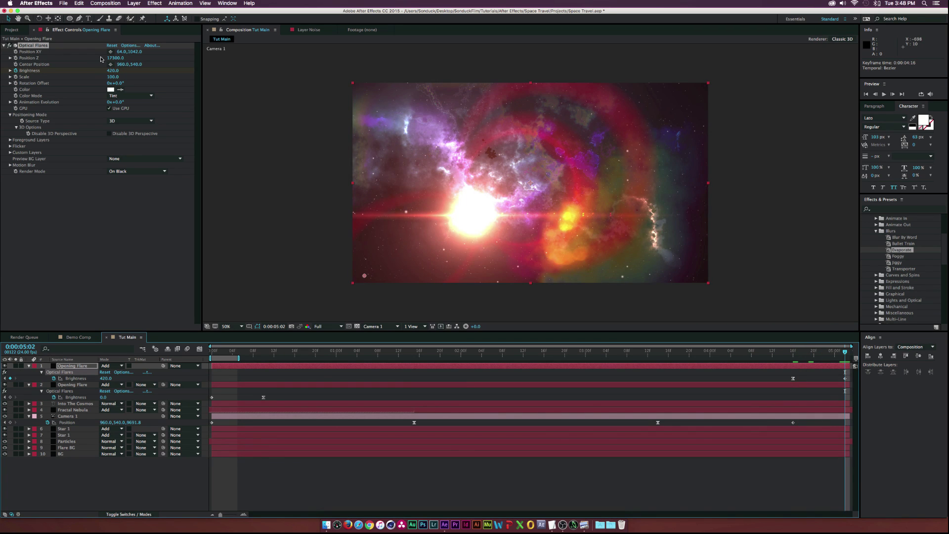
pyautogui.moveTo(116, 70); pyautogui.dragTo(139, 69)
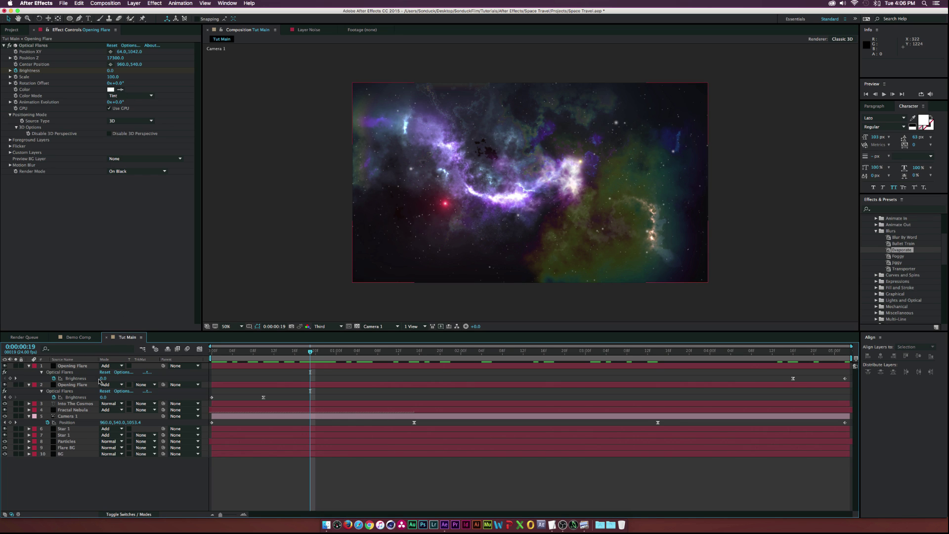
# Step: Create a new solid layer named Flare Moving at 1920 x 1080 px
pyautogui.press('super+y')
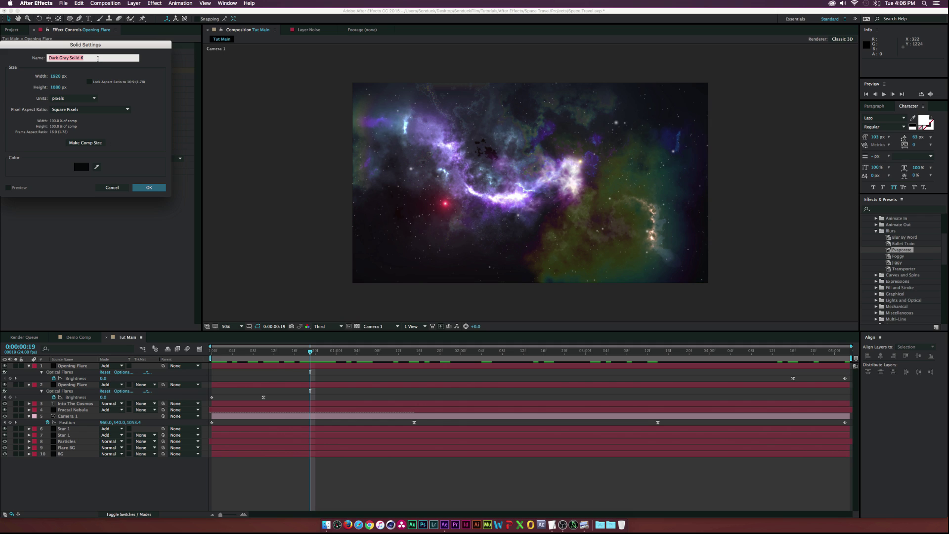
pyautogui.write('Fla')
pyautogui.press('BackSpace')
pyautogui.press('BackSpace')
pyautogui.write('re Moving')
pyautogui.press('Return')
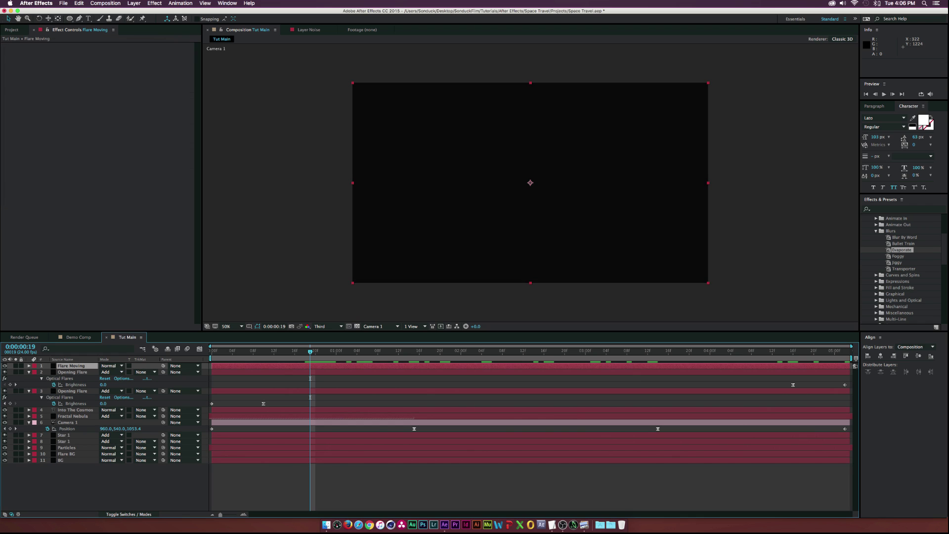
# Step: Apply Optical Flares to the Flare Moving layer and replace the default lens elements with a single Glow object
pyautogui.click(155, 3)
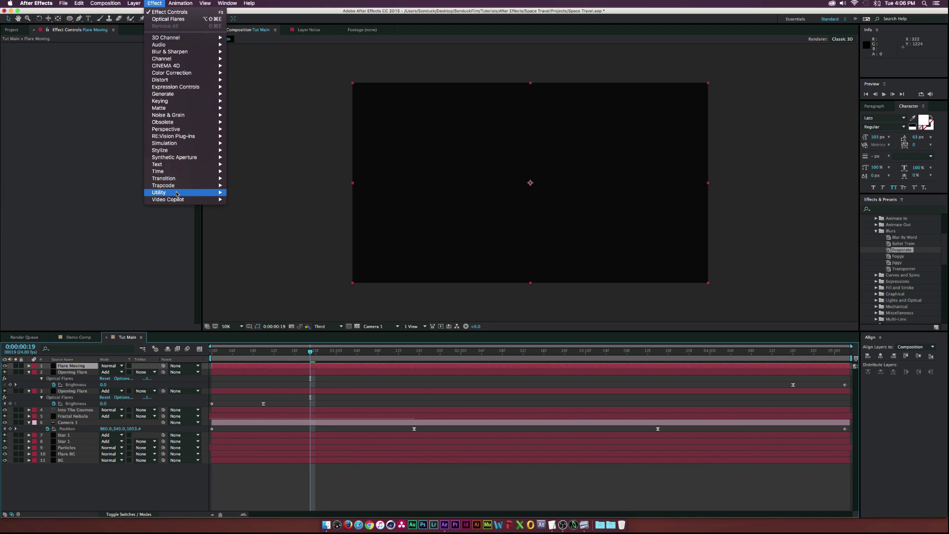
pyautogui.moveTo(212, 200)
pyautogui.click(249, 206)
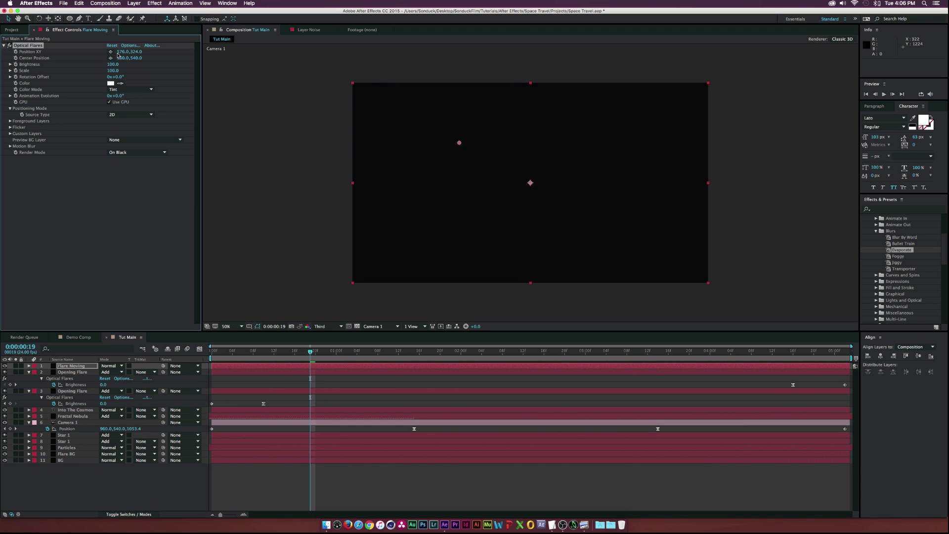
pyautogui.click(131, 45)
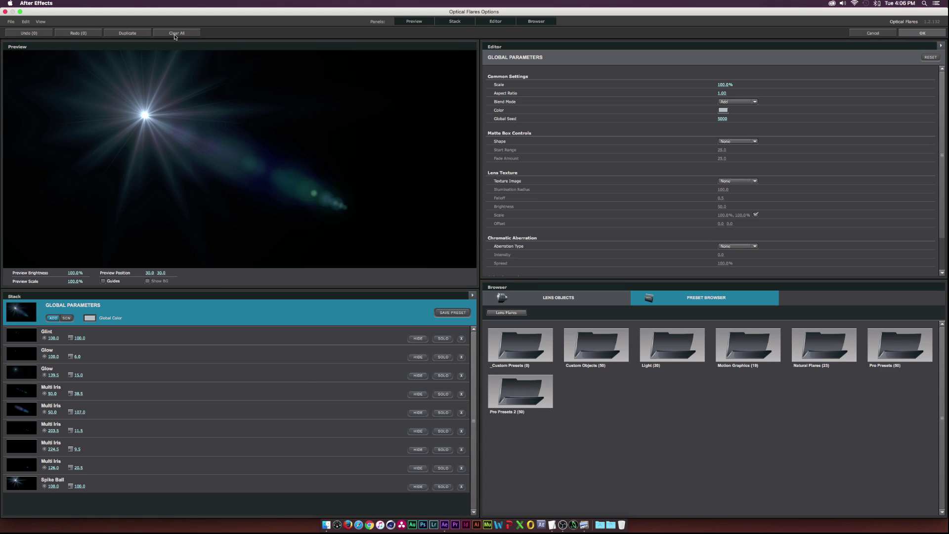
pyautogui.click(177, 32)
pyautogui.click(451, 275)
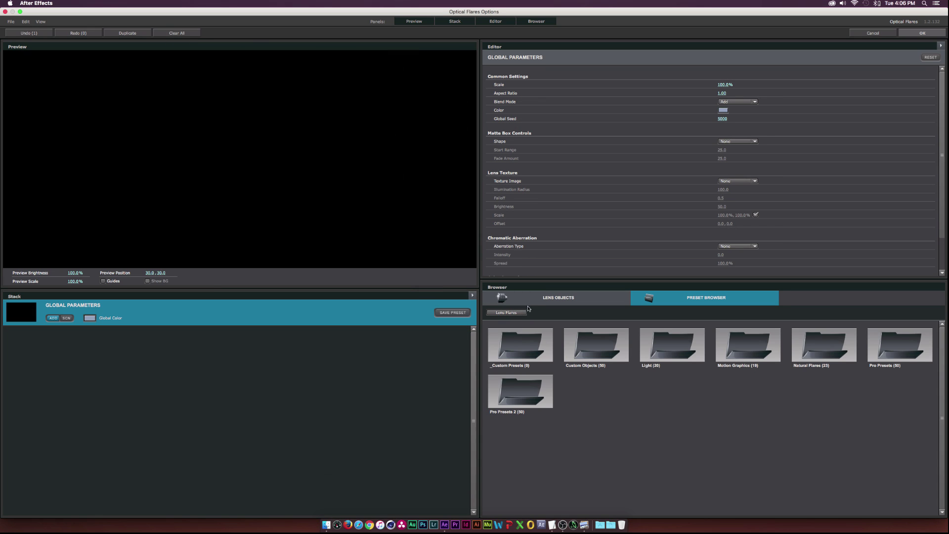
pyautogui.click(528, 298)
pyautogui.click(525, 345)
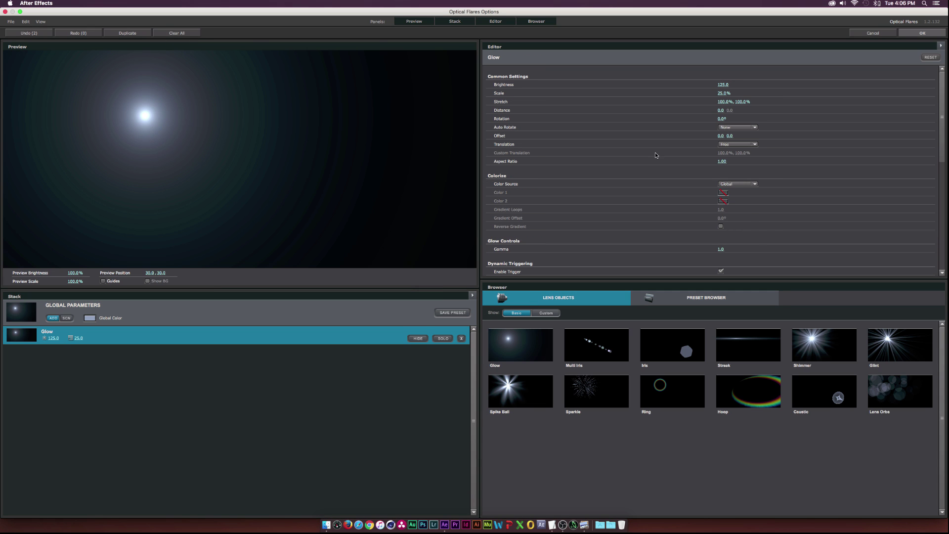
pyautogui.click(921, 33)
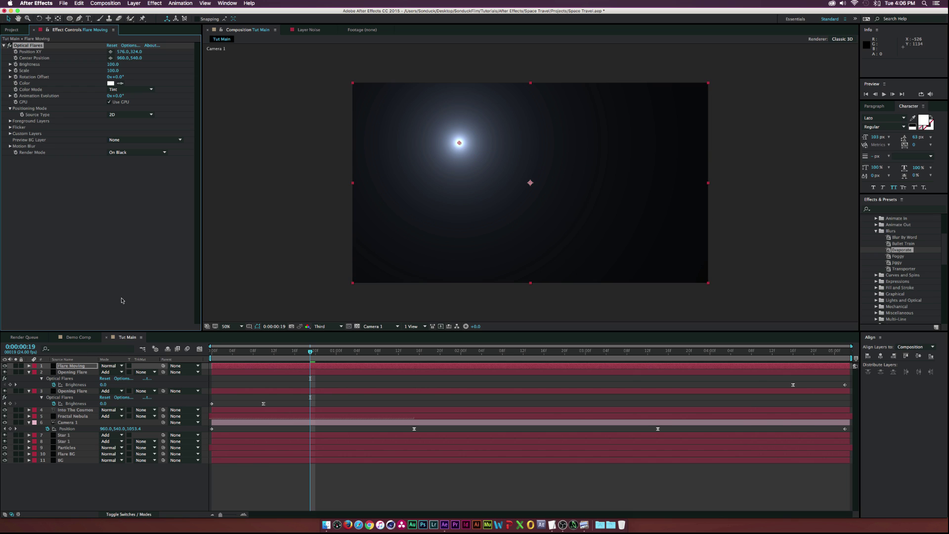
# Step: Set the Flare Moving flare's source type to 3D and its layer blending mode to Add
pyautogui.click(128, 115)
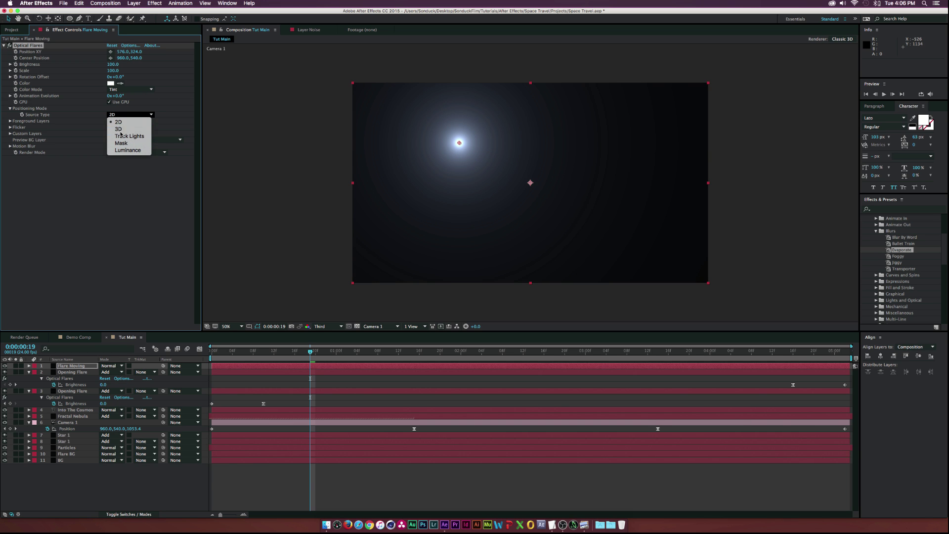
pyautogui.click(118, 129)
pyautogui.click(108, 366)
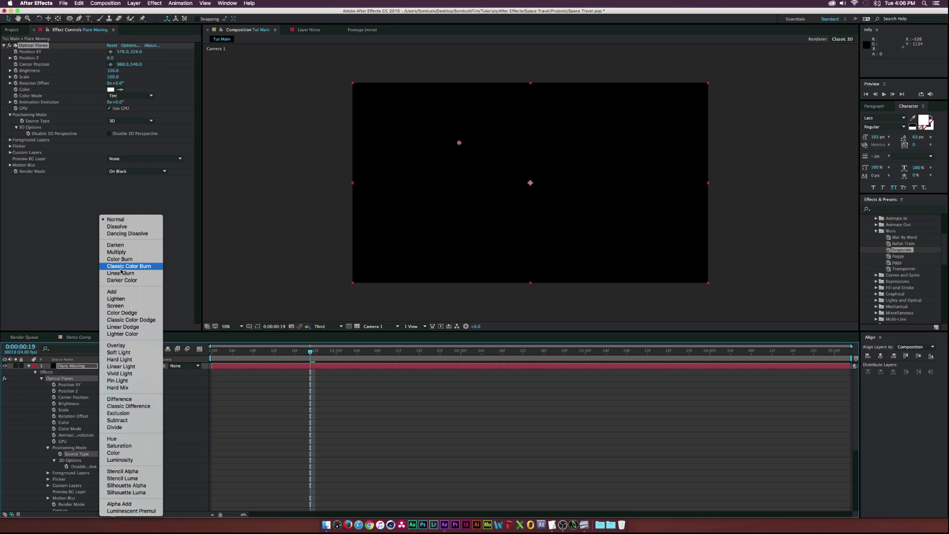
pyautogui.click(112, 292)
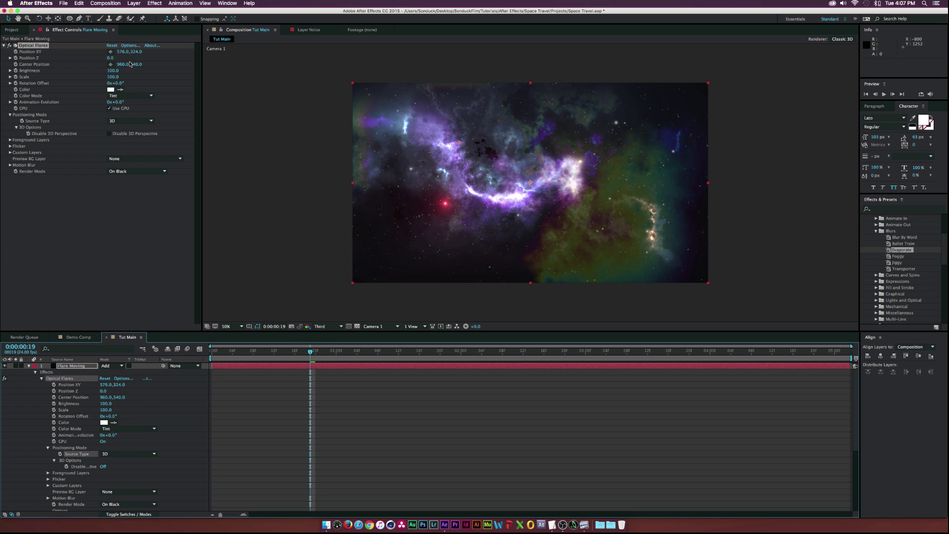
# Step: Place the moving flare at Position XY 1696, 324 and Position Z 4800, checking it at 0:00:00:05
pyautogui.moveTo(112, 58); pyautogui.dragTo(169, 54)
pyautogui.click(236, 352)
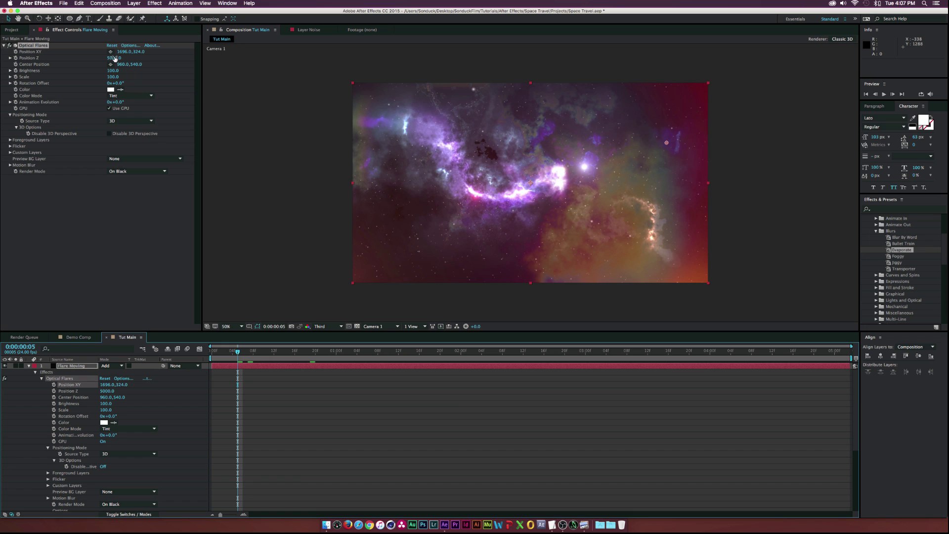
pyautogui.moveTo(110, 58); pyautogui.dragTo(99, 58)
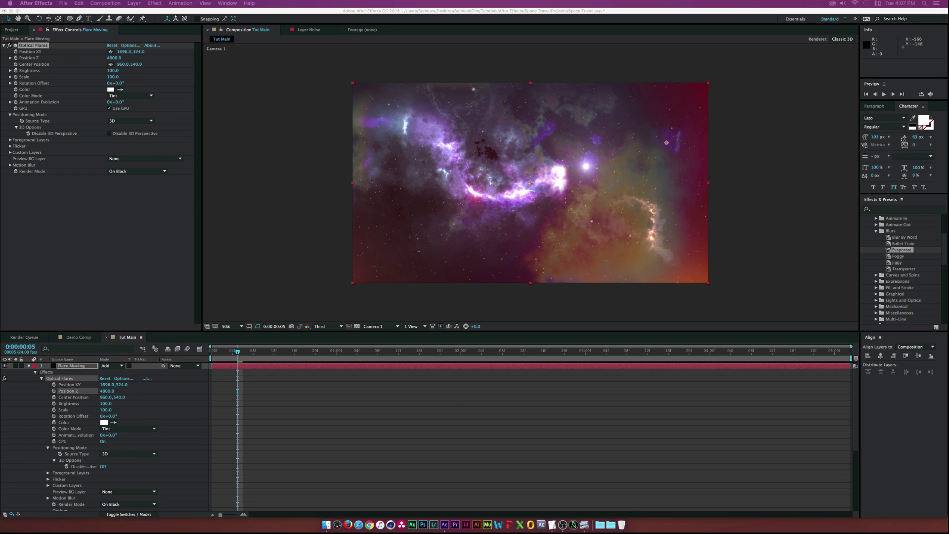
# Step: Apply the Turbulent Displace effect to the Flare Moving layer
pyautogui.click(154, 2)
pyautogui.moveTo(163, 79)
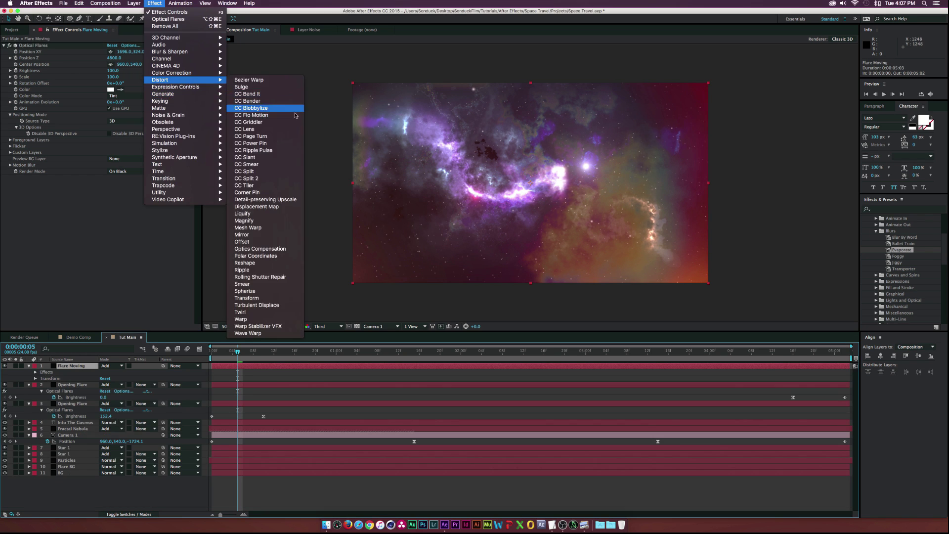
pyautogui.click(256, 305)
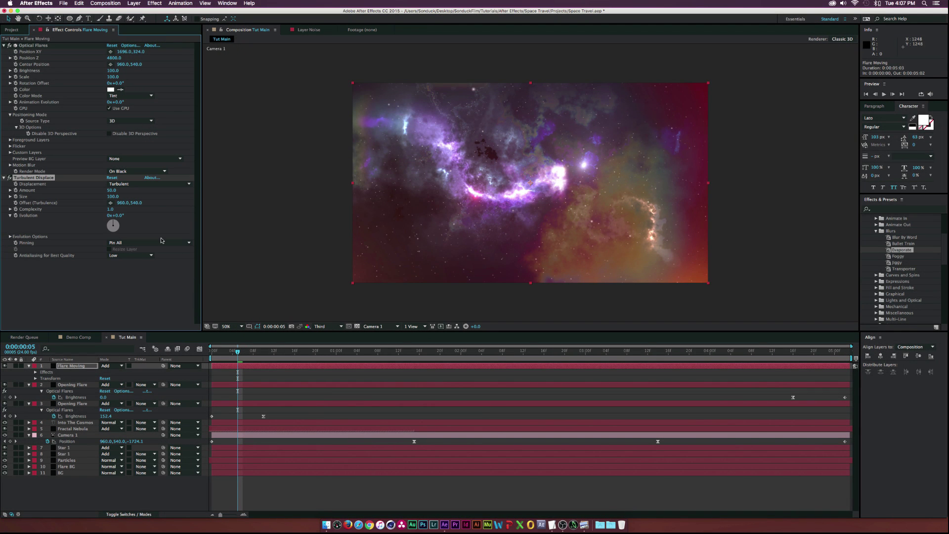
# Step: Try stronger Turbulent Displace amounts on the moving flare, ending at 320, while checking frames around 0:00:00:15
pyautogui.moveTo(112, 192); pyautogui.dragTo(164, 191)
pyautogui.moveTo(238, 352); pyautogui.dragTo(285, 352)
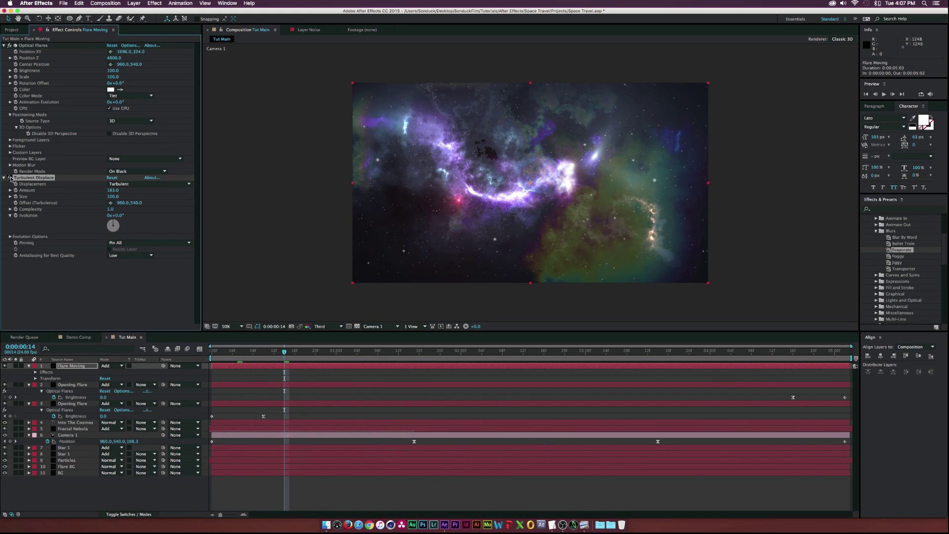
pyautogui.moveTo(112, 191); pyautogui.dragTo(145, 190)
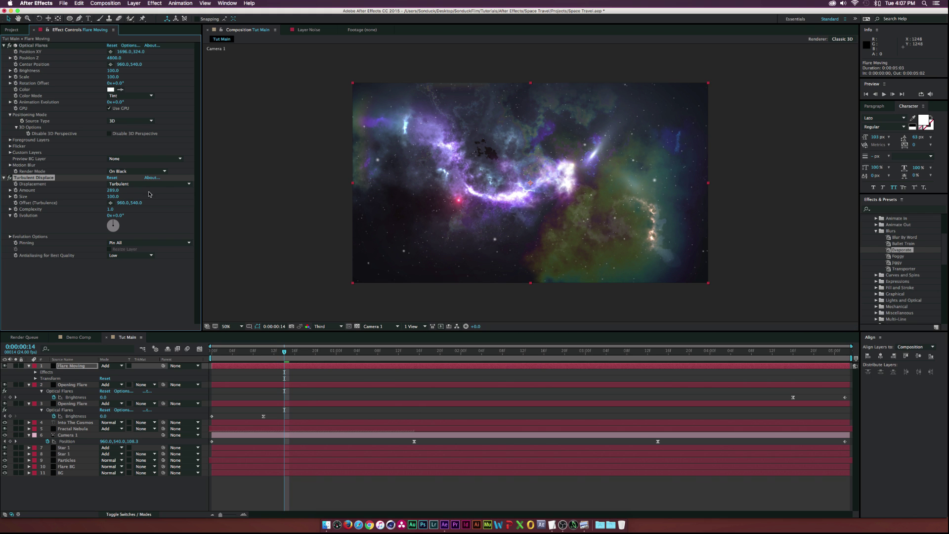
pyautogui.moveTo(150, 194); pyautogui.dragTo(153, 190)
pyautogui.press('pagedown')
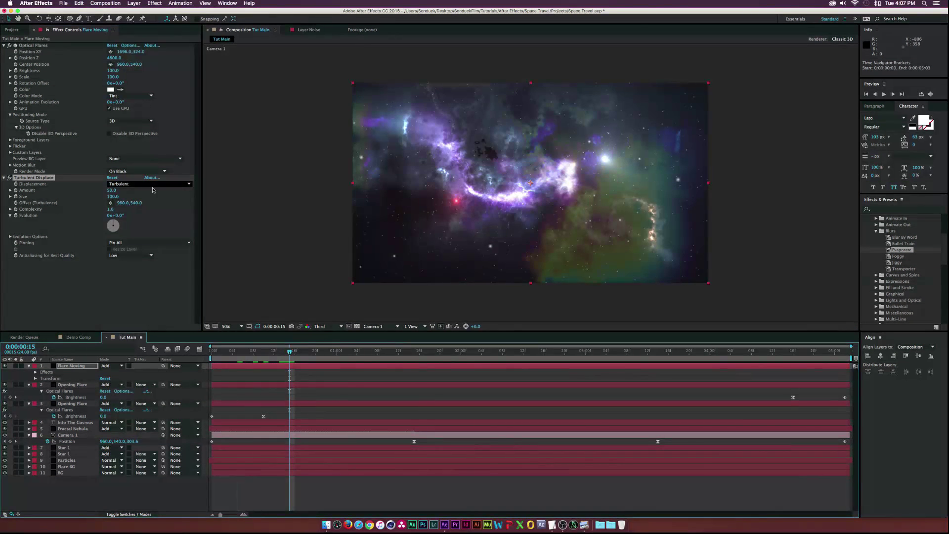
pyautogui.click(112, 190)
pyautogui.write('320')
pyautogui.press('Return')
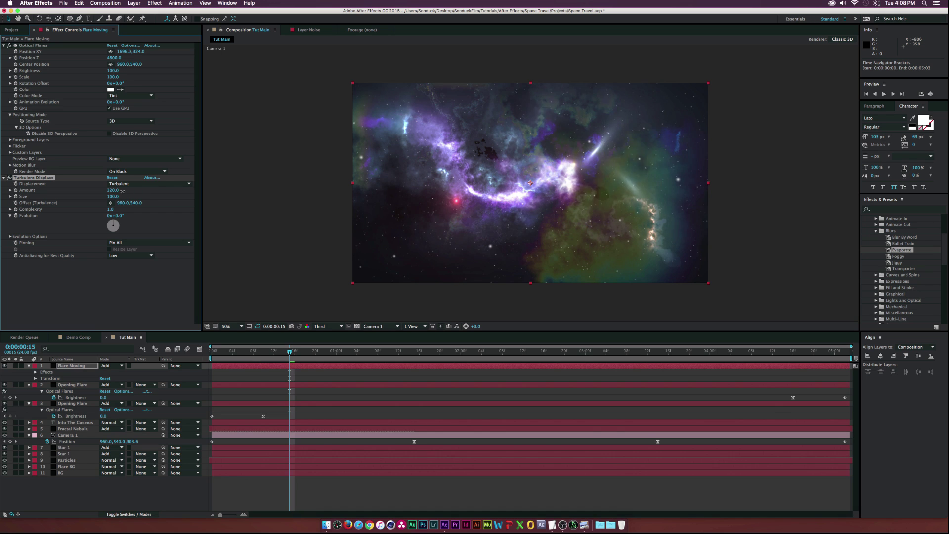
# Step: Set Turbulent Displace to Amount 270, Size 75 and Complexity 10, shift its turbulence offset, and compare with the effect off
pyautogui.moveTo(122, 190)
pyautogui.mouseDown()
pyautogui.moveTo(156, 191)
pyautogui.moveTo(106, 196)
pyautogui.moveTo(256, 202)
pyautogui.mouseUp()
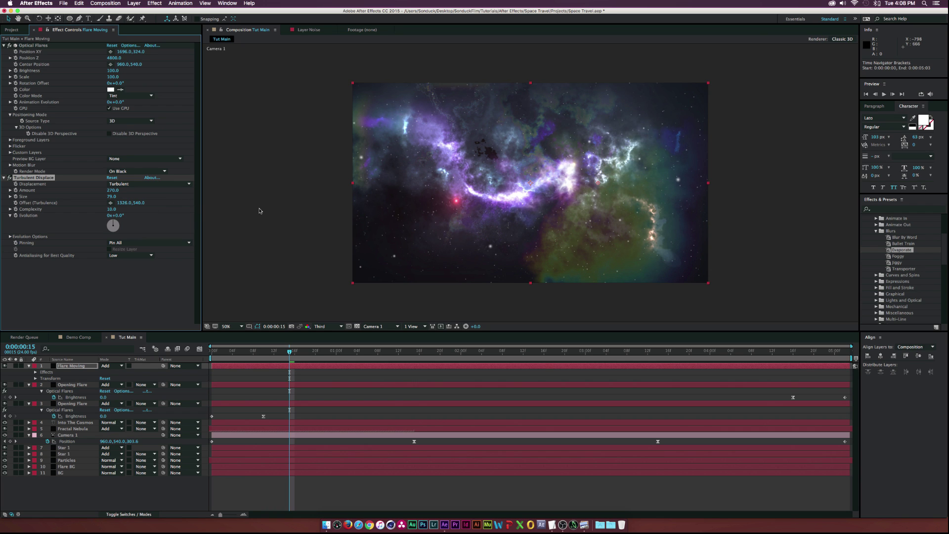
pyautogui.click(9, 177)
pyautogui.click(9, 178)
# Step: Check the composition at 0:00:01:10 and collapse all expanded layer properties in the timeline
pyautogui.moveTo(290, 349); pyautogui.dragTo(388, 352)
pyautogui.click(88, 439)
pyautogui.press('u')
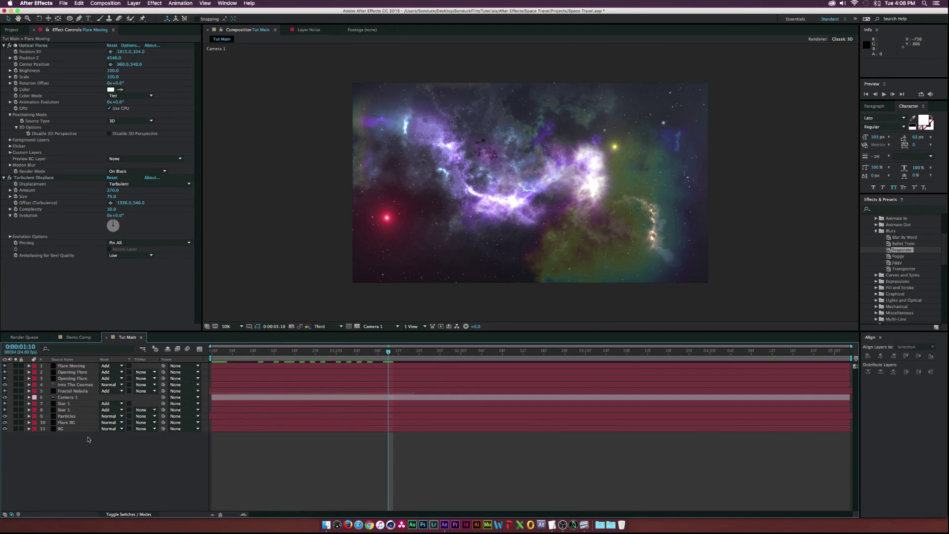
# Step: Turn on motion blur for the Into The Cosmos, Fractal Nebula and Particles layers and enable it for the composition
pyautogui.click(120, 514)
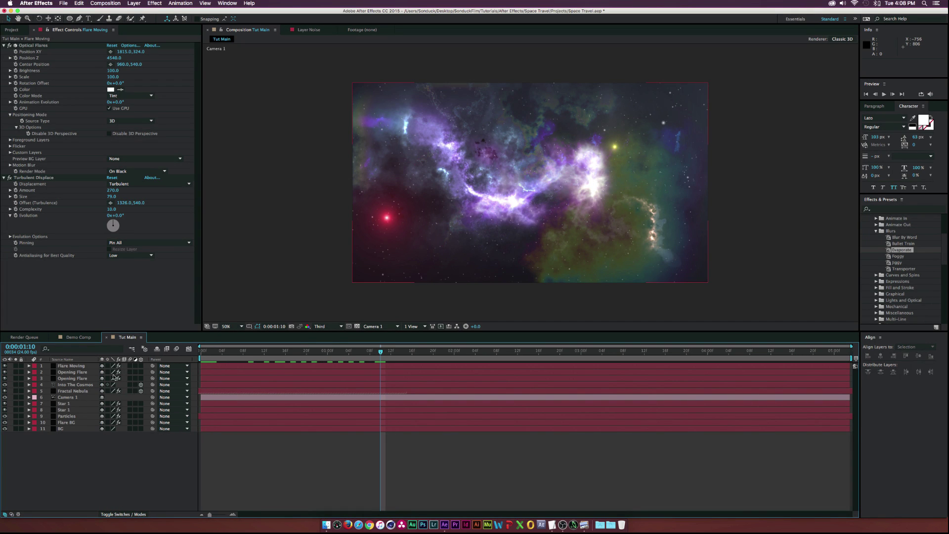
pyautogui.click(130, 385)
pyautogui.click(130, 391)
pyautogui.click(130, 416)
pyautogui.click(73, 391)
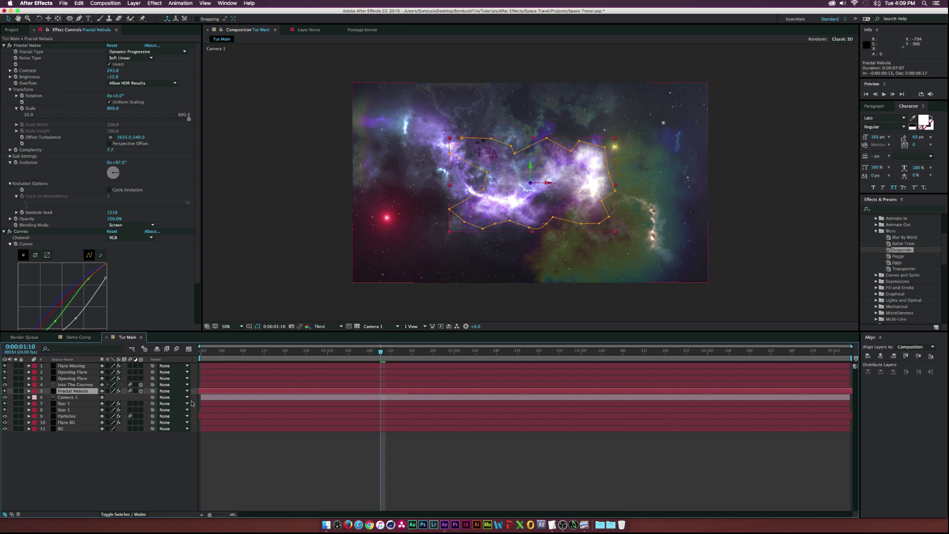
pyautogui.click(177, 349)
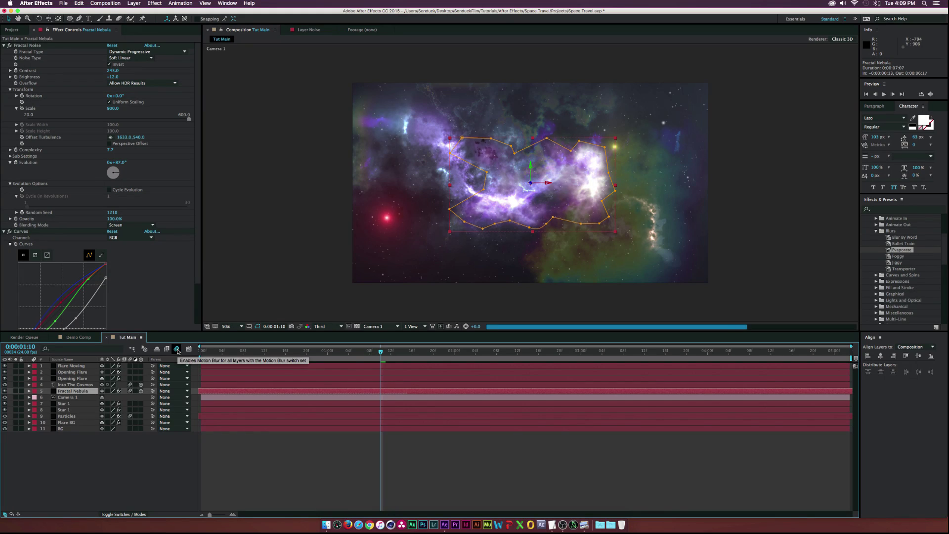
pyautogui.click(158, 467)
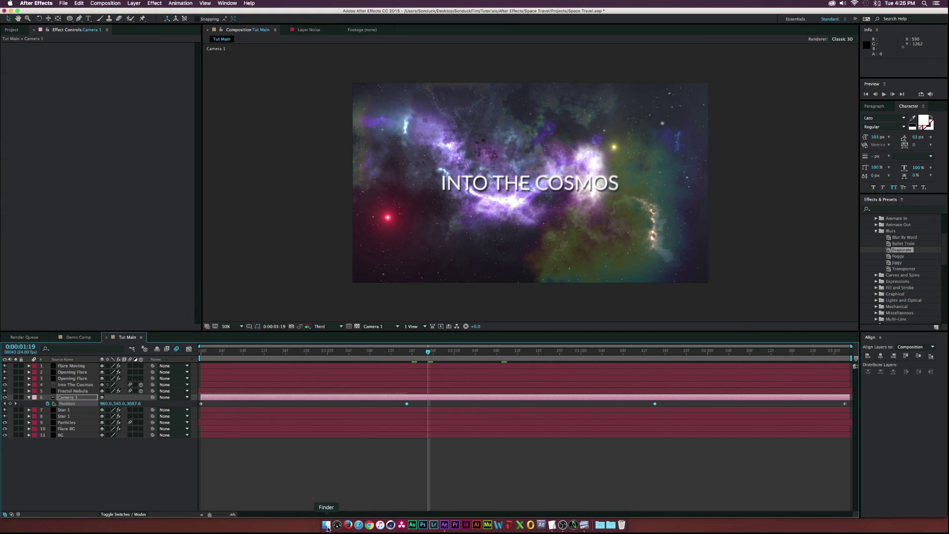
# Step: Switch to Finder and preview the rendered Finished 3.mov in the Space Travel folder
pyautogui.click(326, 525)
pyautogui.press('space')
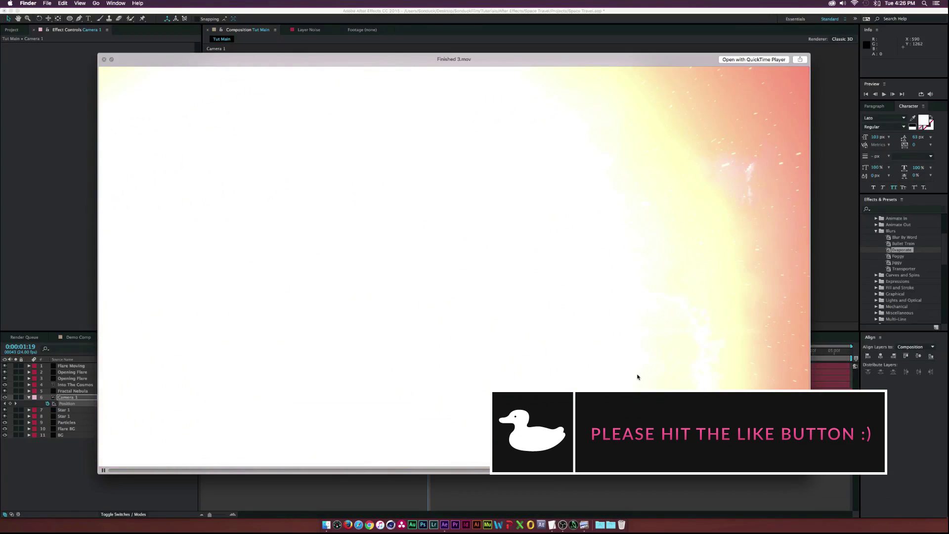
pyautogui.press('space')
pyautogui.moveTo(499, 75); pyautogui.dragTo(444, 57)
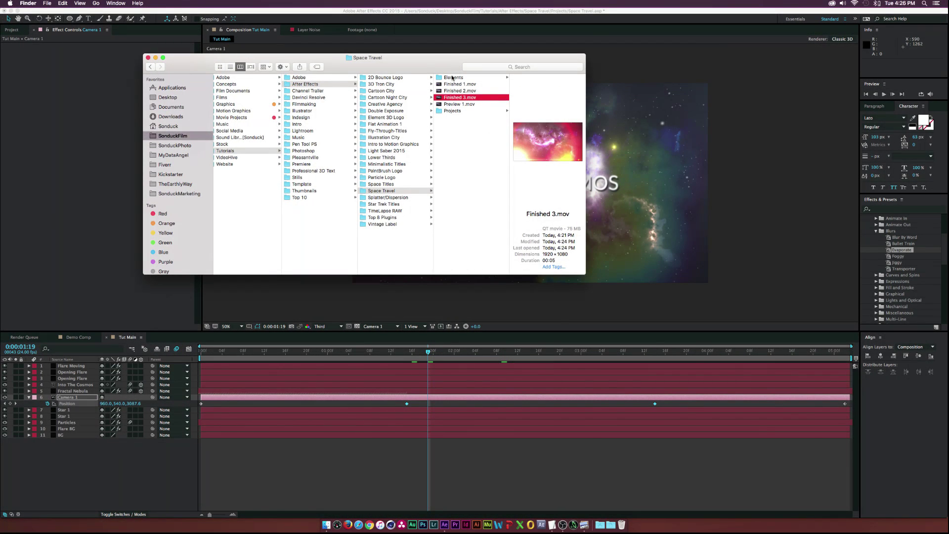
pyautogui.moveTo(429, 60); pyautogui.dragTo(389, 84)
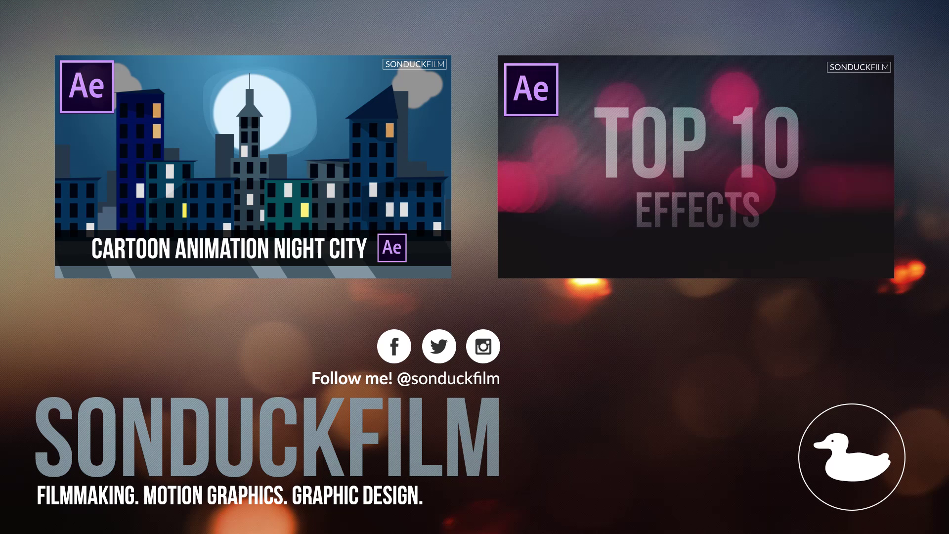